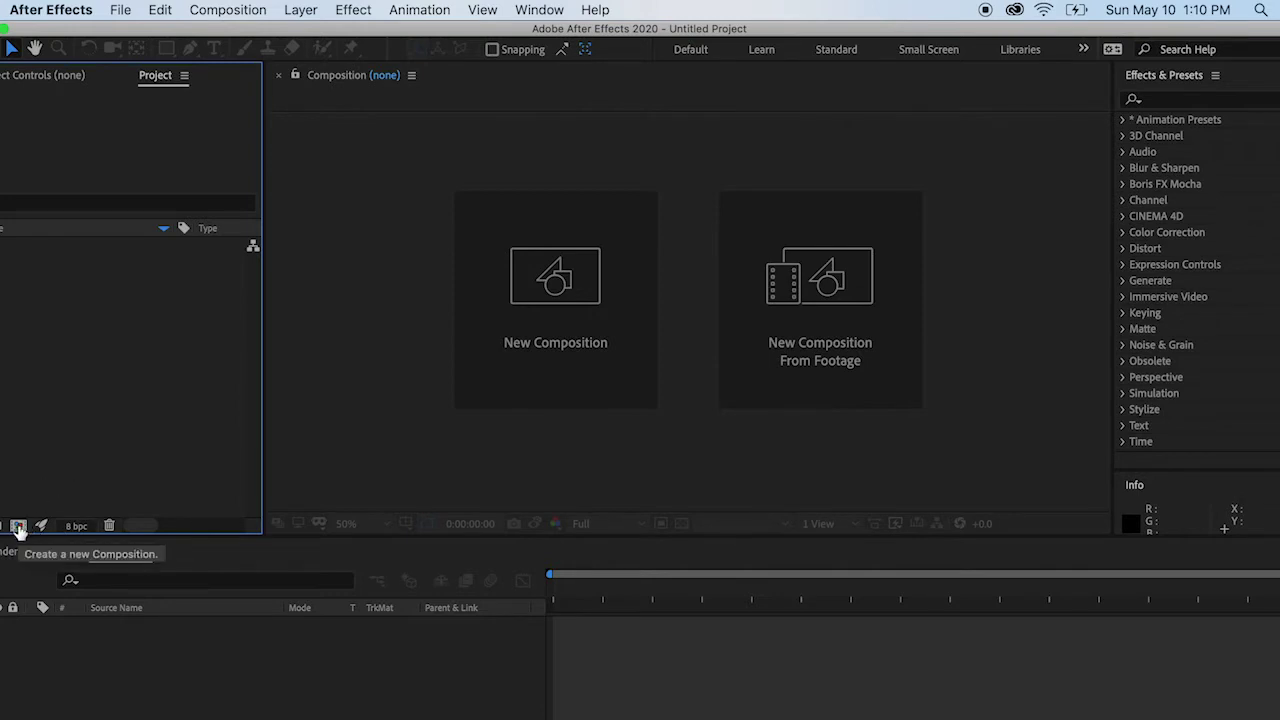
Create the Logo_Intro composition using the HDV/HDTV 720 29.97 preset with a 15-second duration
right_click(80, 423)
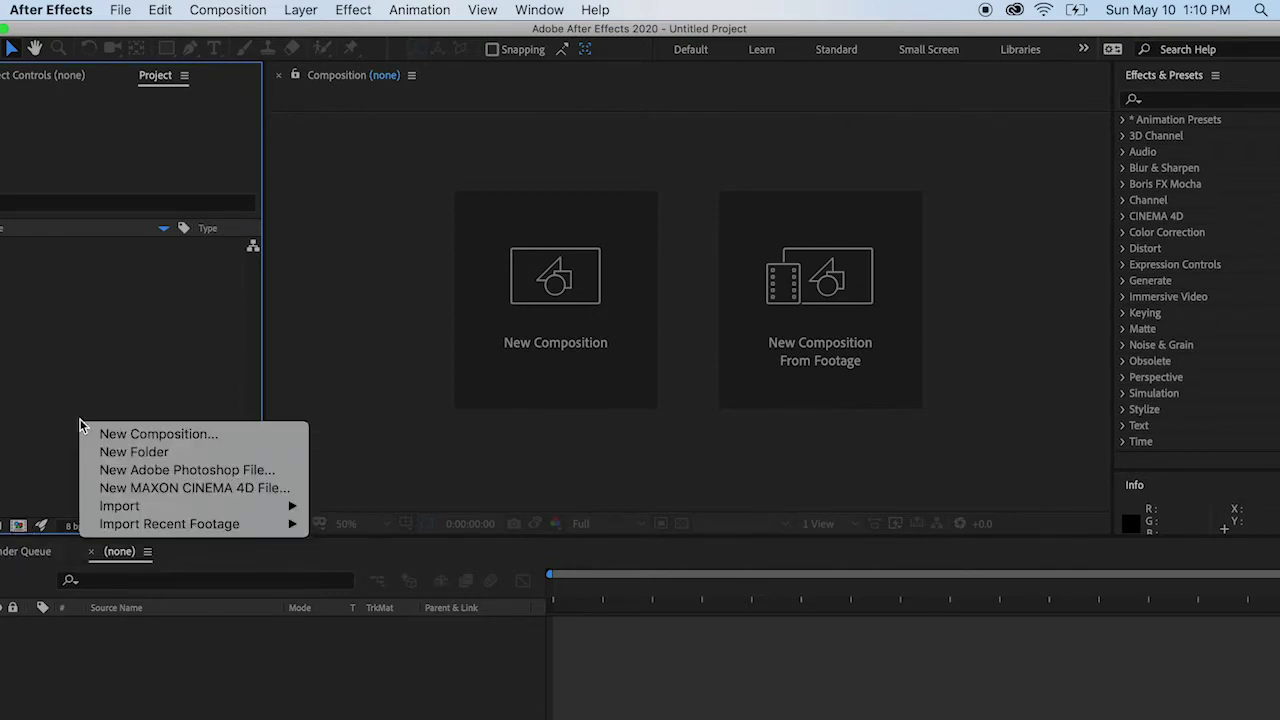
click(131, 436)
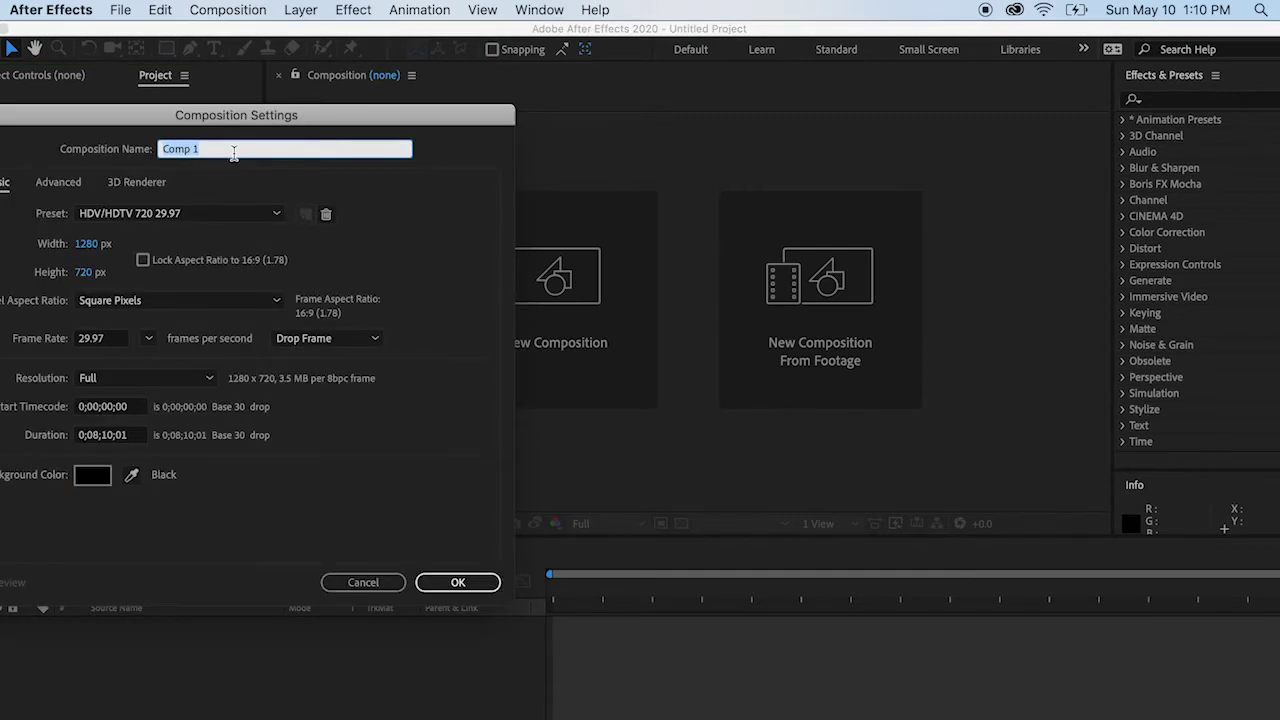
text(Logo_Intro)
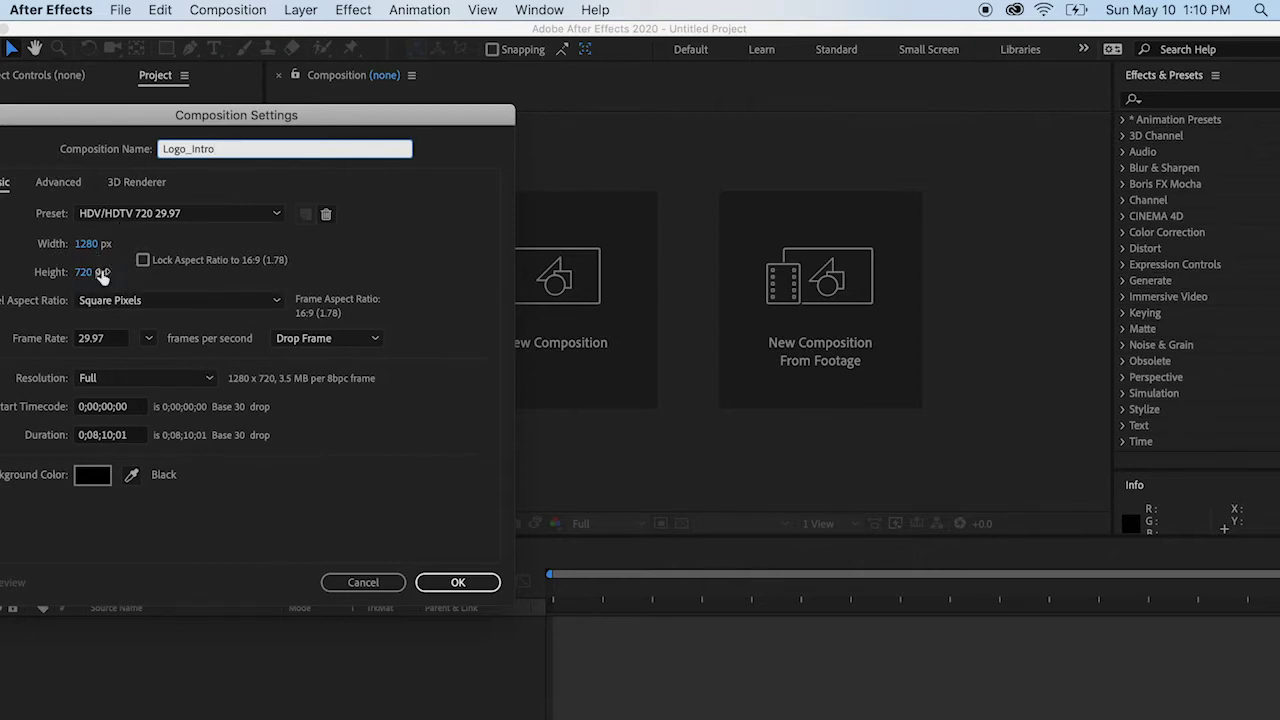
click(191, 216)
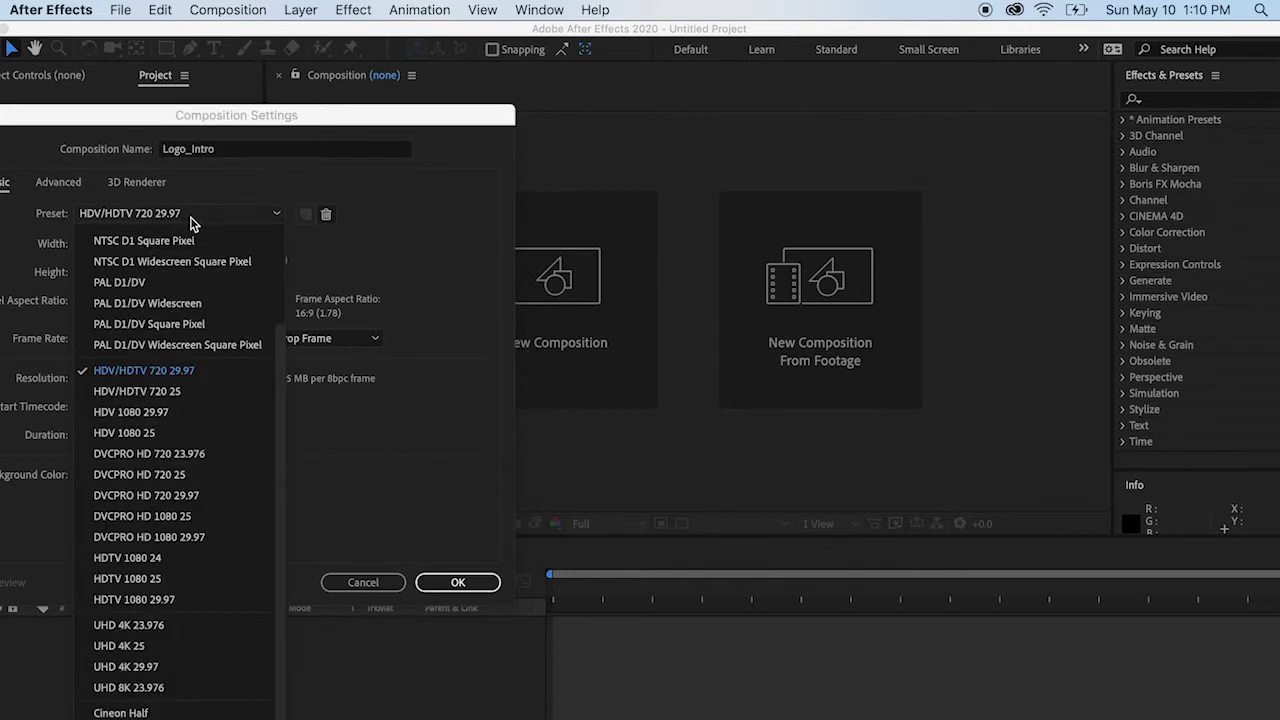
click(20, 304)
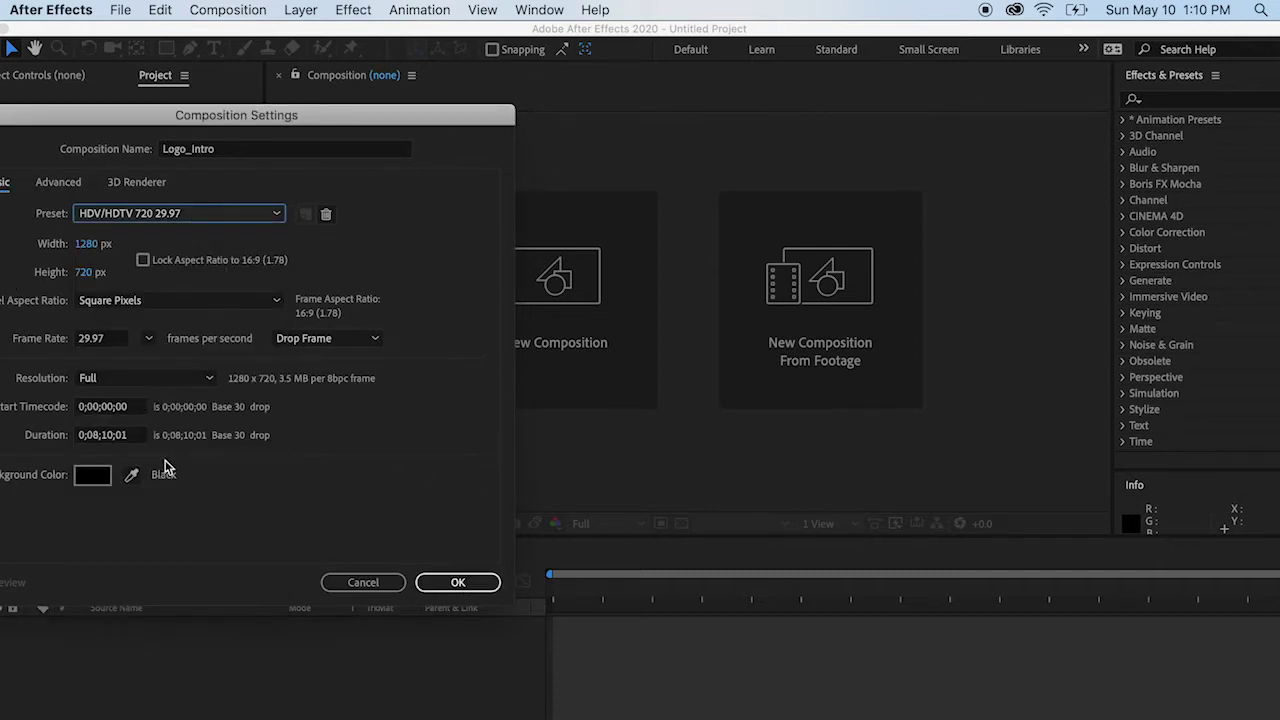
click(97, 440)
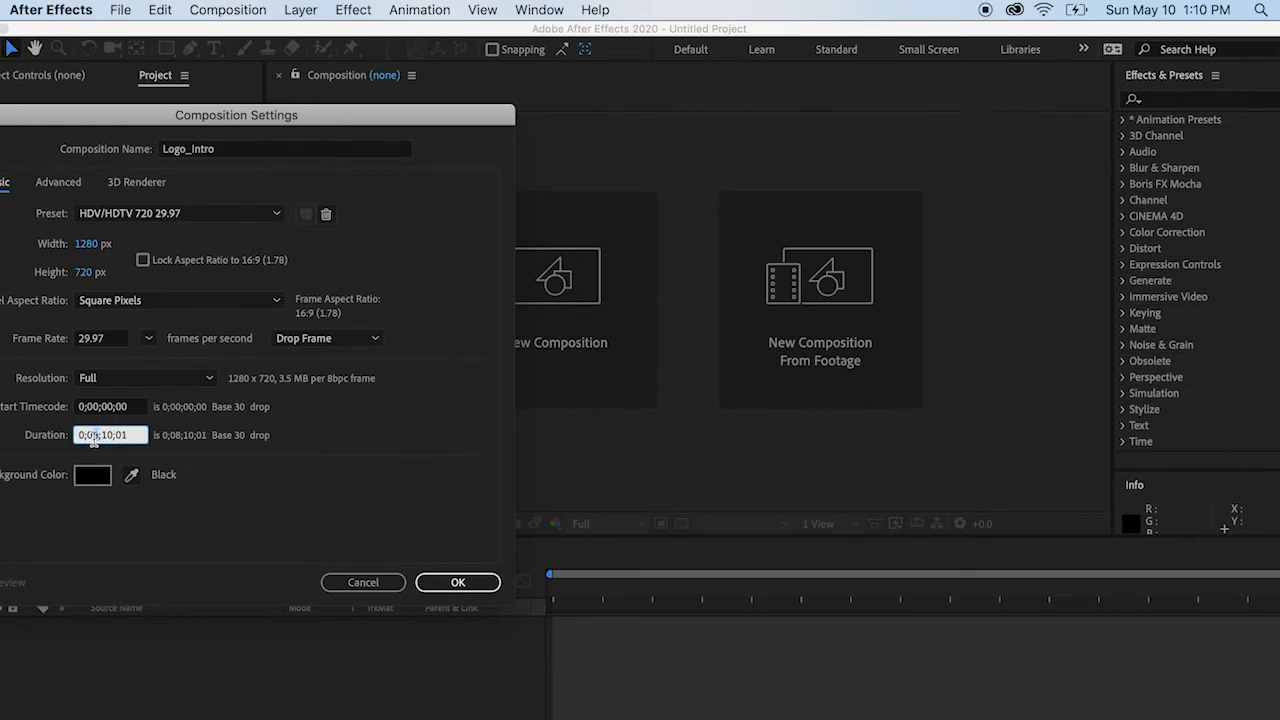
text(5)
key(BackSpace)
key(BackSpace)
text(0)
click(460, 584)
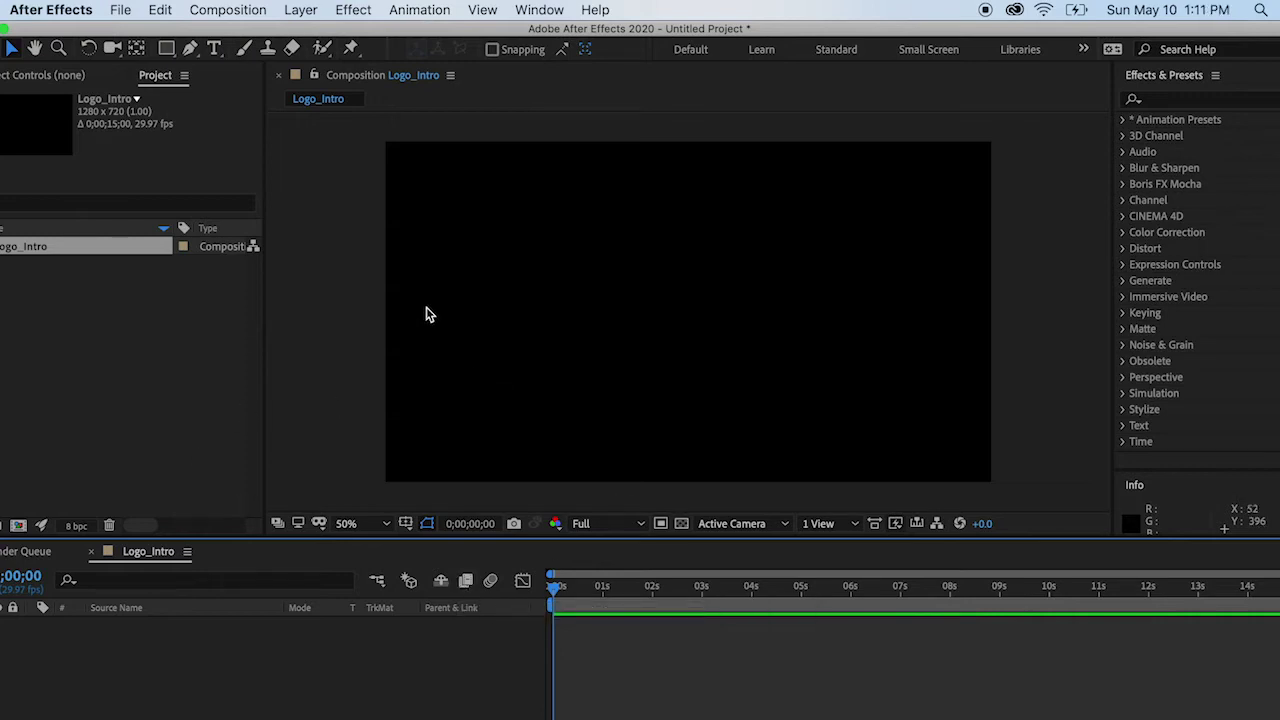
Add a text layer reading 'Psych Interactive' left of centre in the viewer, then select it
click(214, 48)
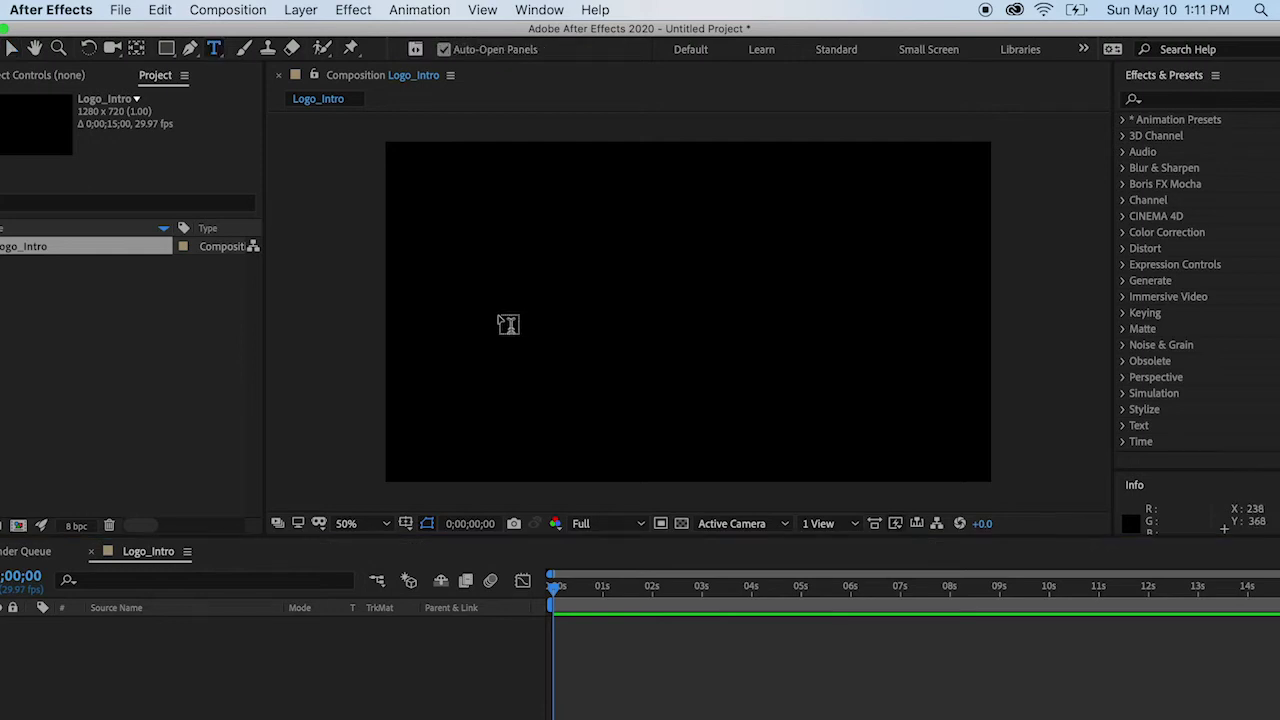
click(498, 312)
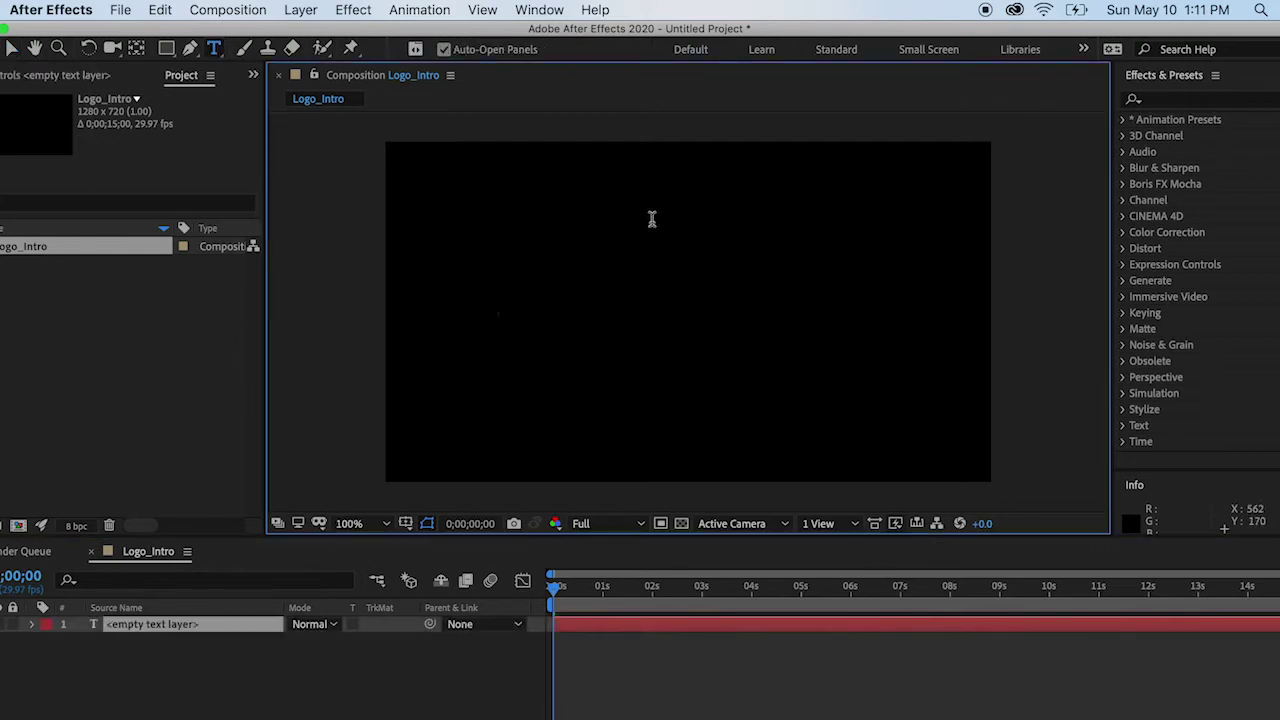
text(Psych)
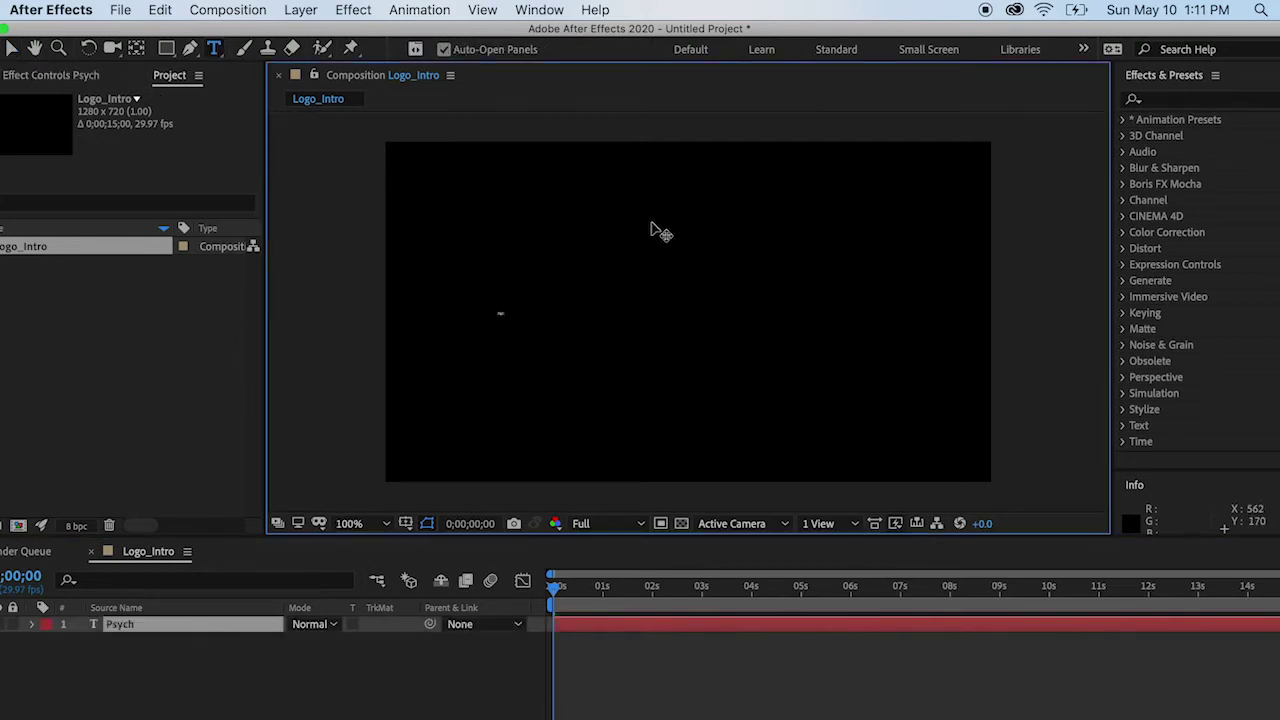
text( Intera)
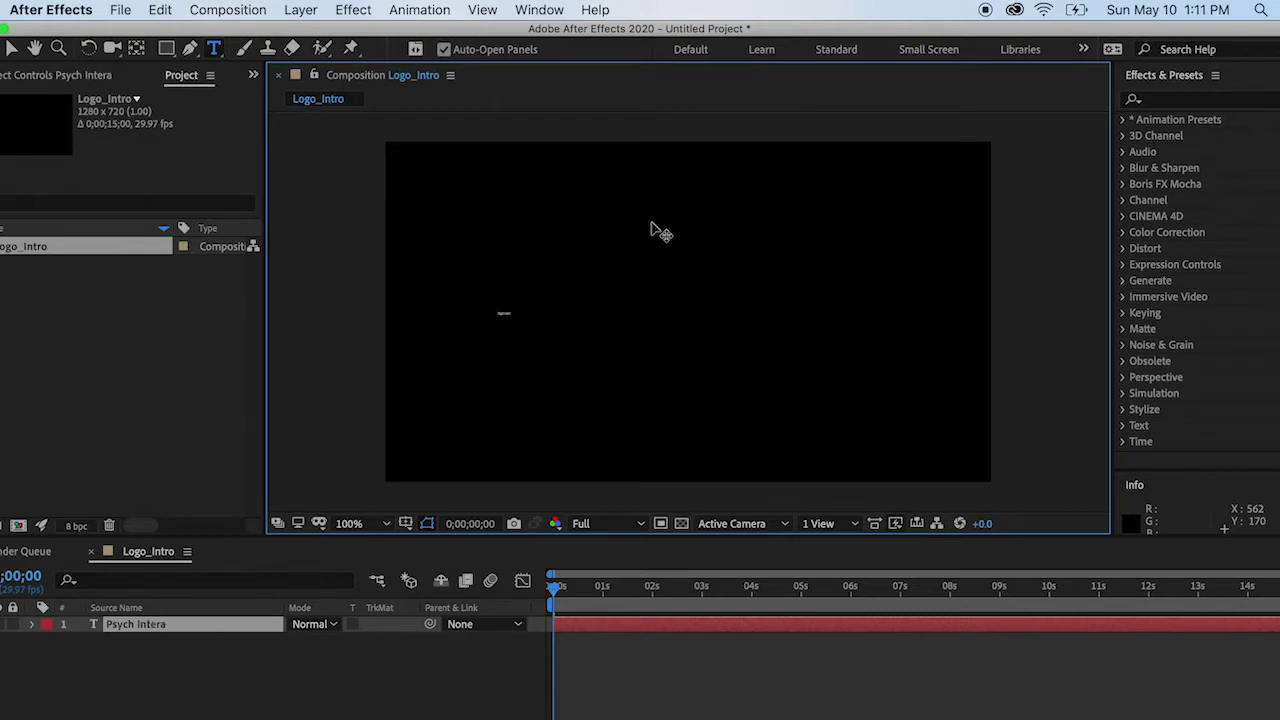
text(ctive)
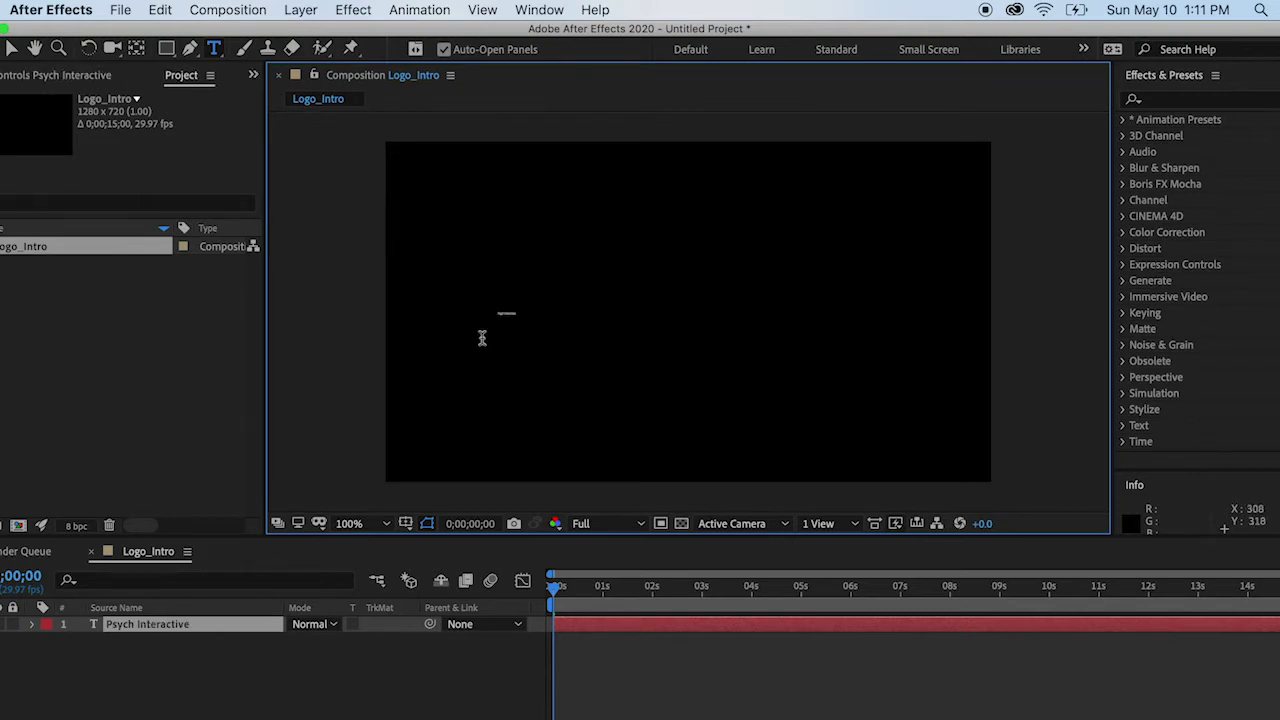
click(168, 677)
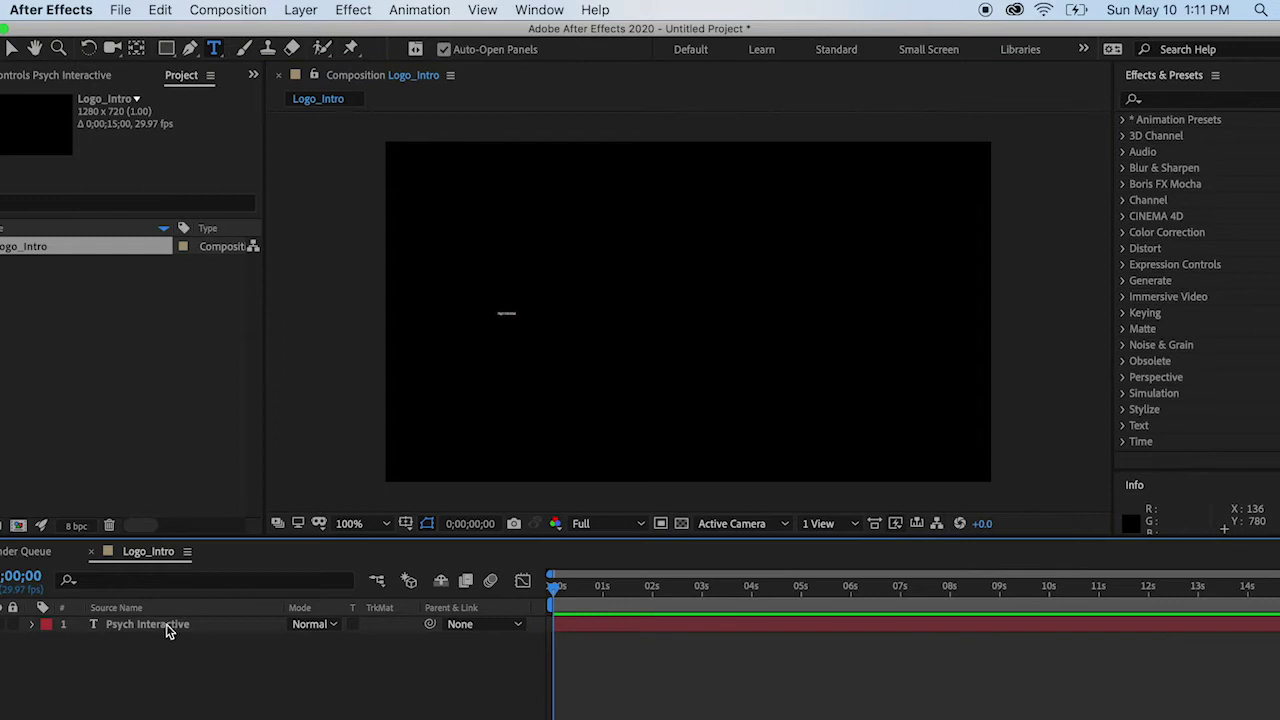
click(168, 625)
Scale the text layer up to 1305%
key(s)
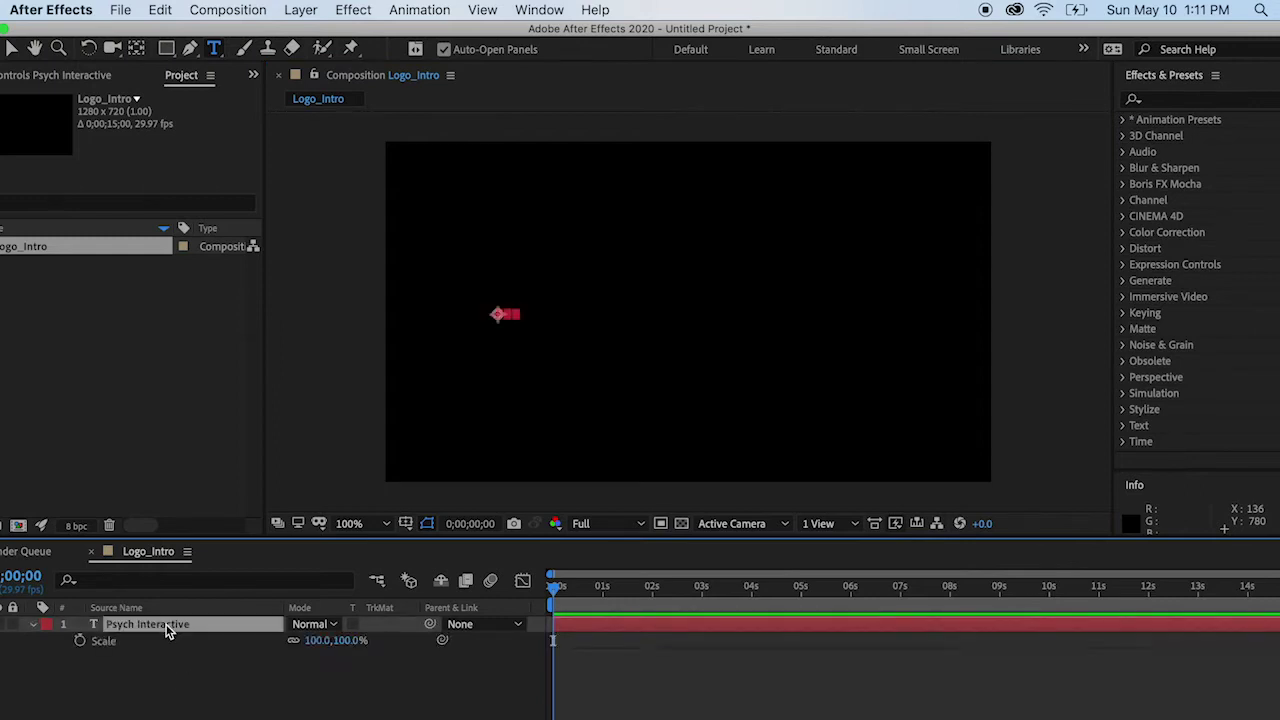
click(103, 641)
click(348, 640)
text(143)
key(Return)
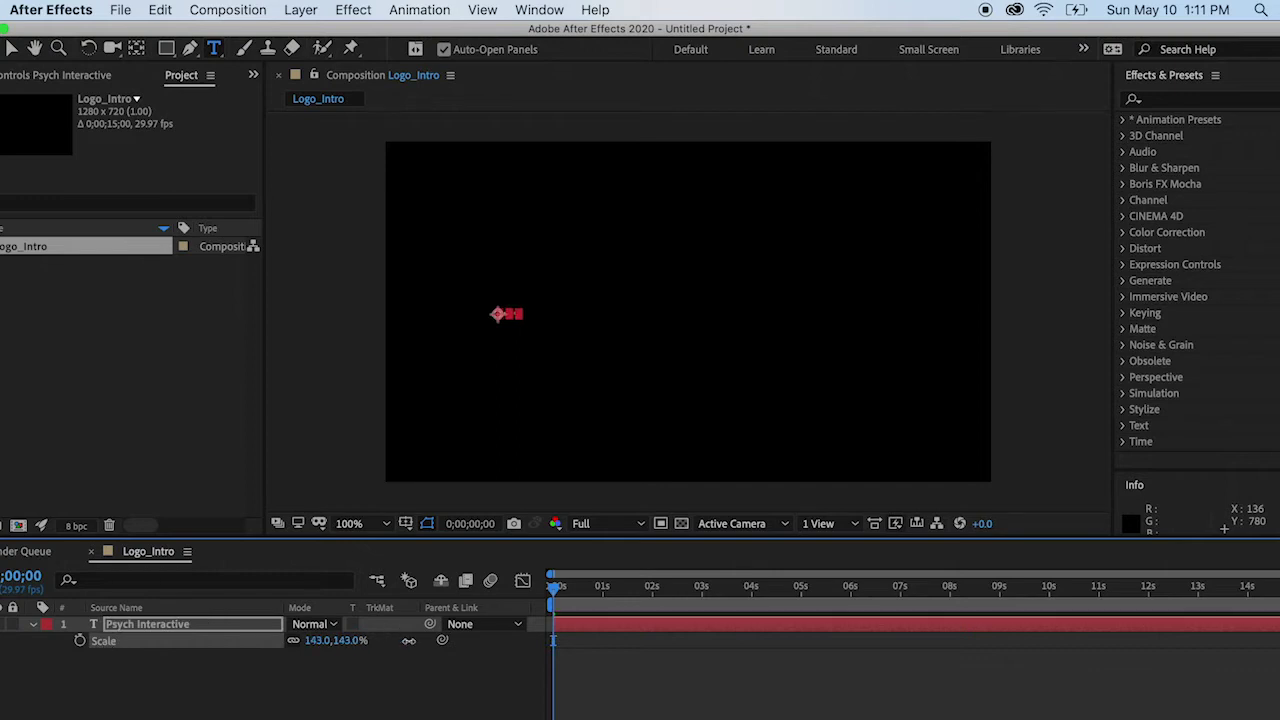
drag(408, 640, 686, 634)
drag(349, 640, 651, 632)
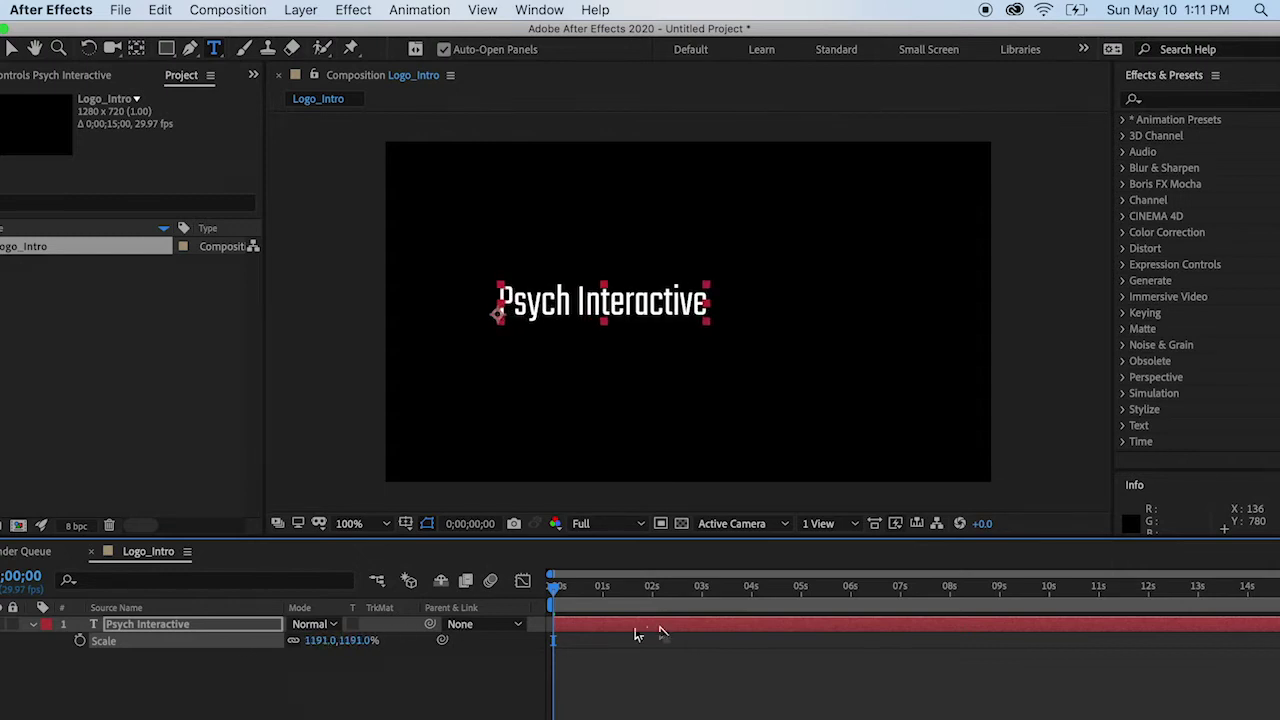
click(352, 640)
click(365, 692)
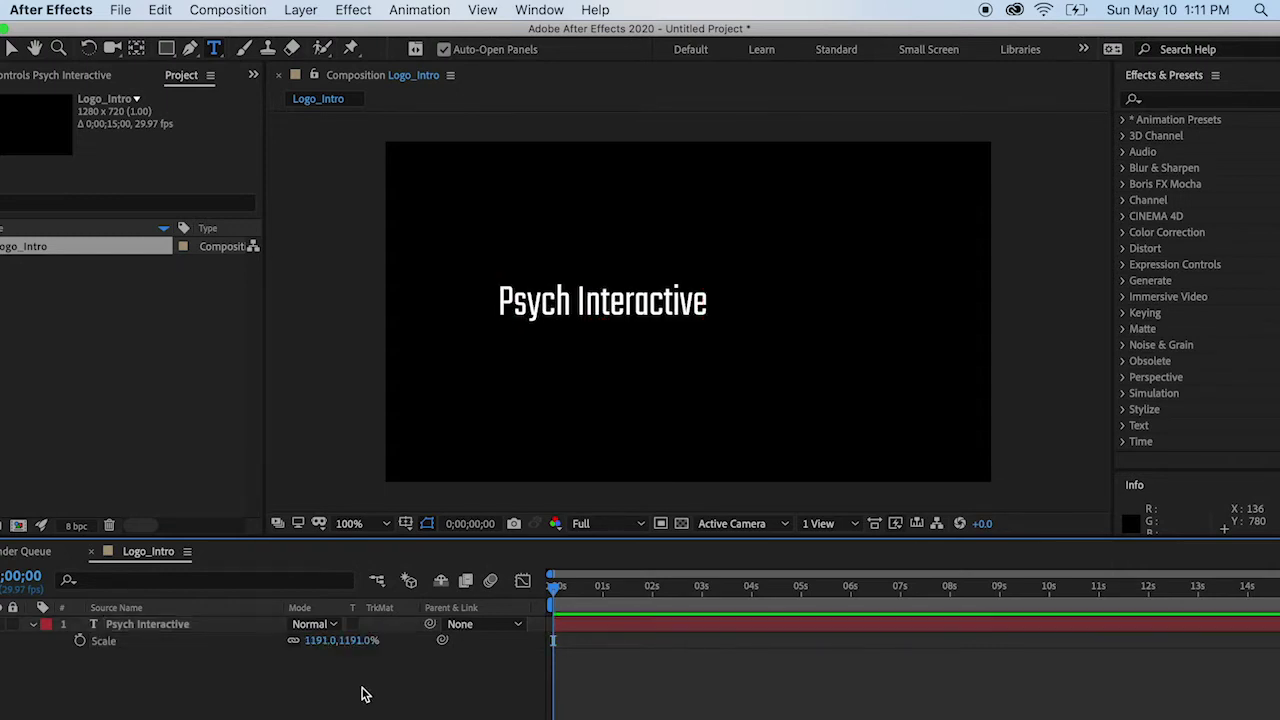
drag(352, 640, 466, 640)
Append ' Studios' so the text reads 'Psych Interactive Studios'
click(157, 623)
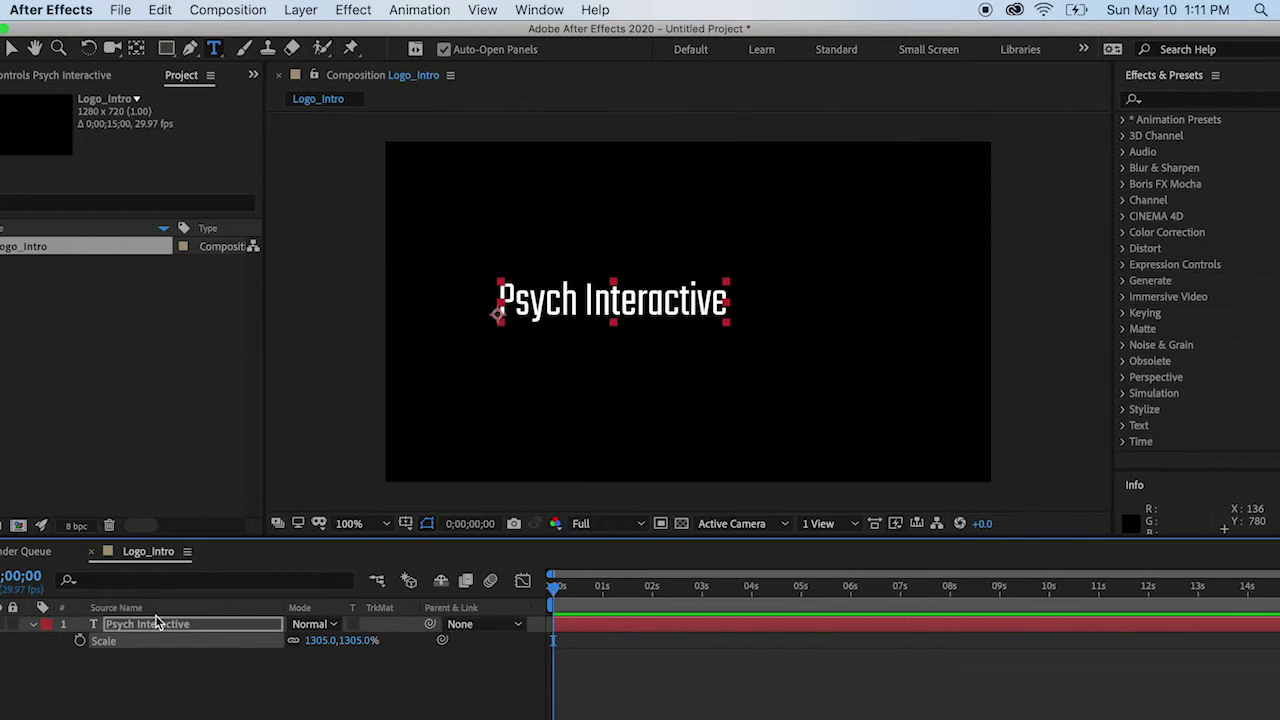
click(91, 623)
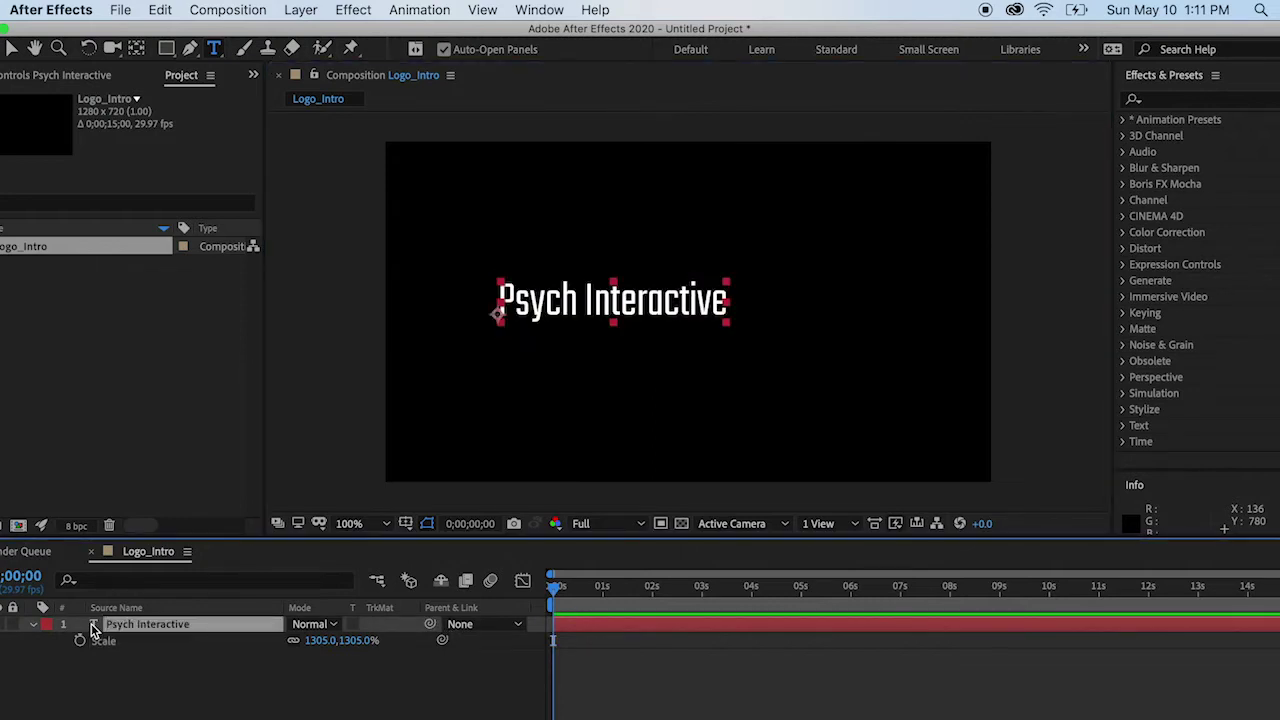
double_click(92, 625)
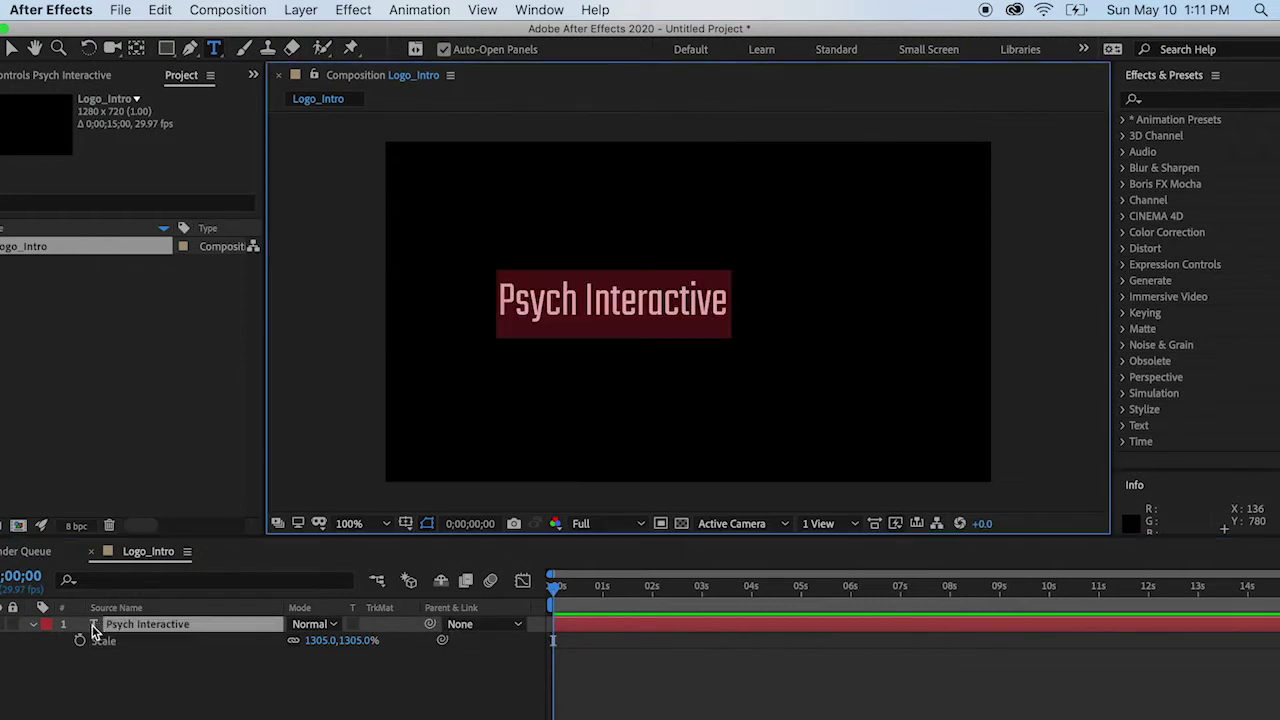
key(Right)
text(S)
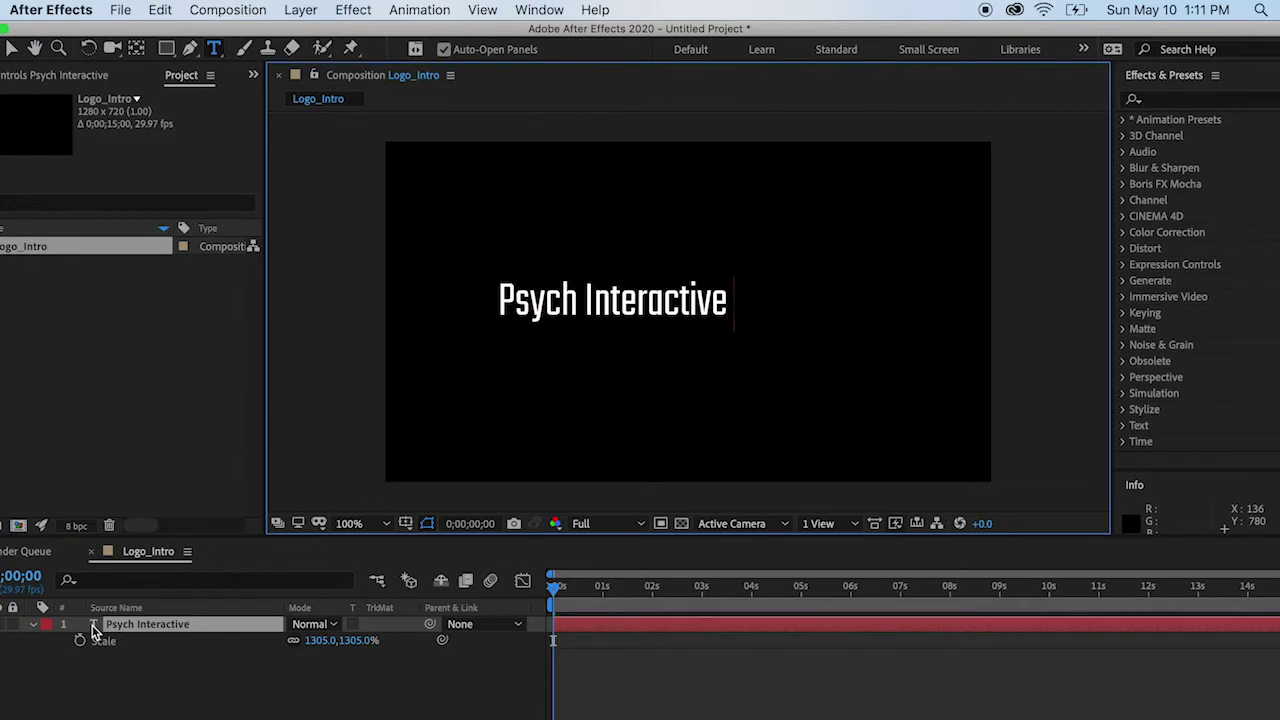
text(tudios)
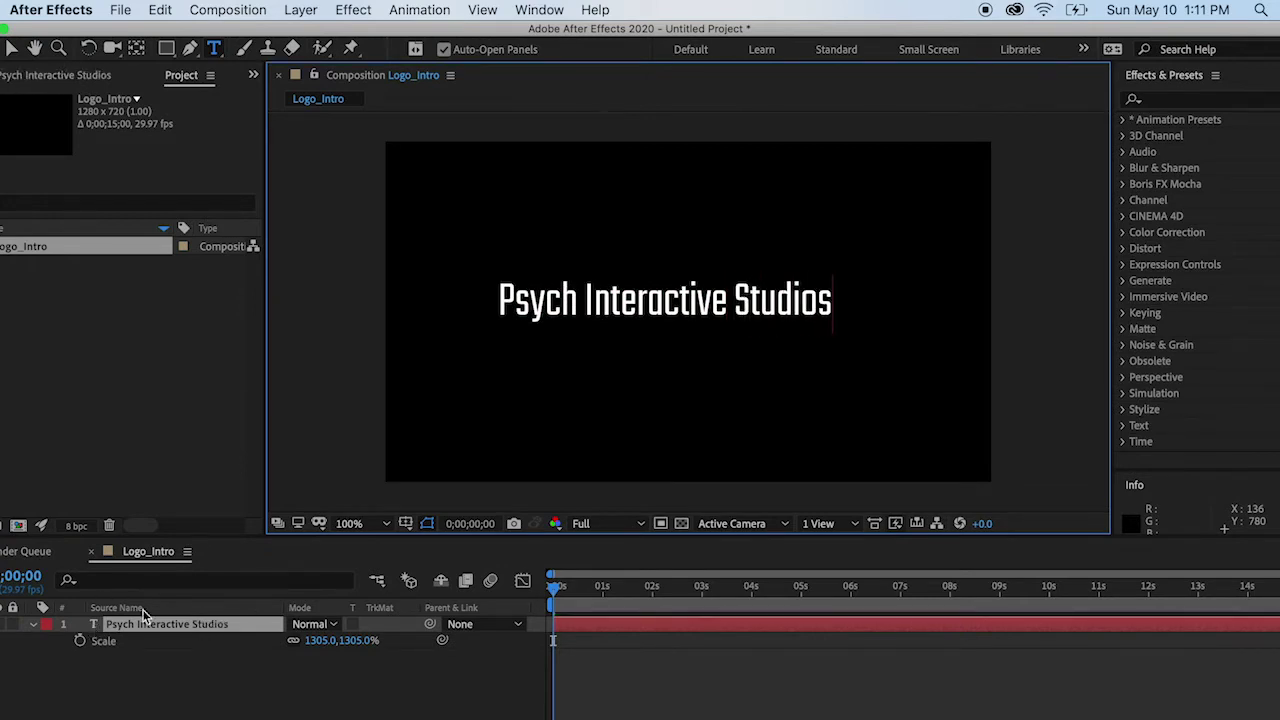
click(179, 666)
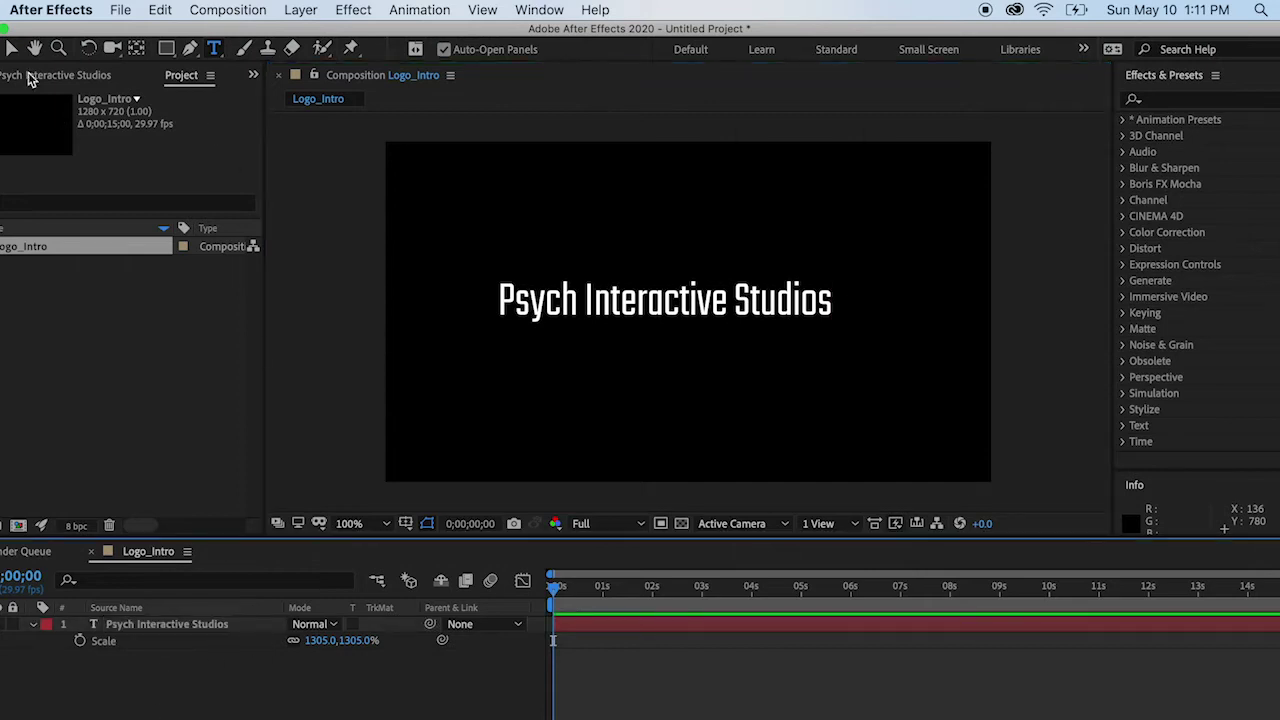
Centre the title in the frame with the title/action safe guides shown
click(11, 48)
mouse_move(606, 308)
mouse_down()
mouse_move(626, 308)
mouse_move(625, 320)
mouse_up()
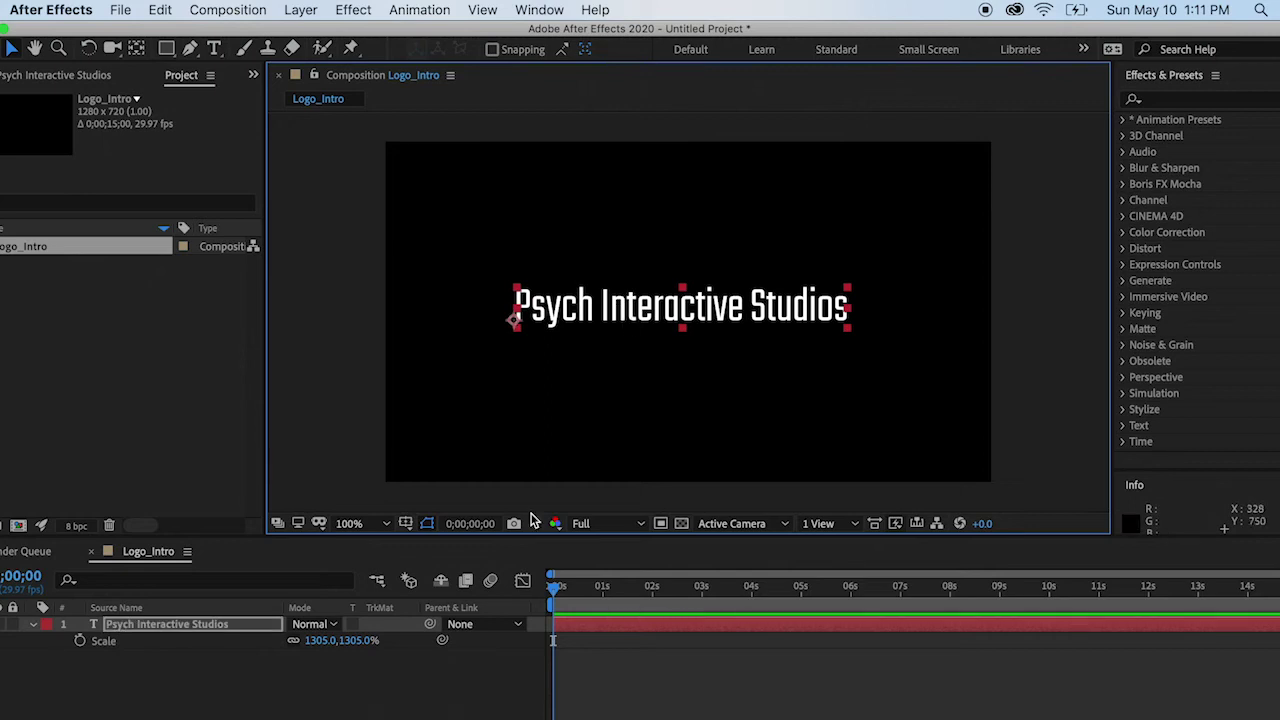
click(405, 523)
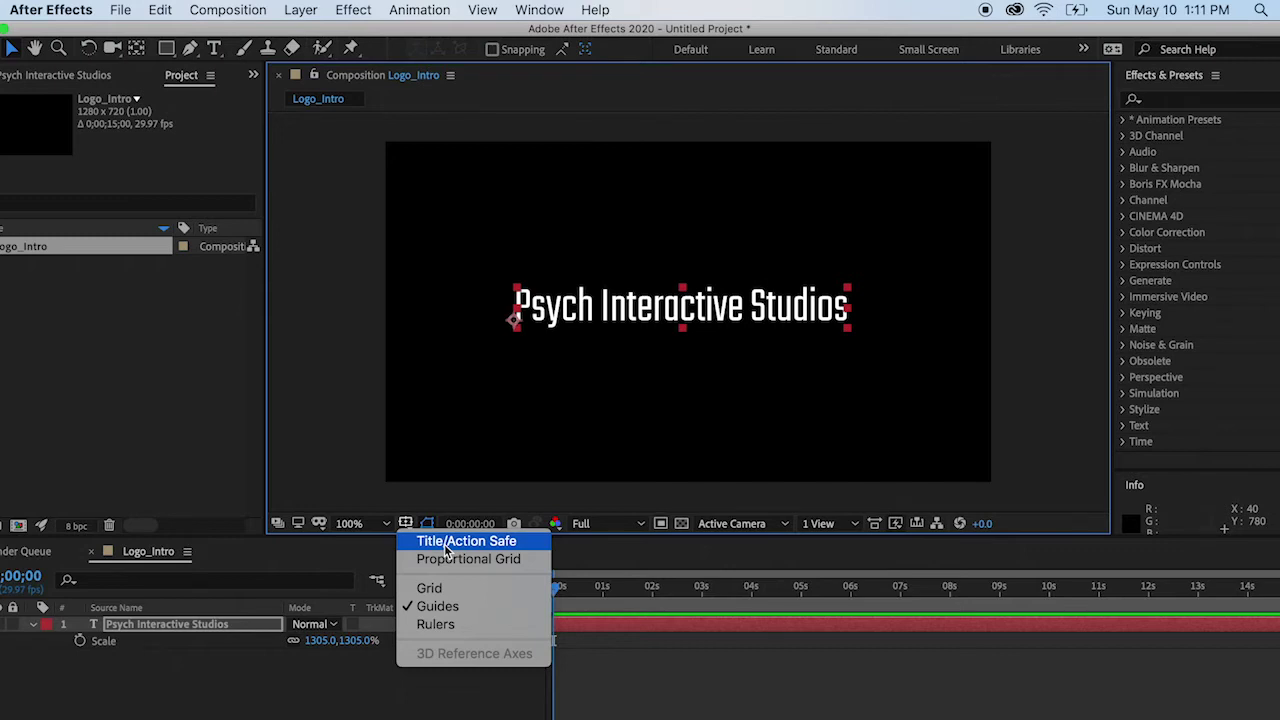
click(446, 543)
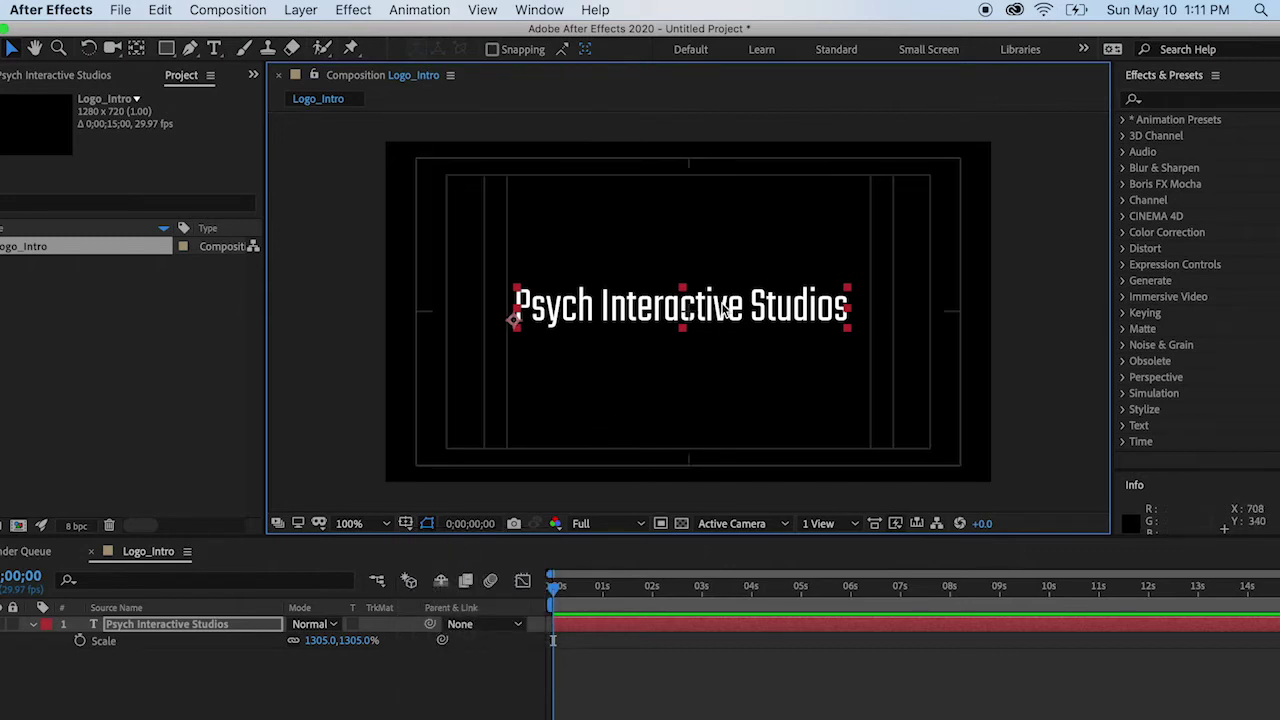
drag(722, 310, 690, 308)
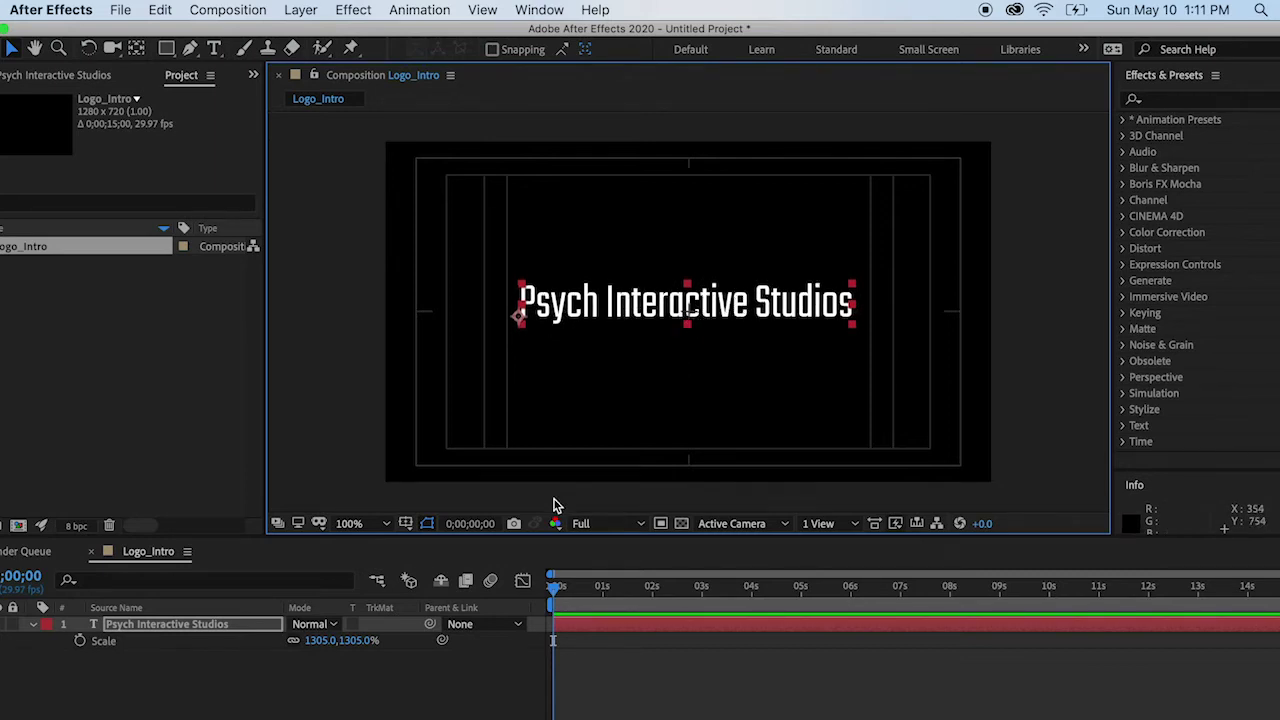
Hide the title/action safe guides and deselect the composition and text layer
click(407, 528)
click(420, 543)
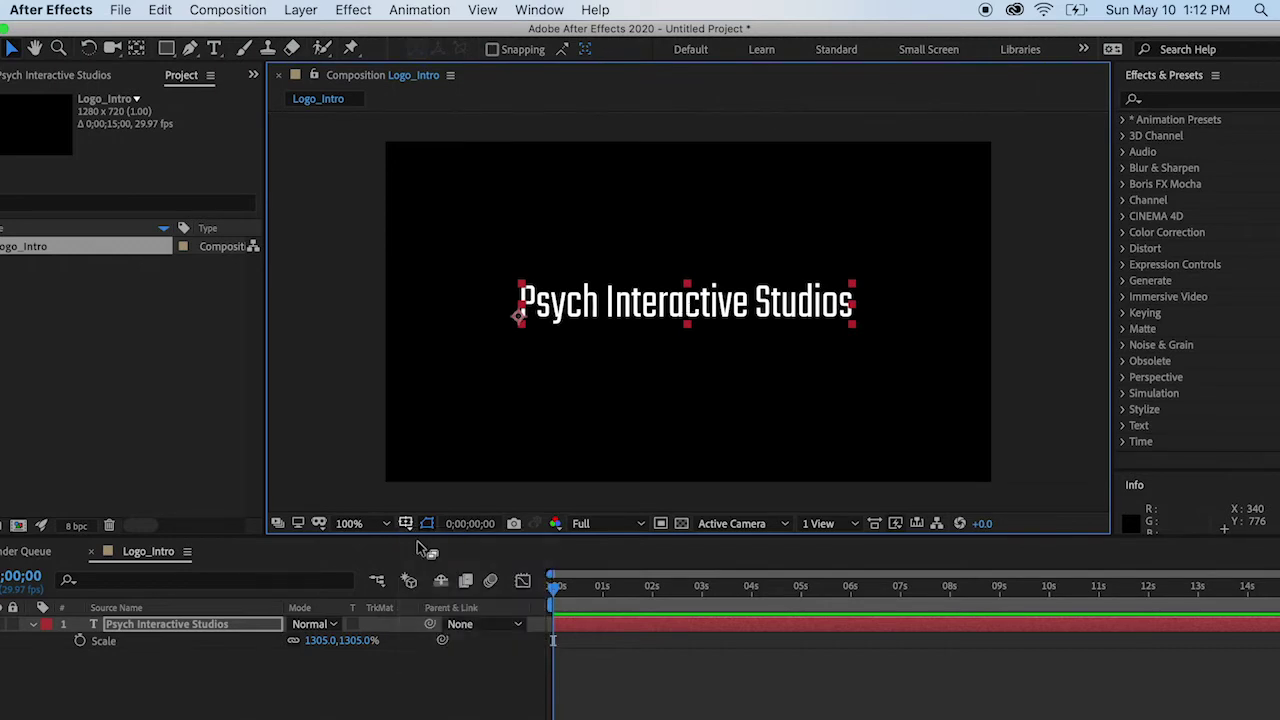
click(99, 403)
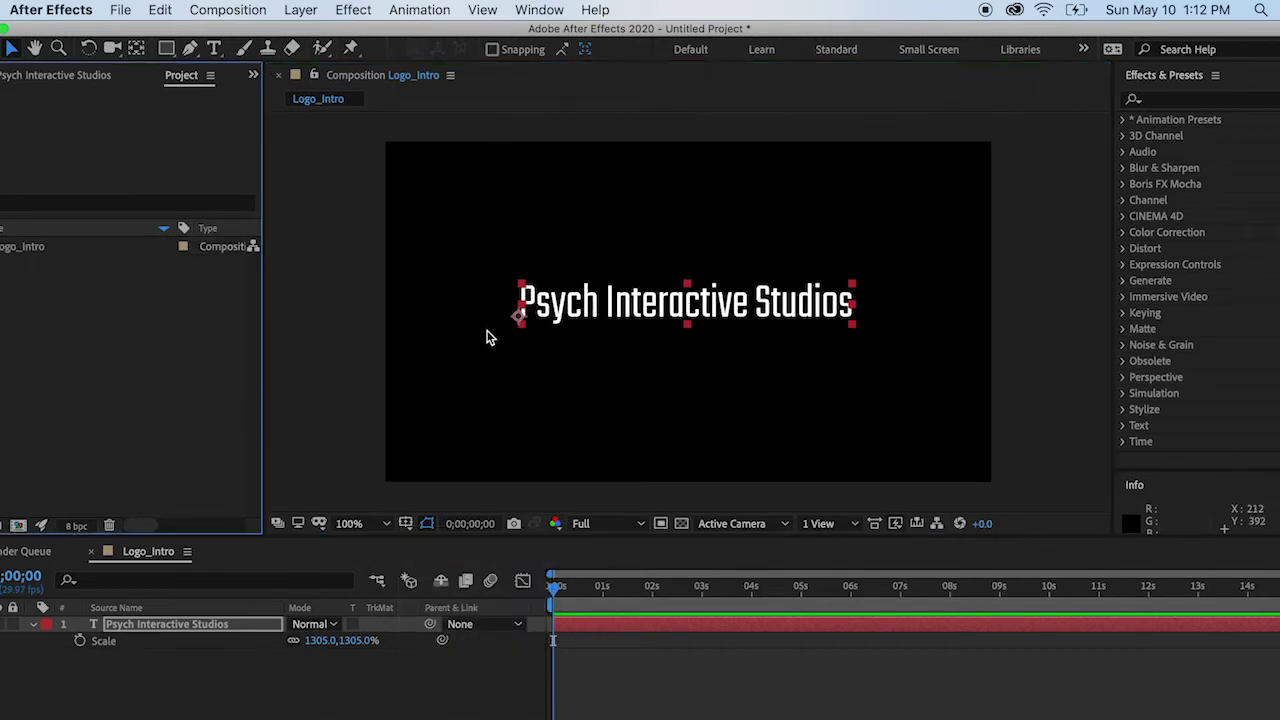
click(240, 707)
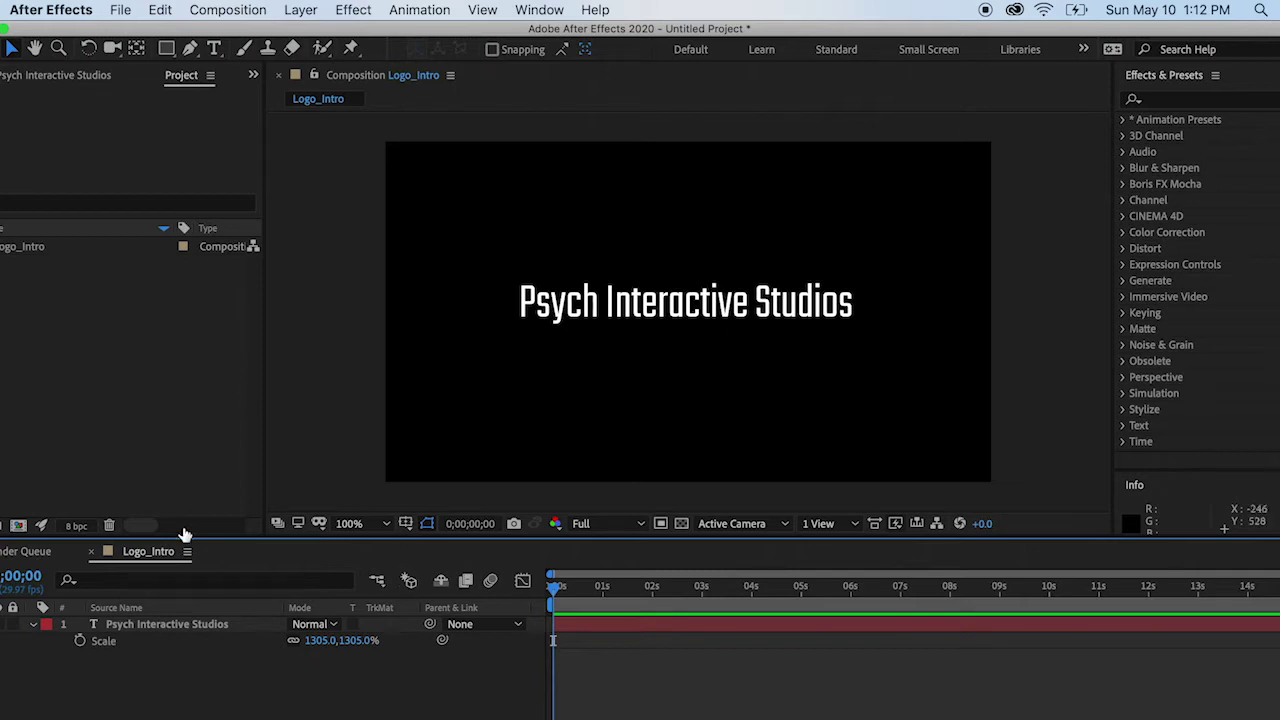
right_click(222, 703)
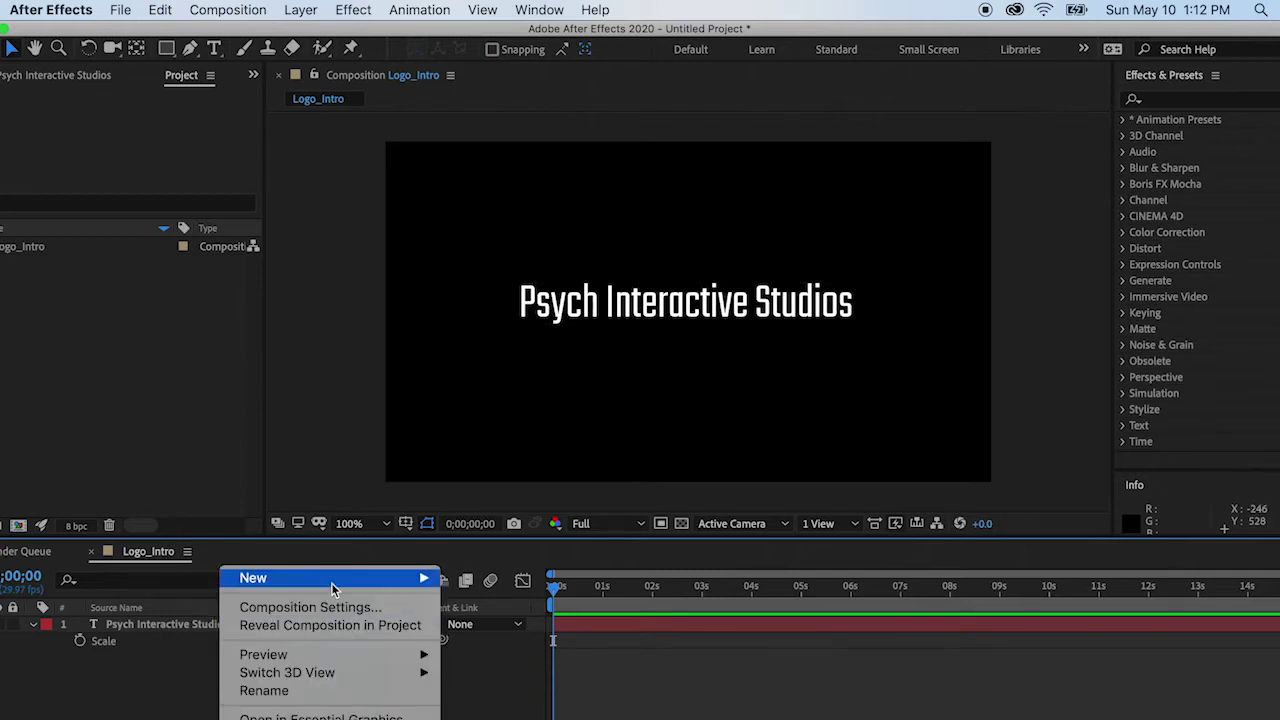
Add a new black 1280×720 solid named Lens-001 from the timeline's New > Solid option
mouse_move(333, 586)
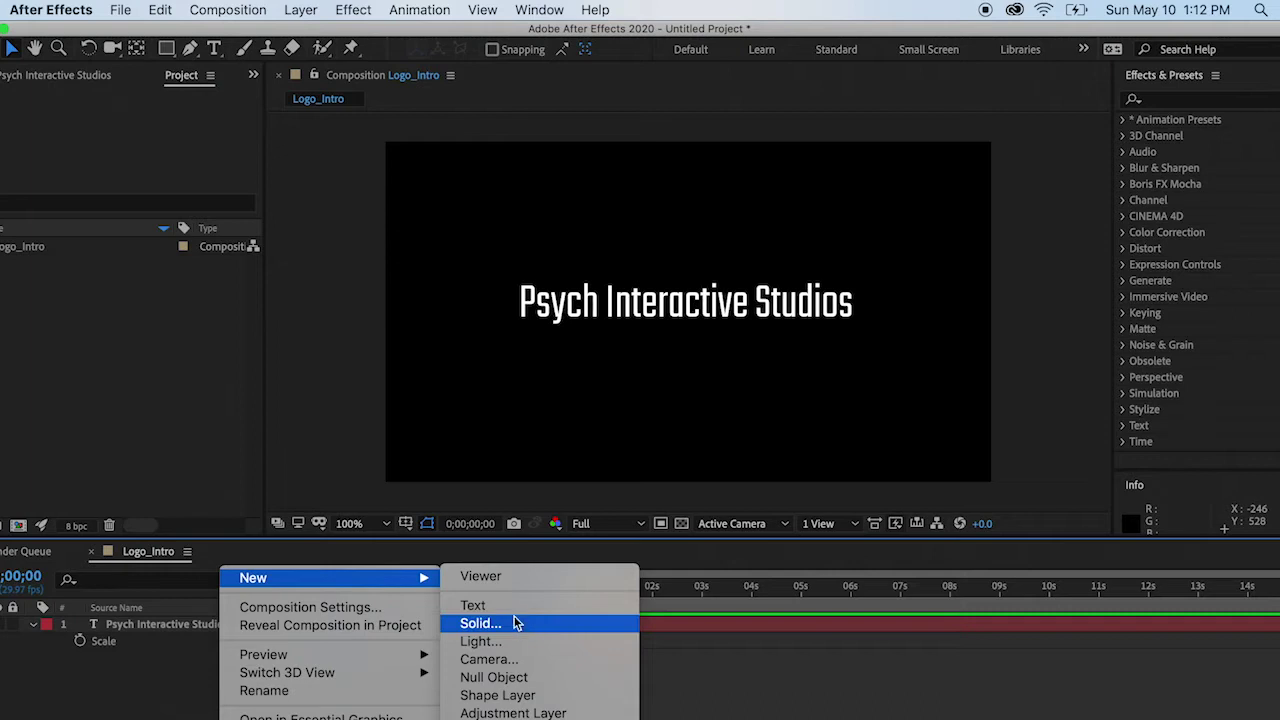
key(Escape)
right_click(257, 680)
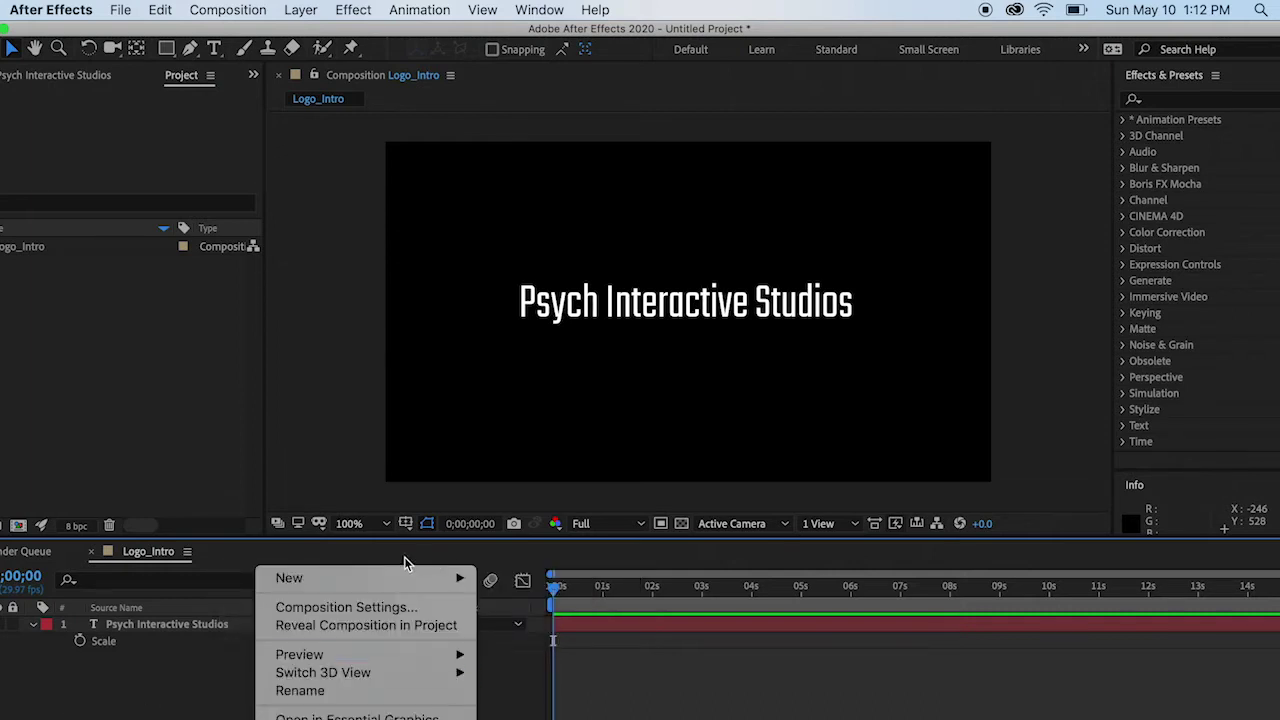
mouse_move(437, 582)
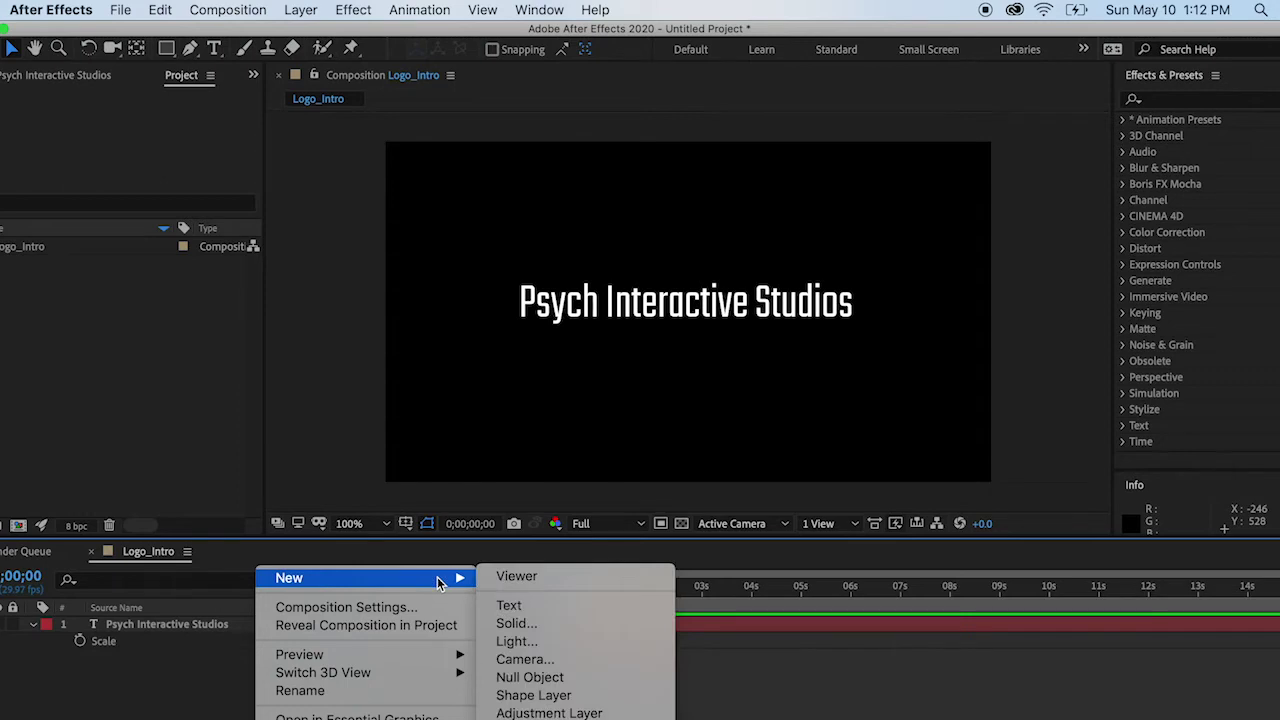
click(518, 622)
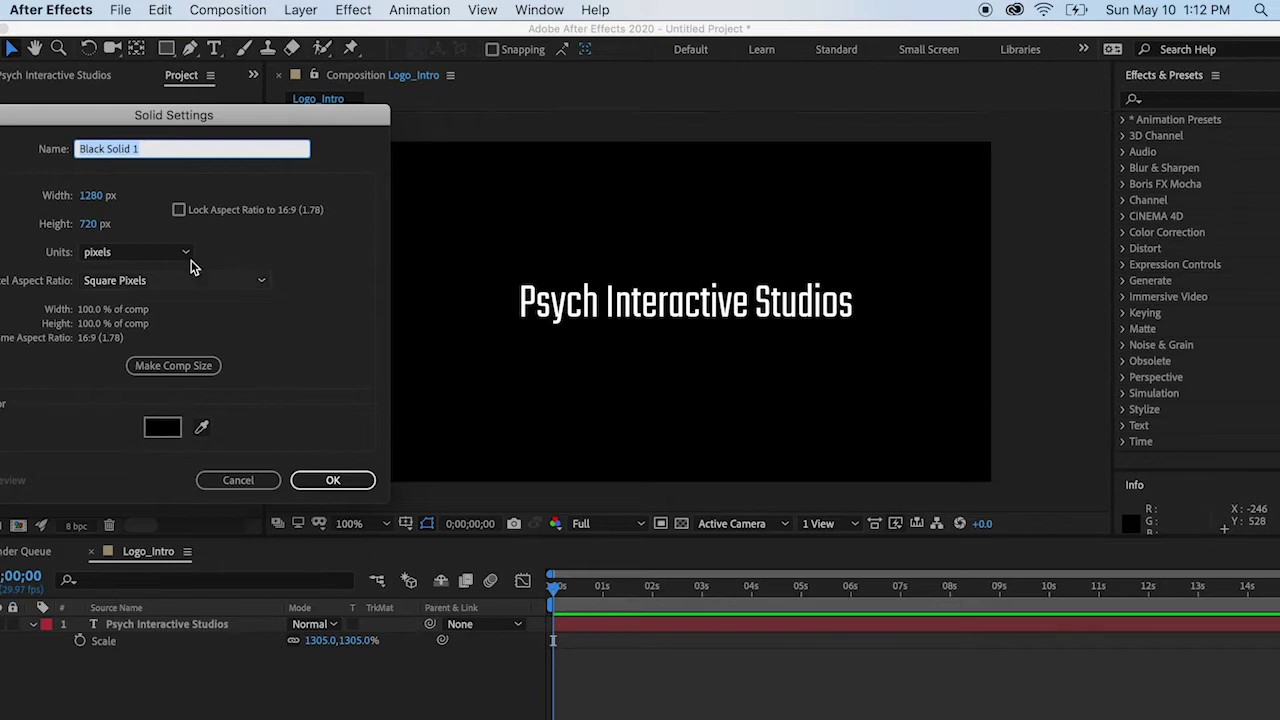
text(Lens-001)
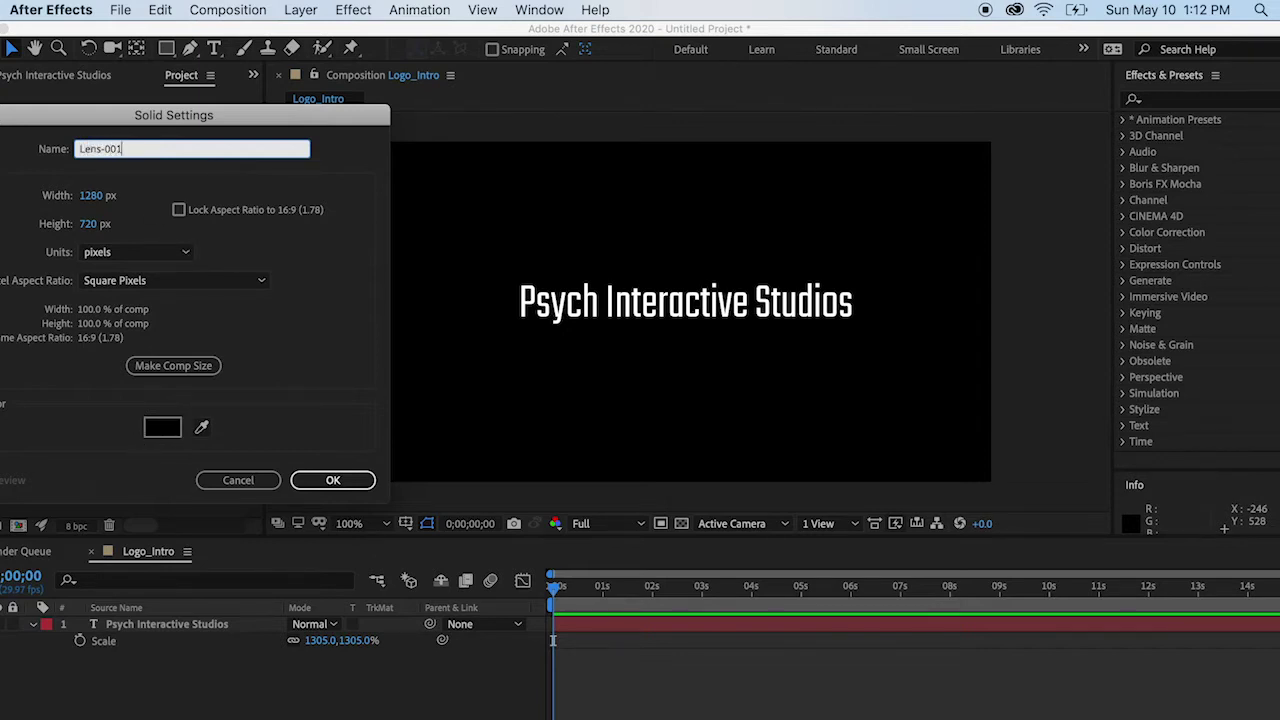
click(336, 481)
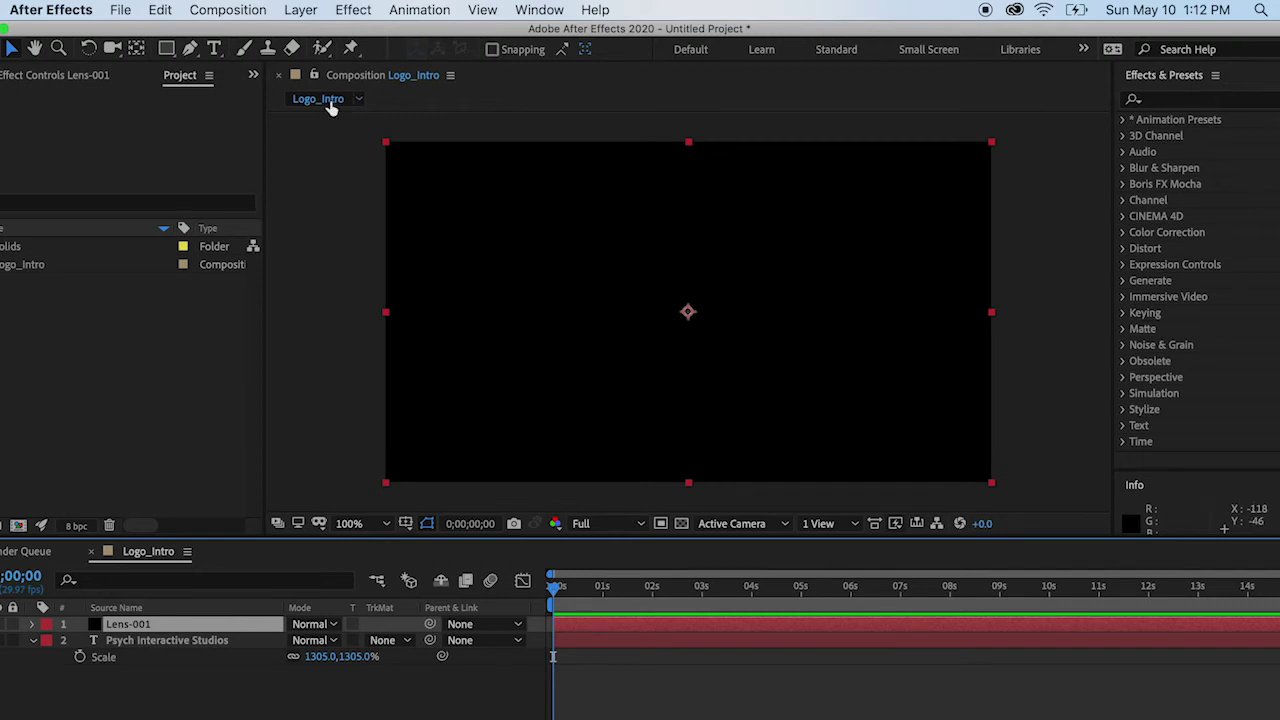
Apply the Generate > Lens Flare effect to the Lens-001 solid
click(354, 10)
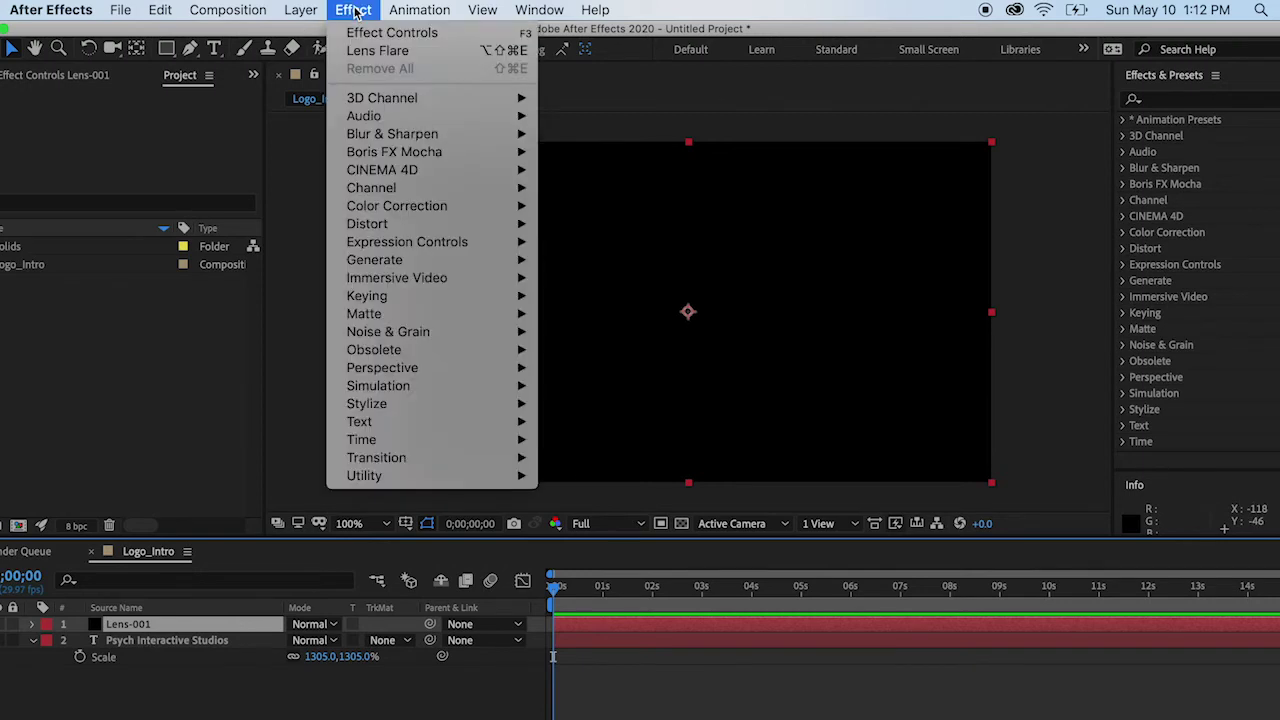
mouse_move(410, 262)
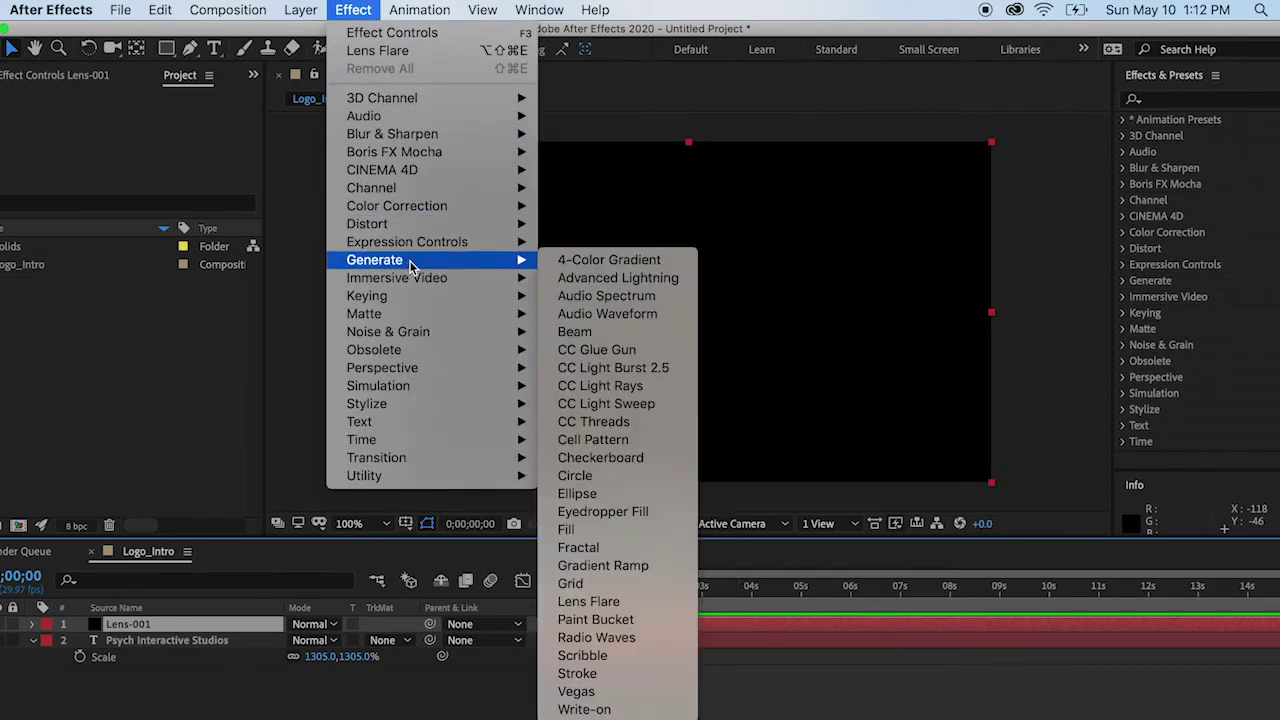
click(612, 603)
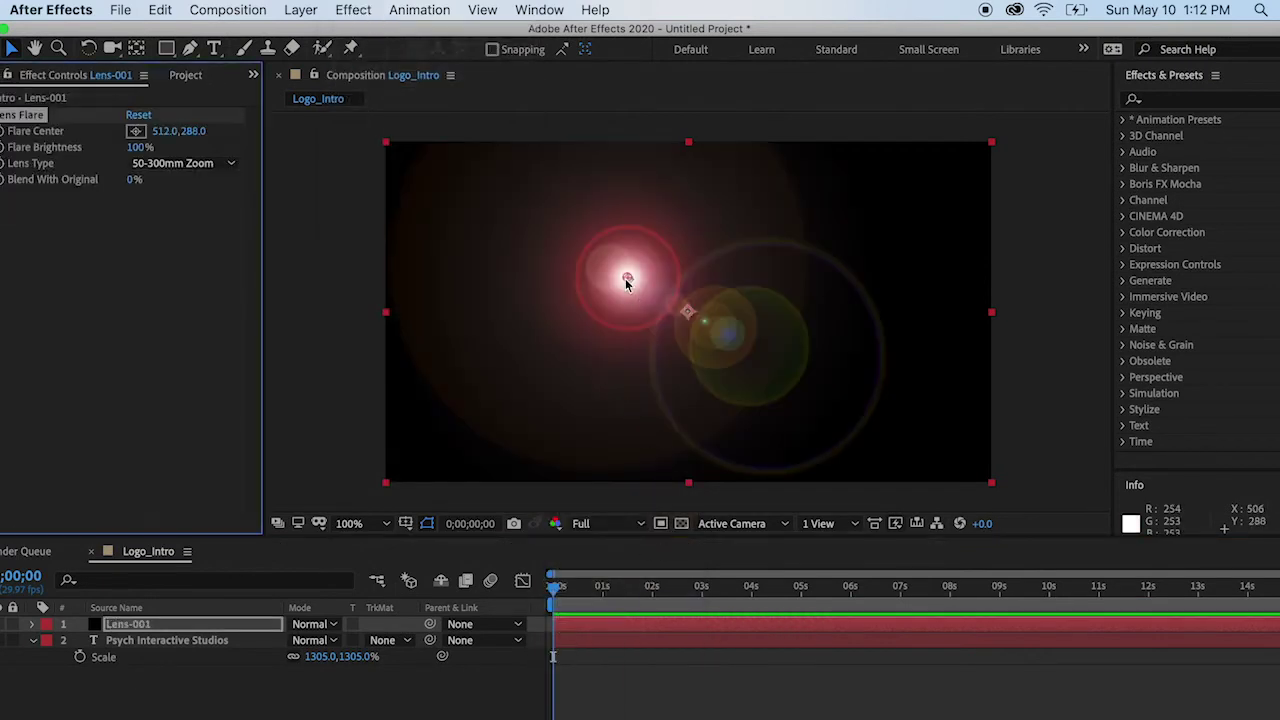
drag(625, 278, 532, 316)
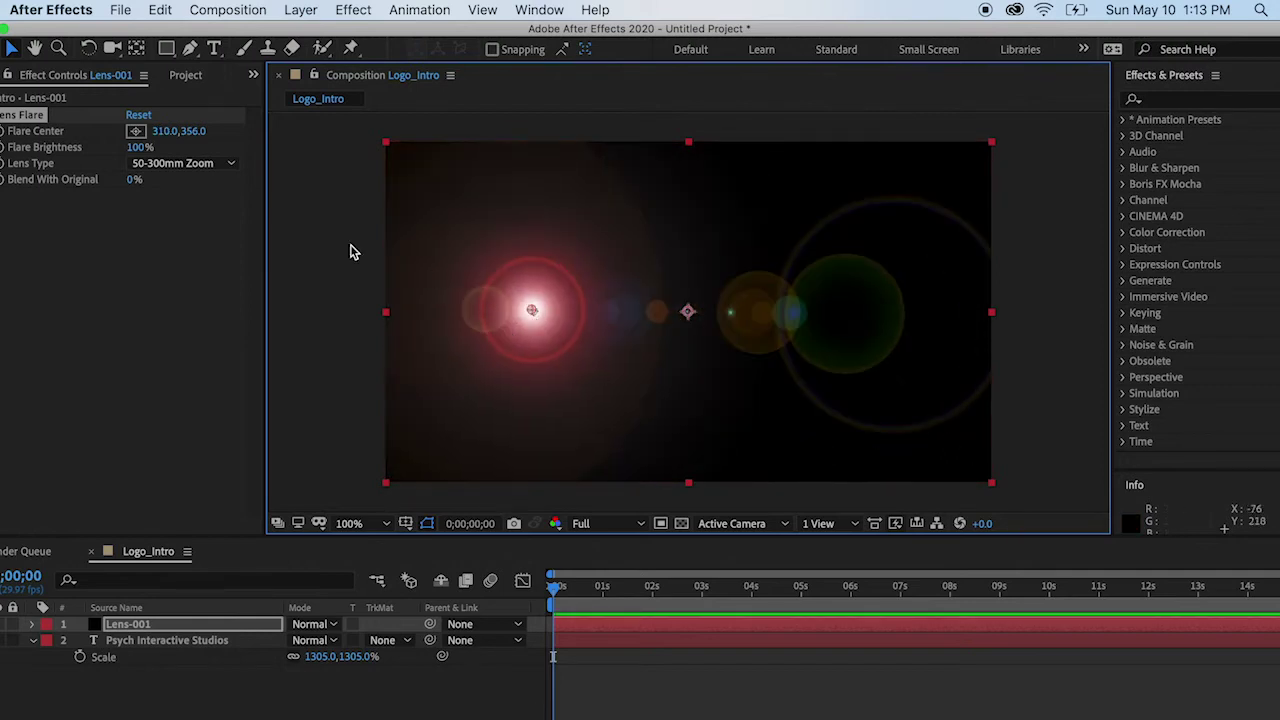
Set the flare's lens type to 105mm Prime and place its centre at about 376,354
click(202, 165)
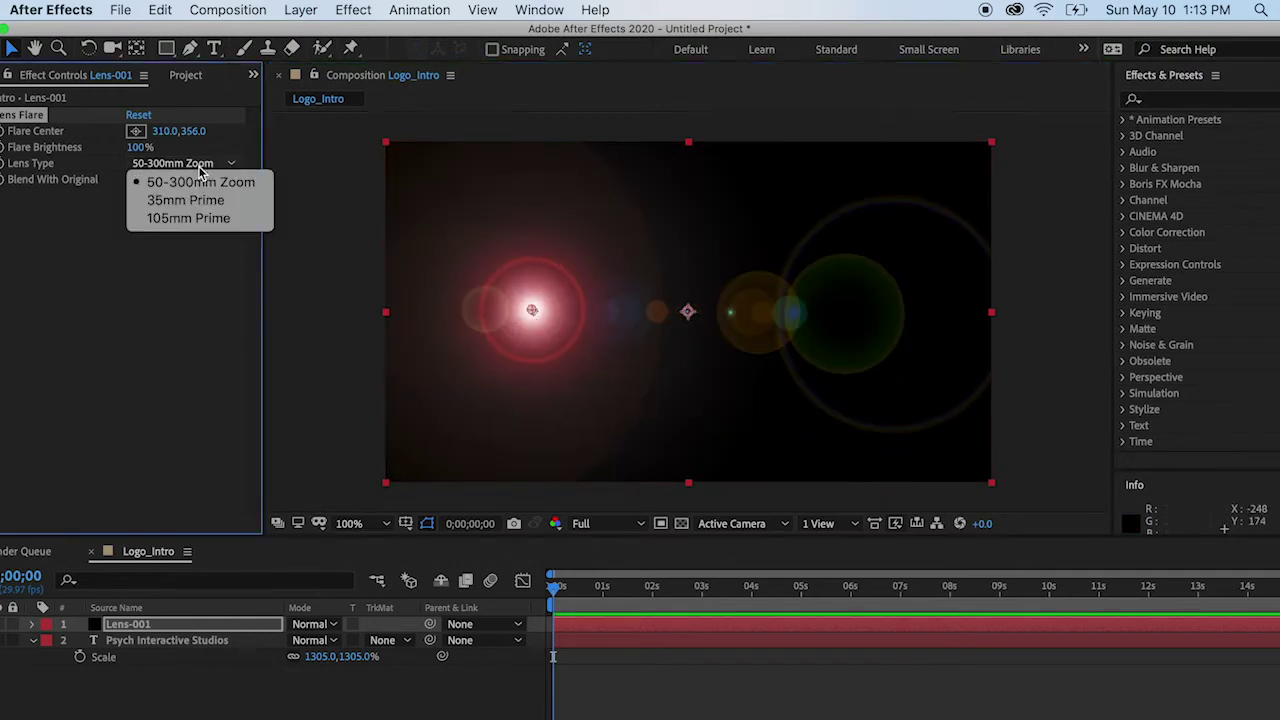
click(206, 199)
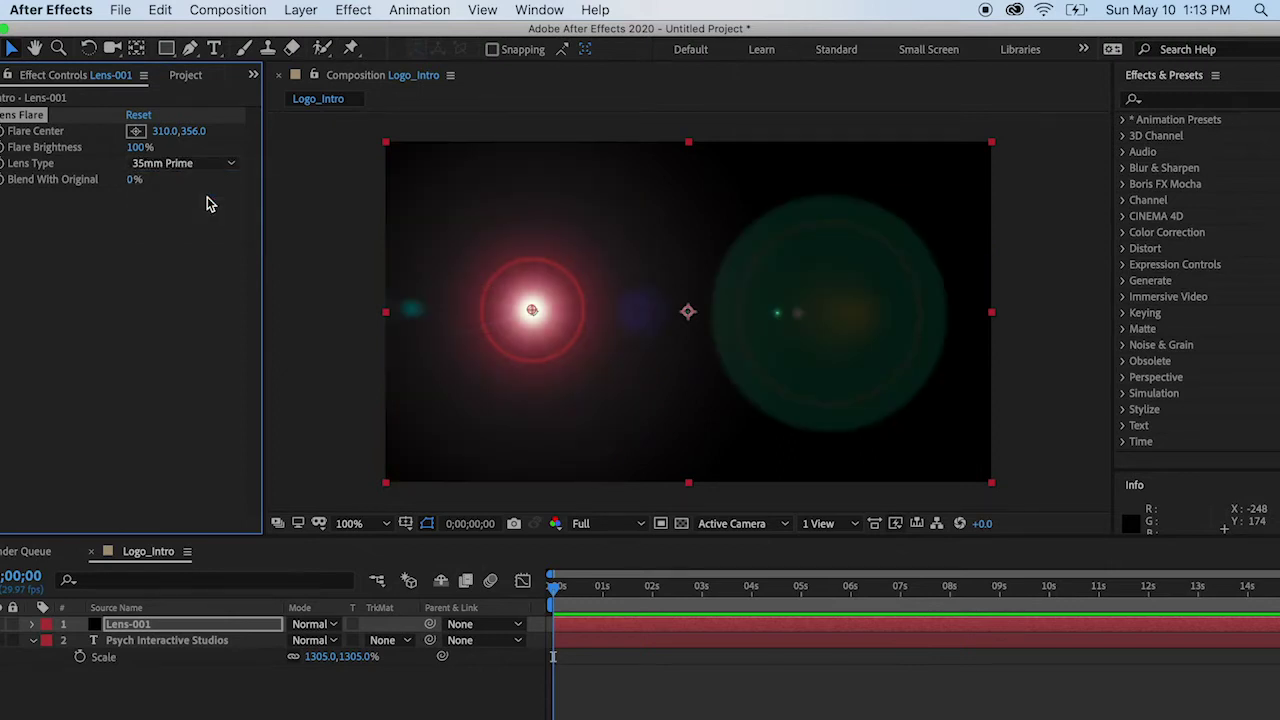
click(200, 165)
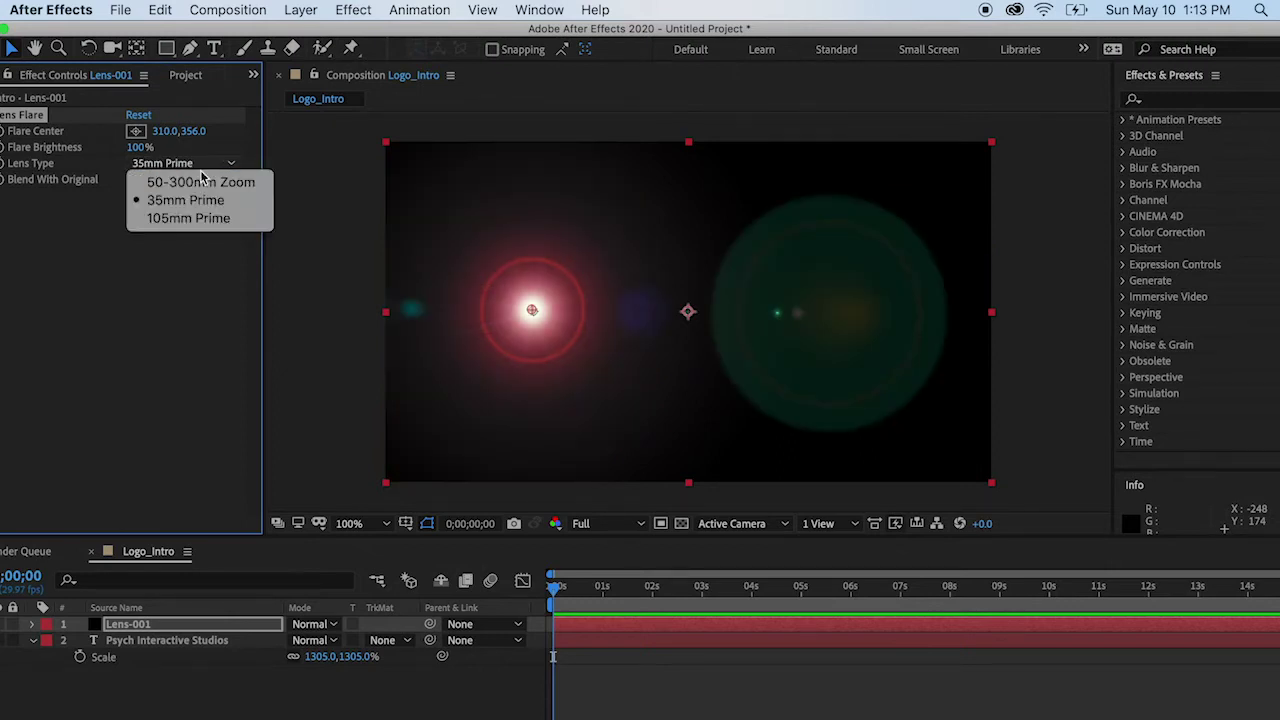
click(189, 226)
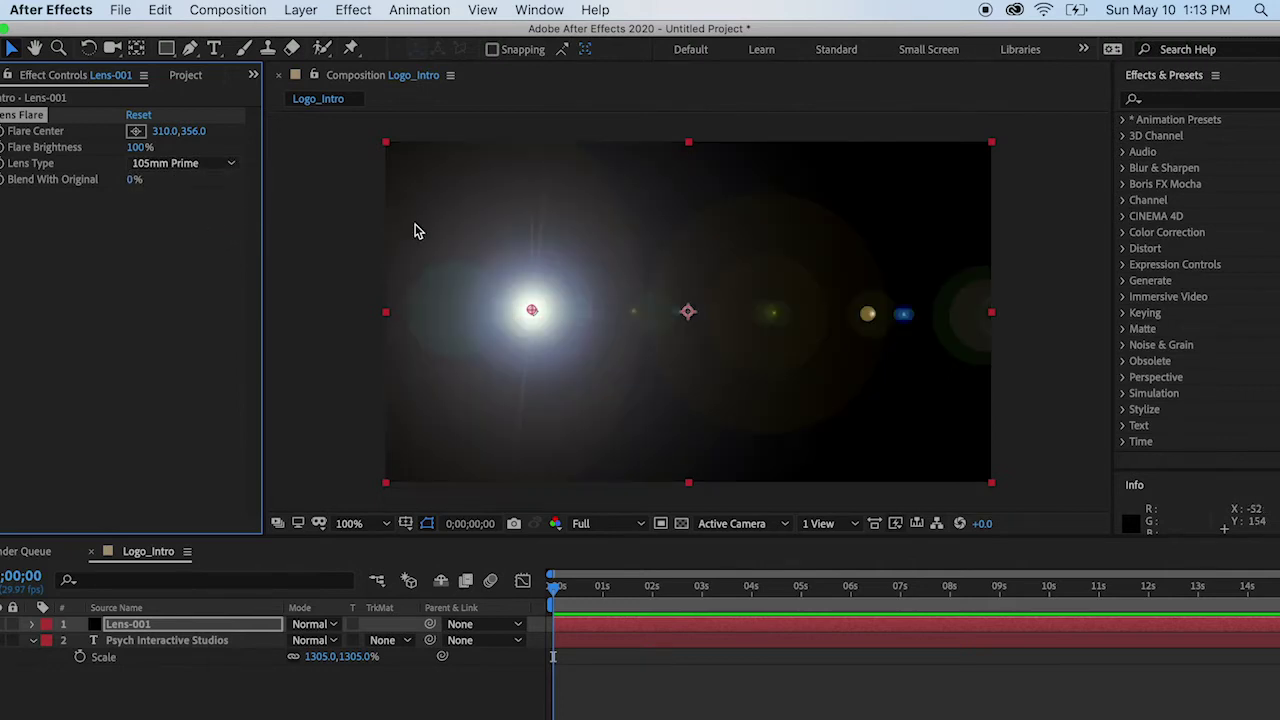
drag(531, 310, 567, 316)
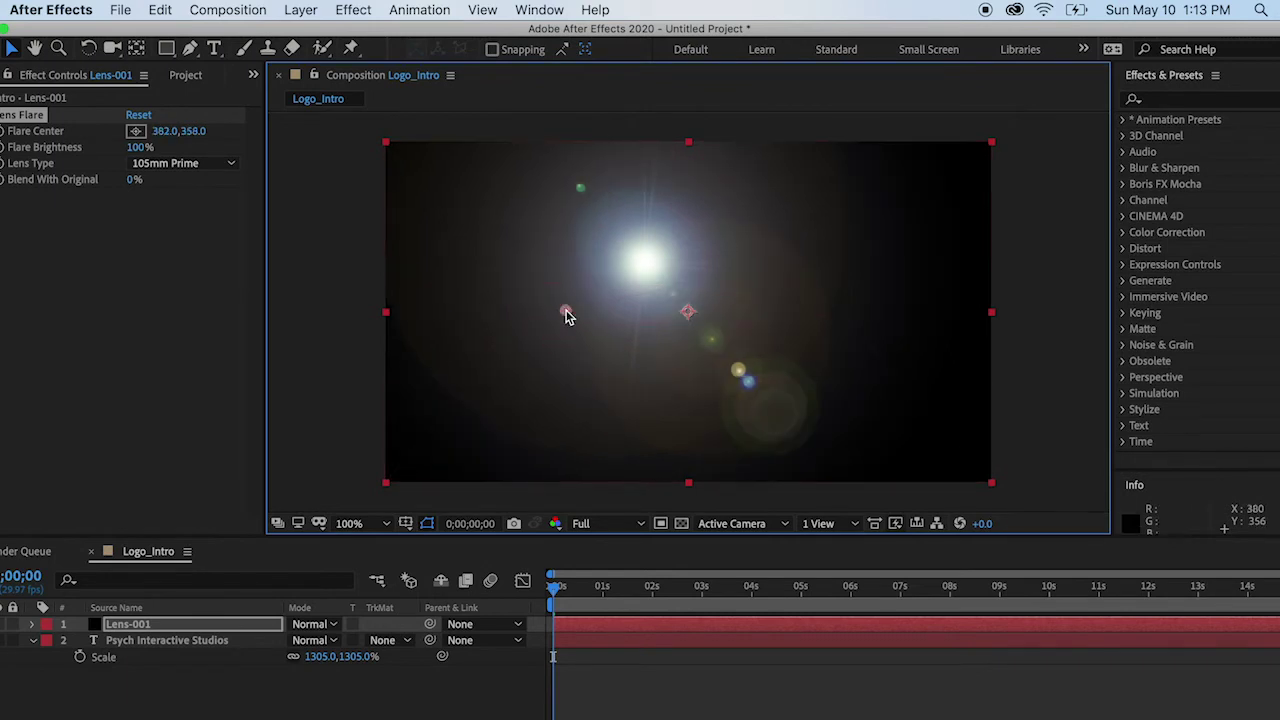
click(198, 165)
click(196, 184)
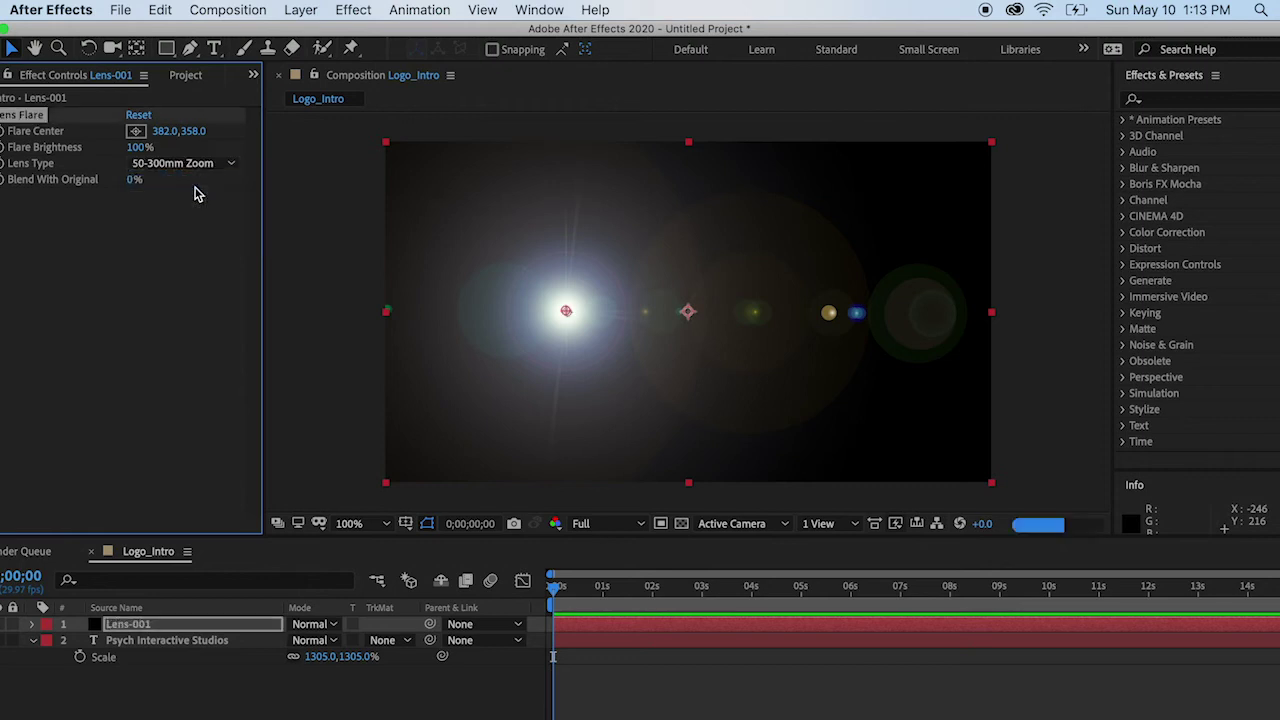
click(210, 166)
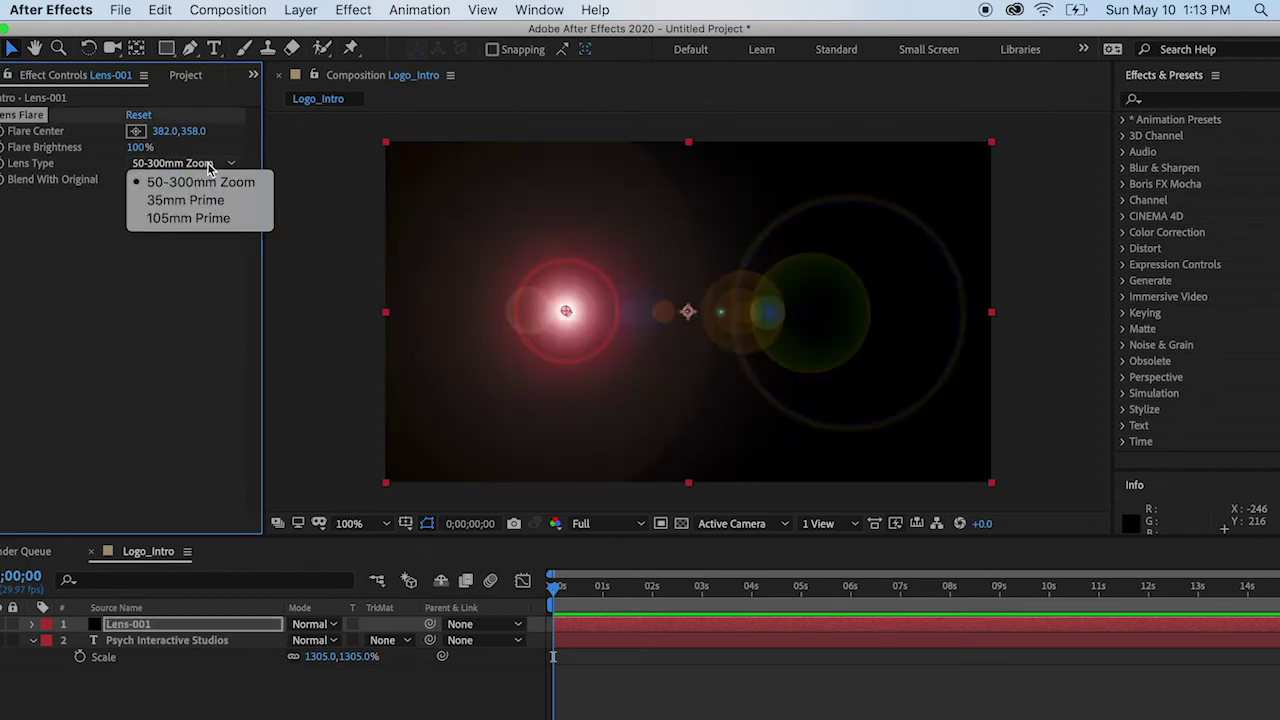
click(190, 216)
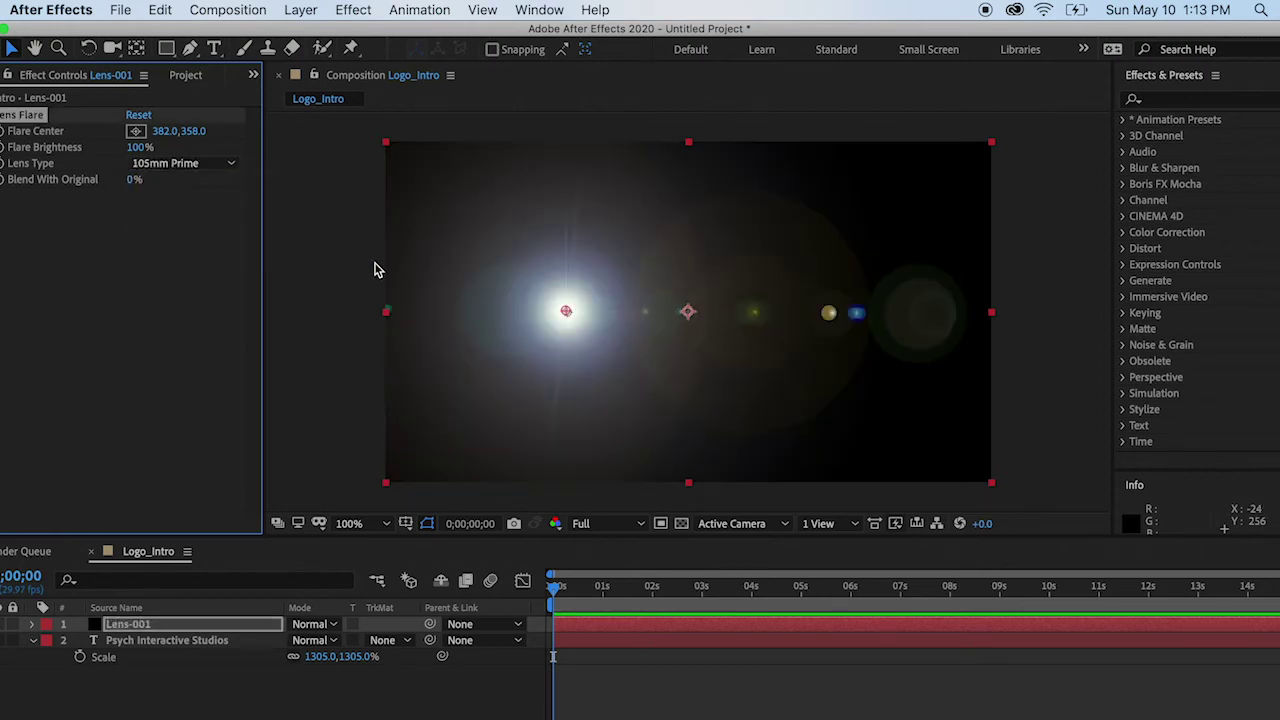
click(567, 311)
drag(567, 310, 563, 307)
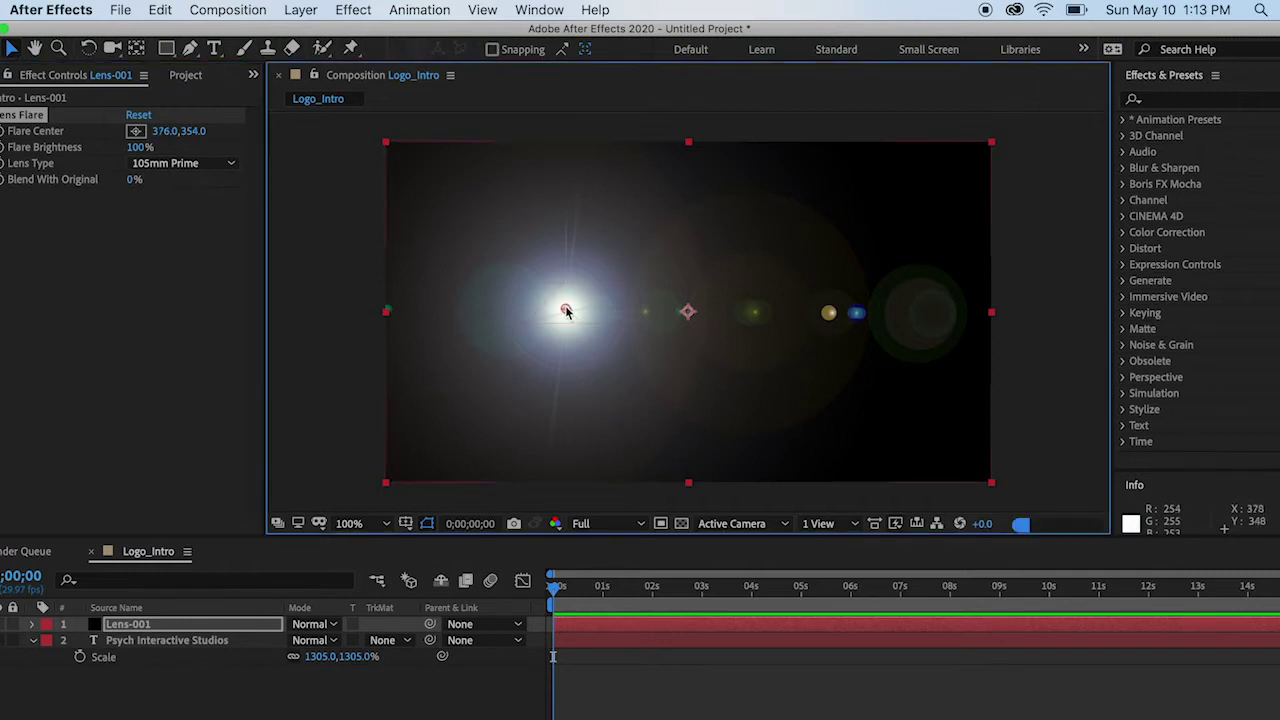
click(320, 704)
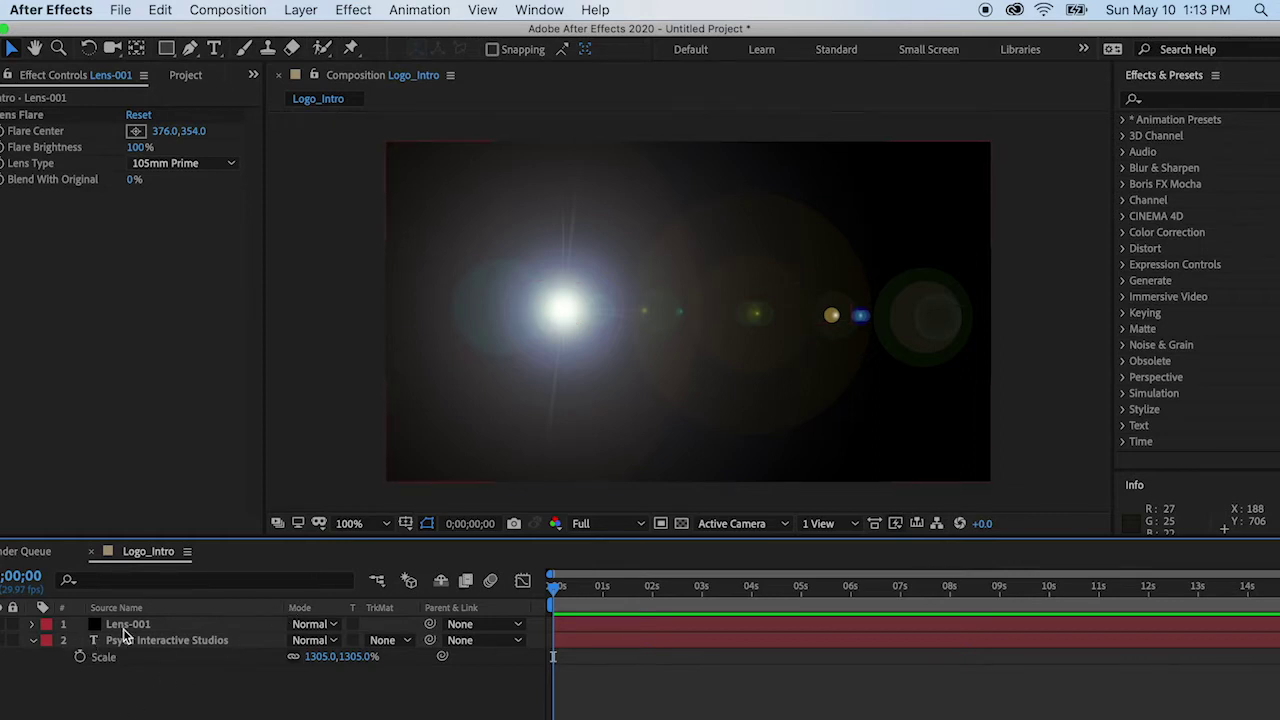
Switch Lens-001's blending mode from Normal to Add so the title shows through
click(210, 623)
click(322, 624)
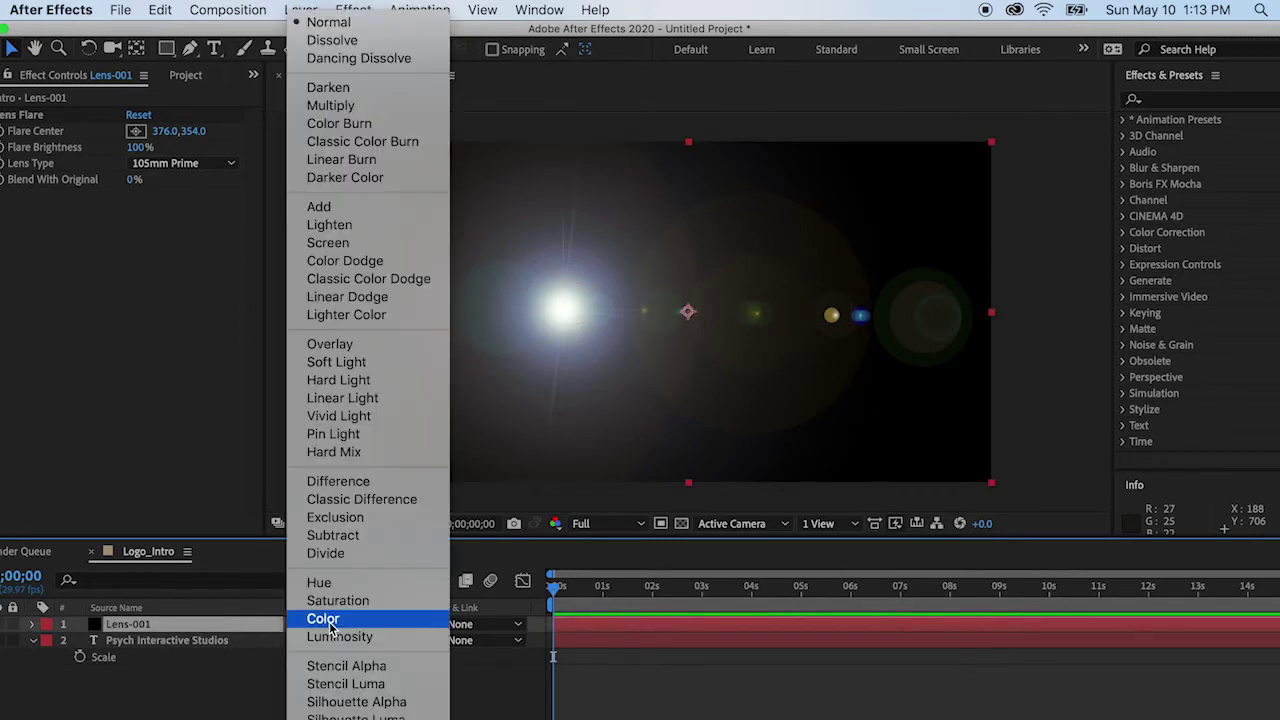
click(386, 206)
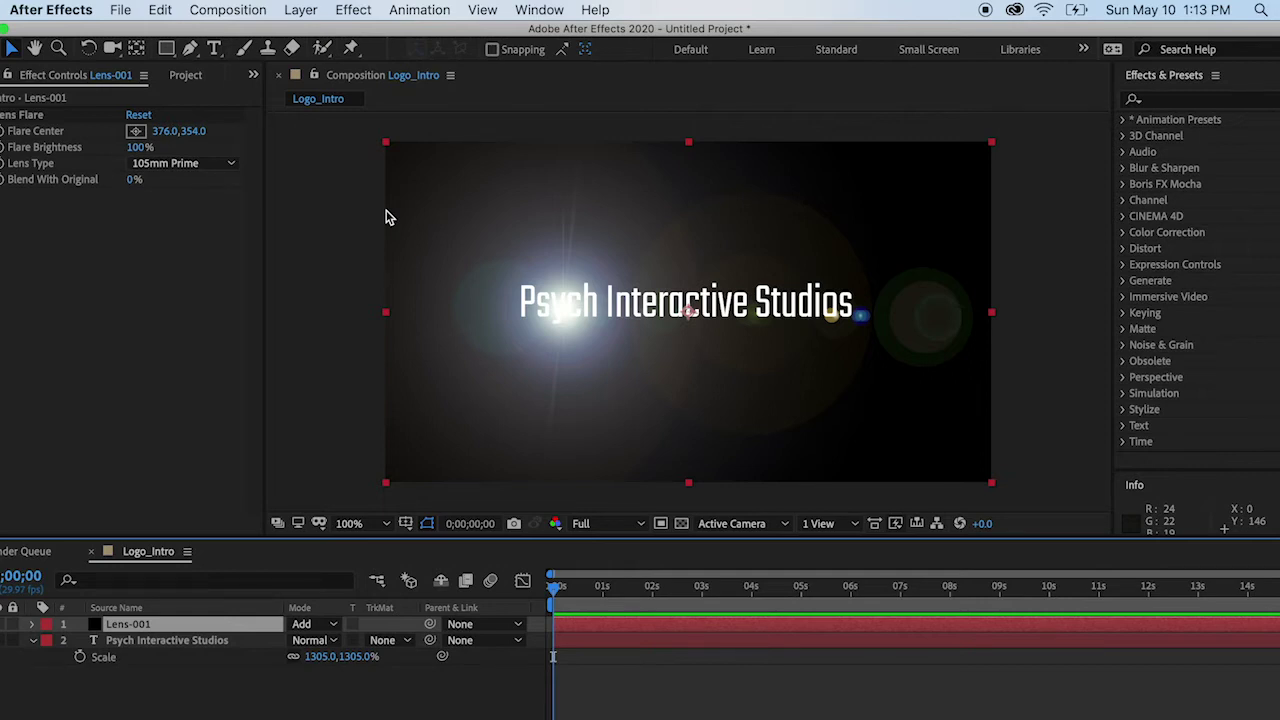
click(165, 641)
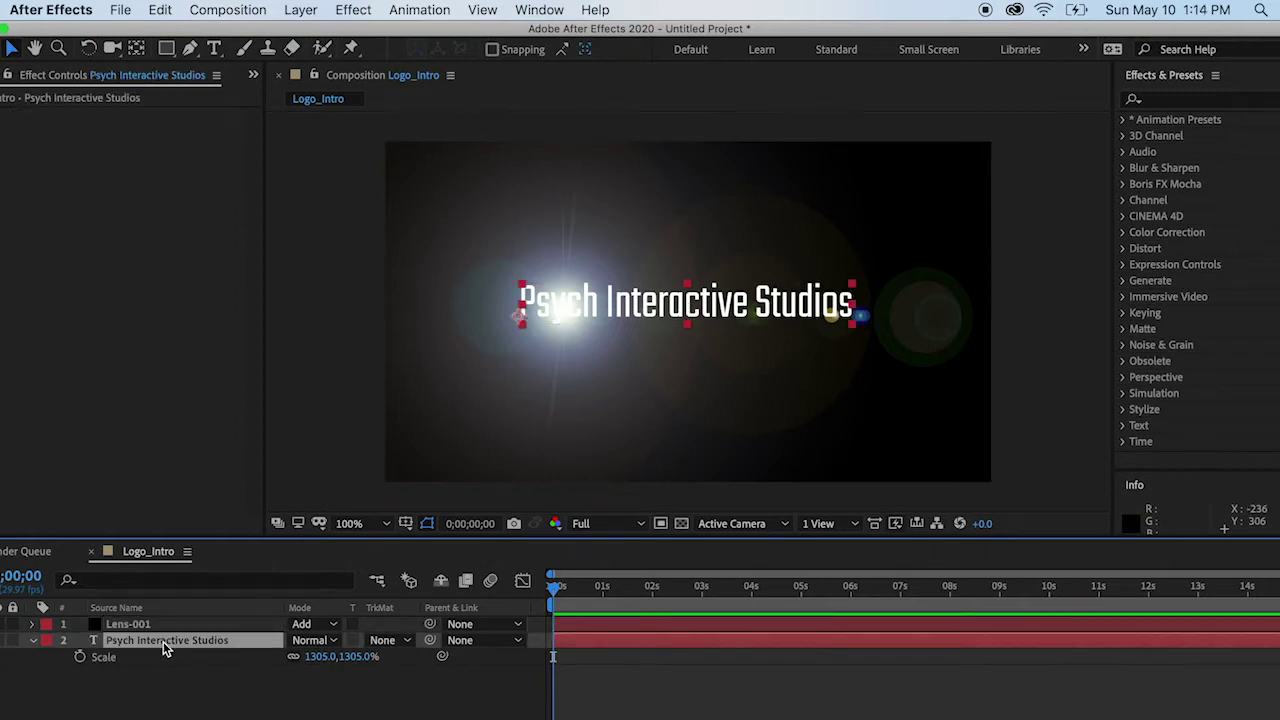
click(136, 623)
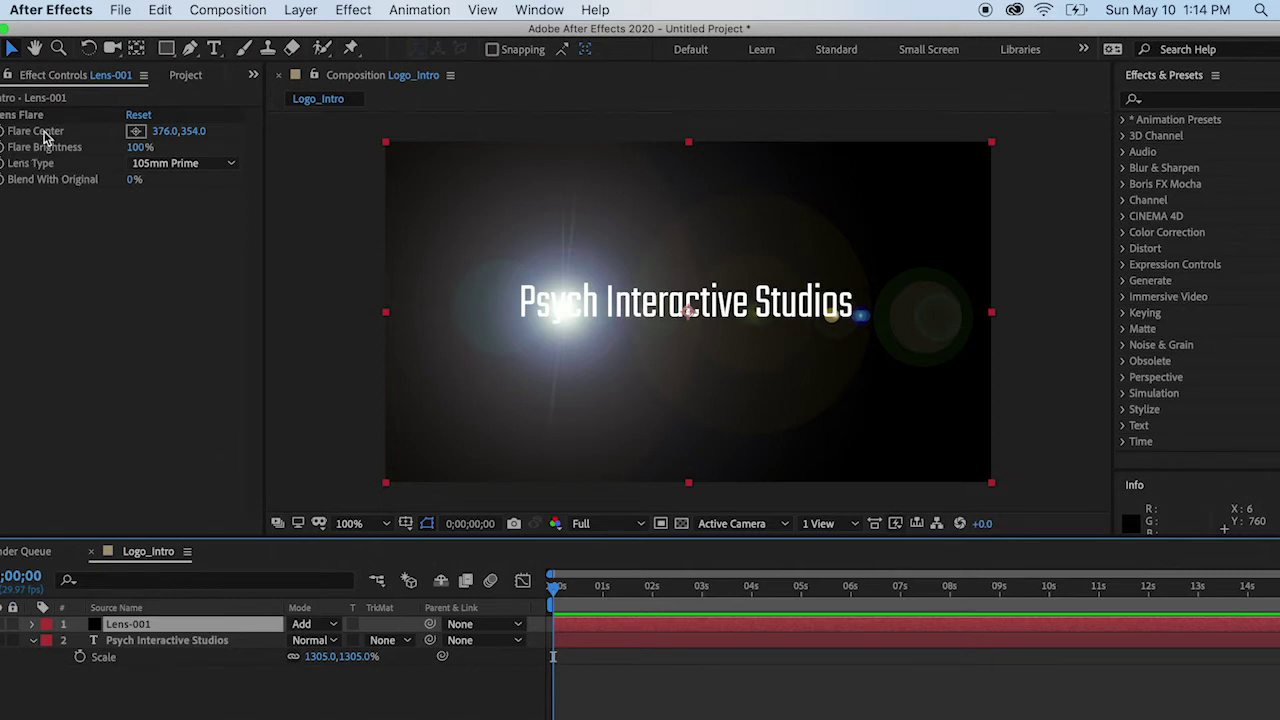
Try new Flare Center values such as x 189, then undo the changes
click(162, 131)
text(189)
key(Return)
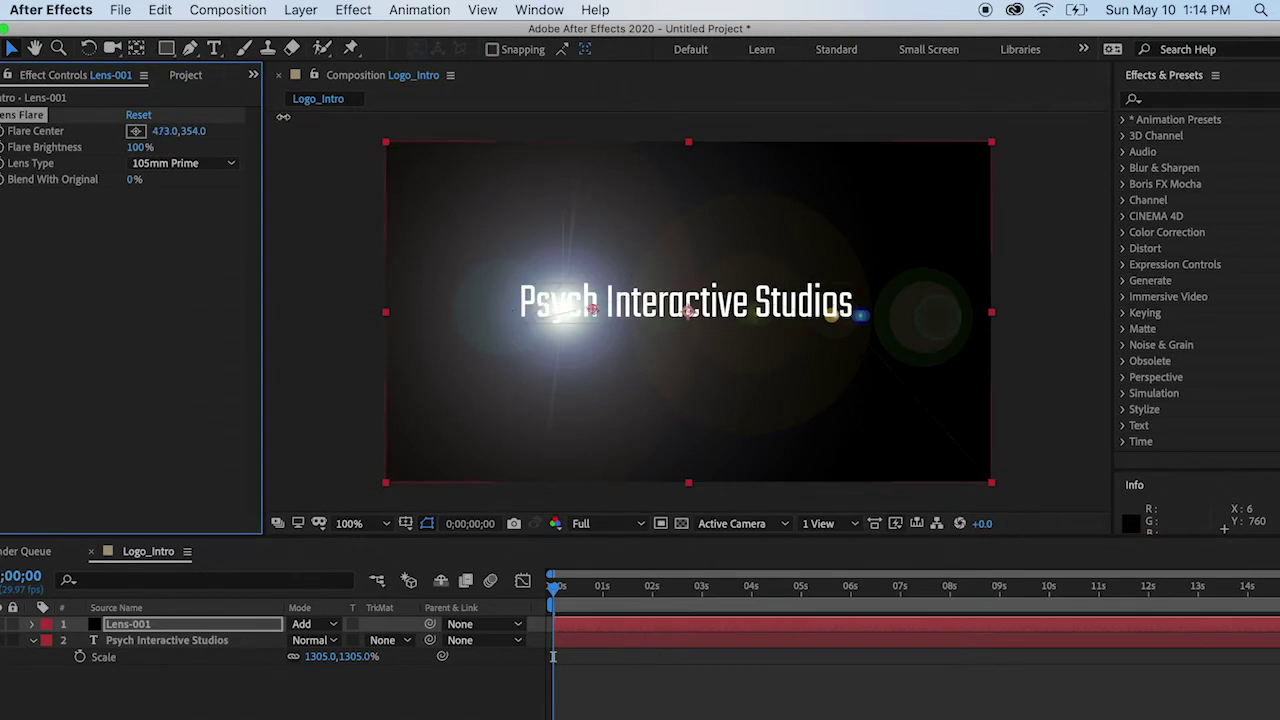
mouse_move(162, 131)
mouse_down()
mouse_move(140, 132)
mouse_move(182, 137)
mouse_up()
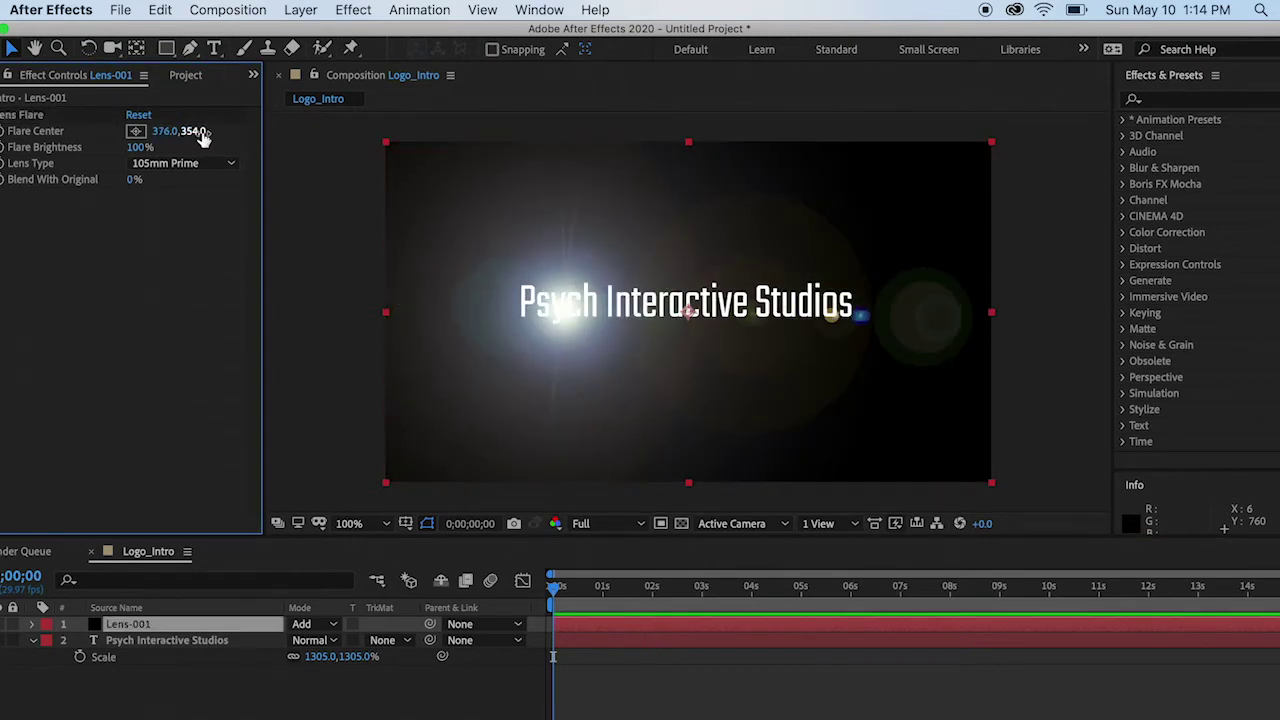
drag(196, 131, 124, 135)
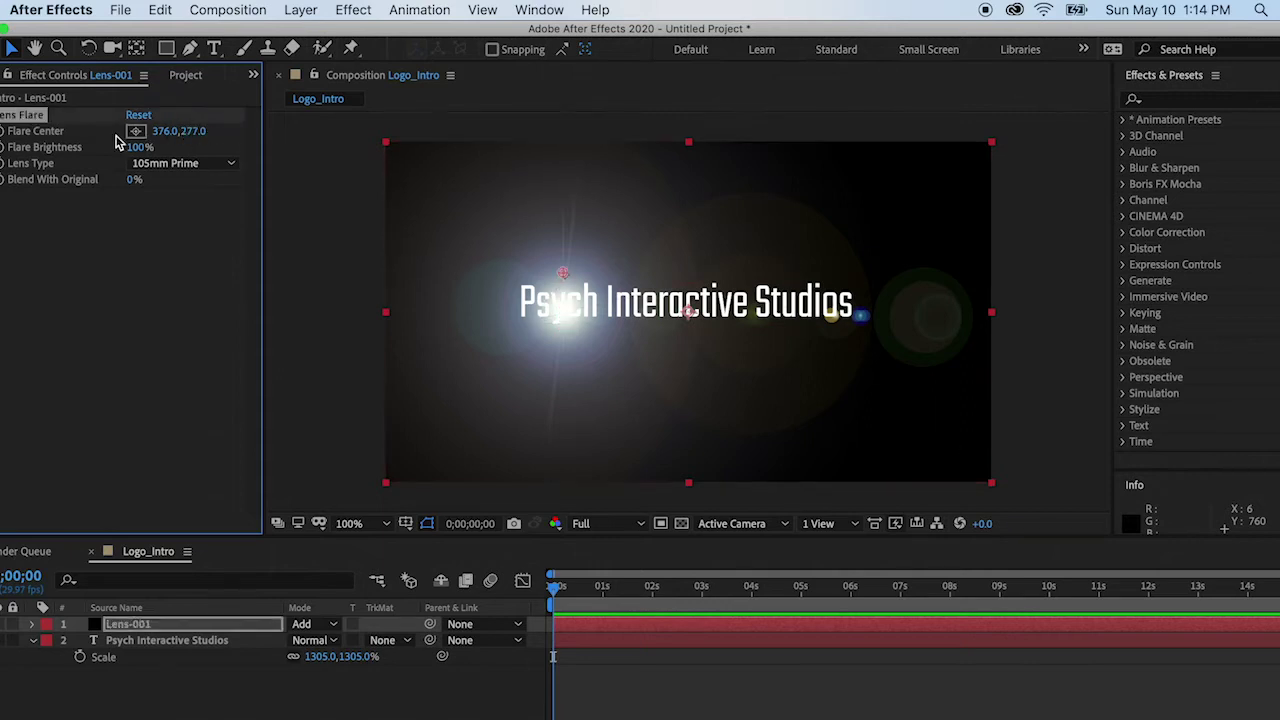
key(super+z)
key(super+z)
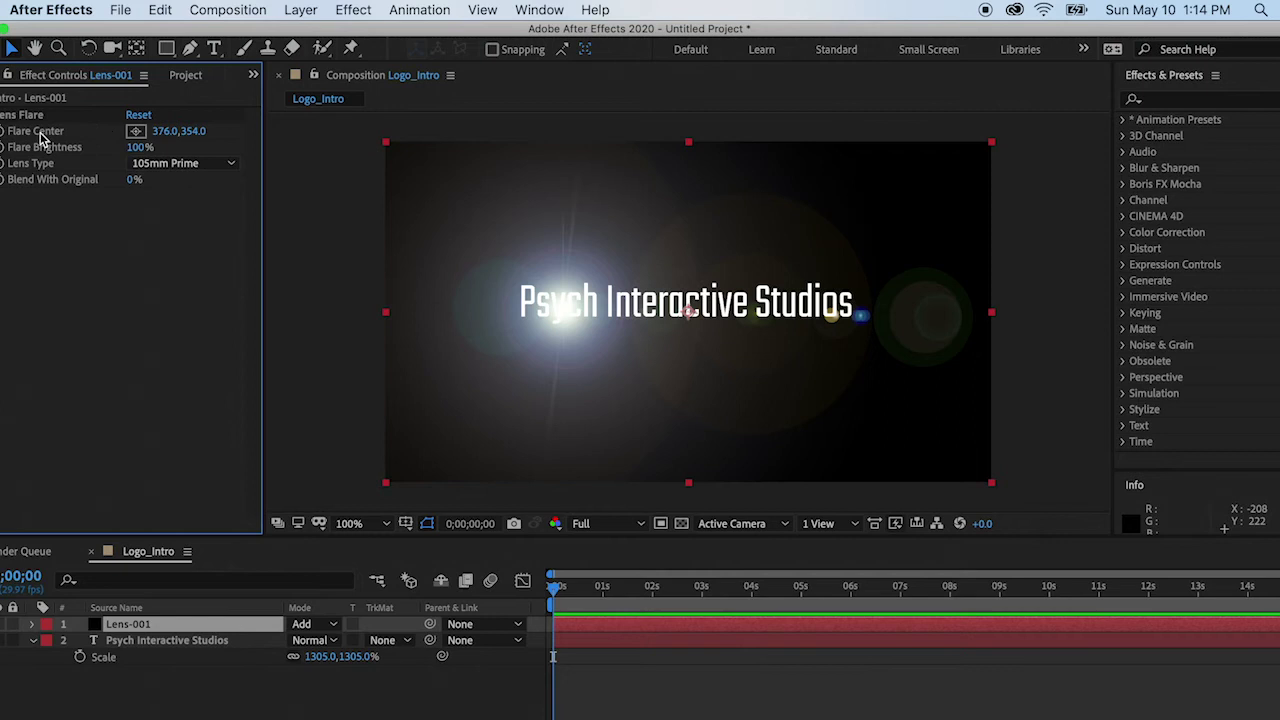
drag(164, 136, 170, 135)
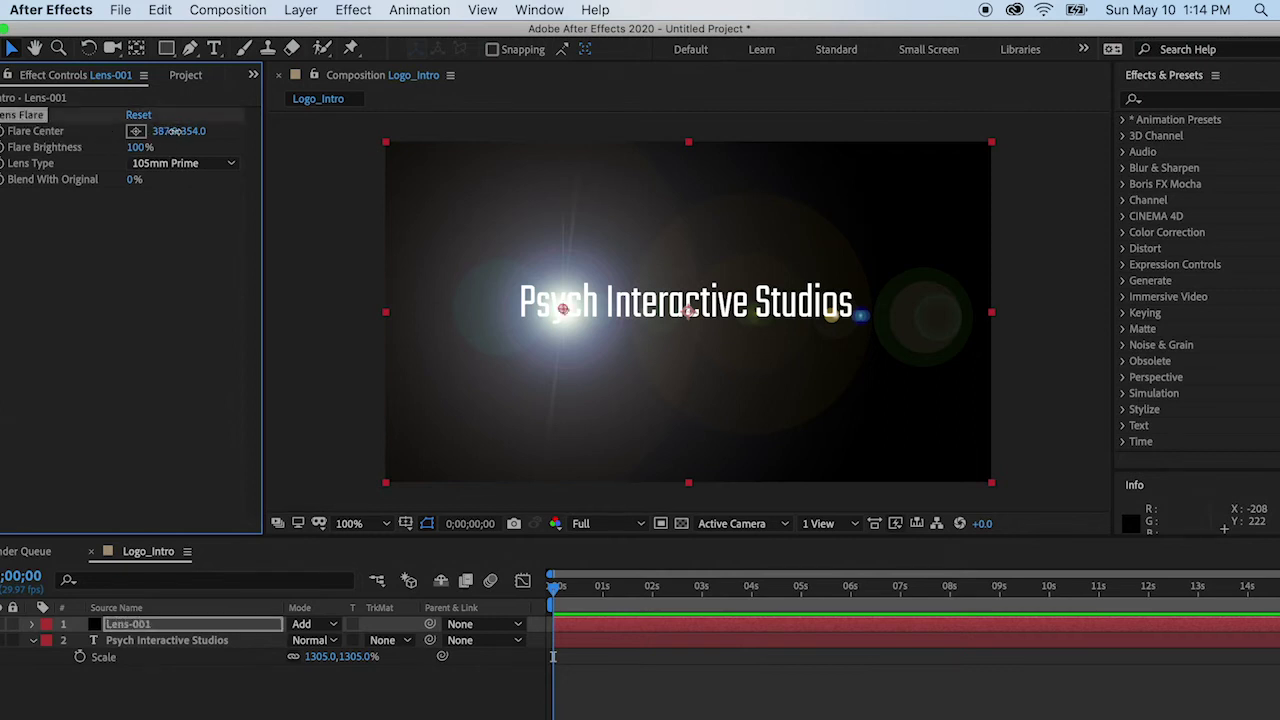
Put the flare centre at 240,336 at 0s, then 1024,344 at 2 seconds
click(138, 136)
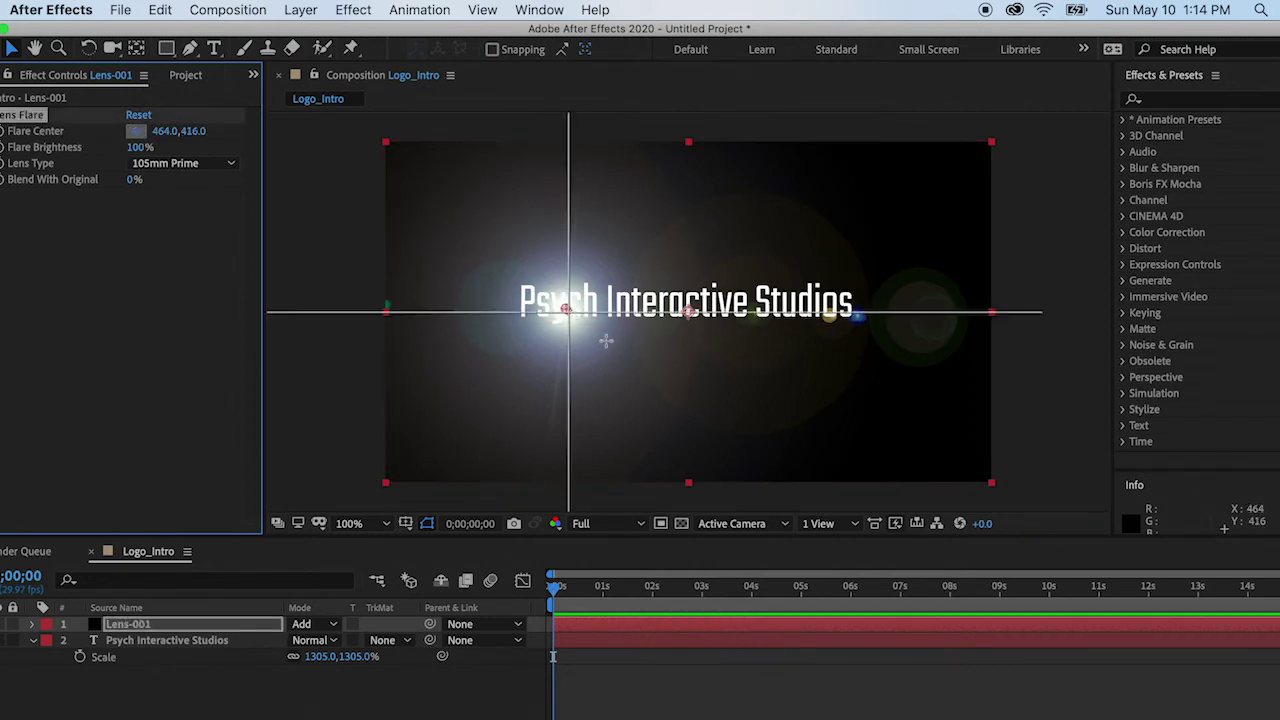
click(566, 311)
drag(566, 311, 499, 307)
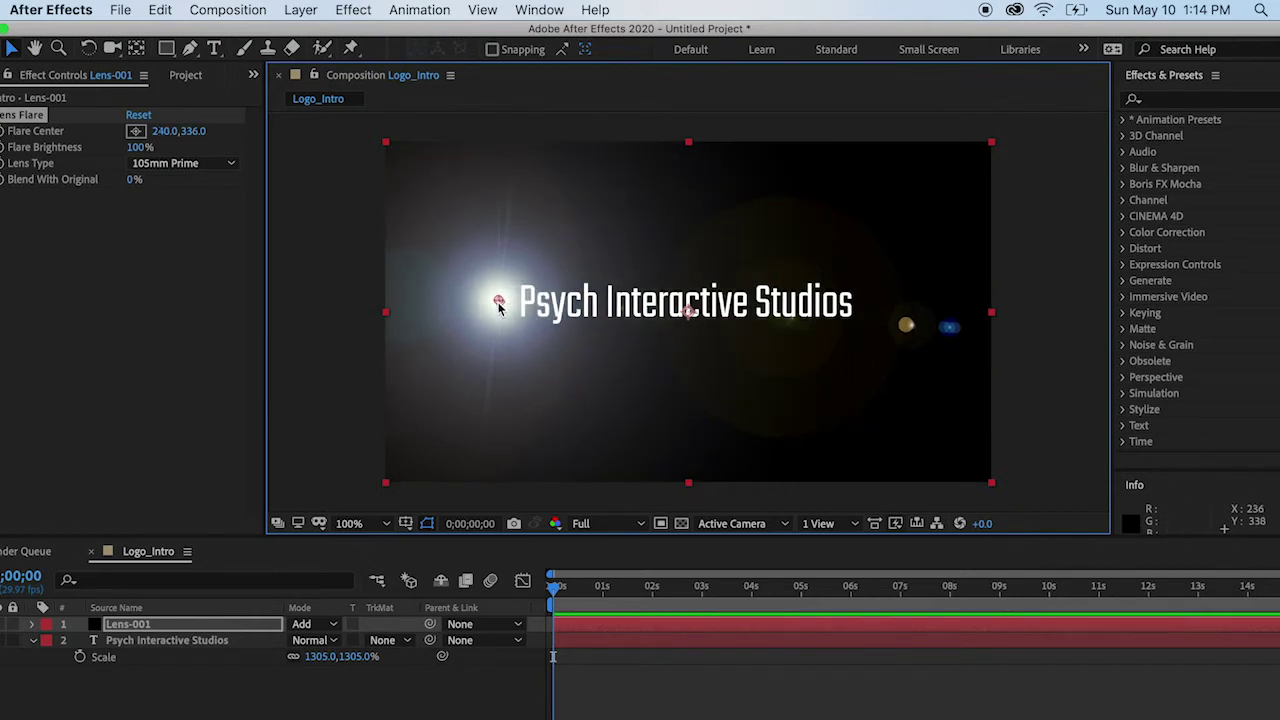
click(3, 139)
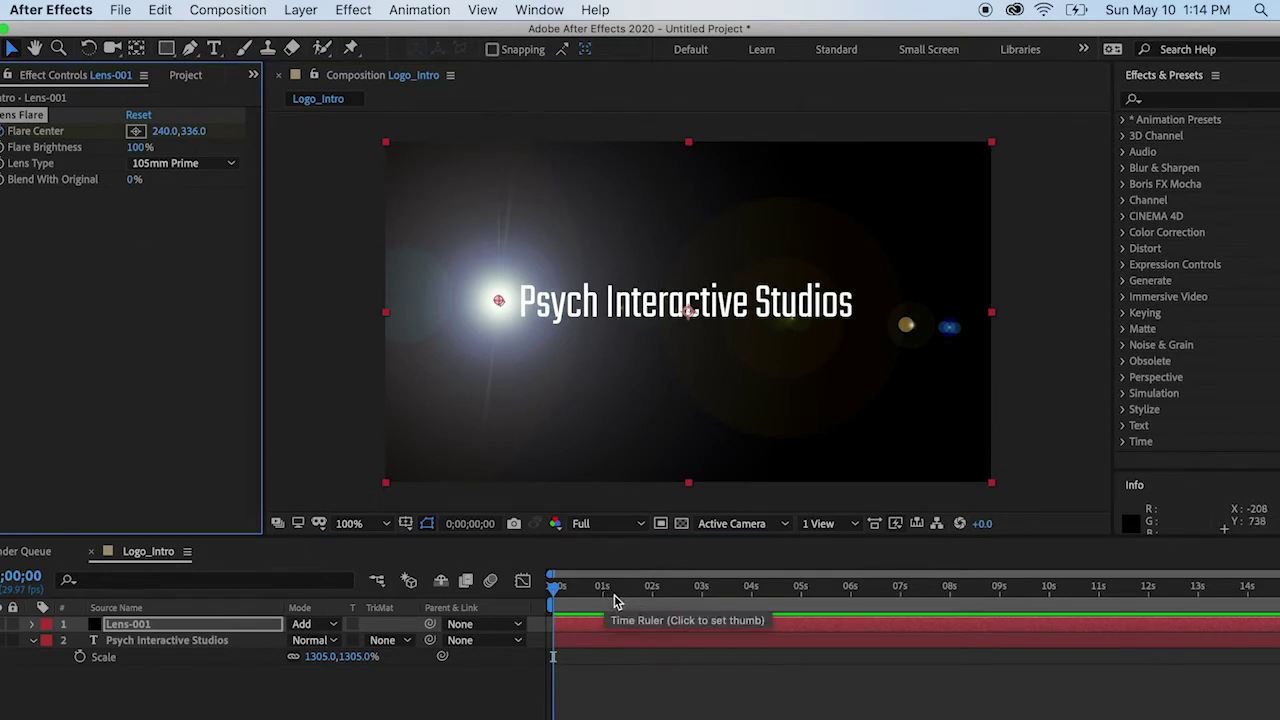
click(652, 598)
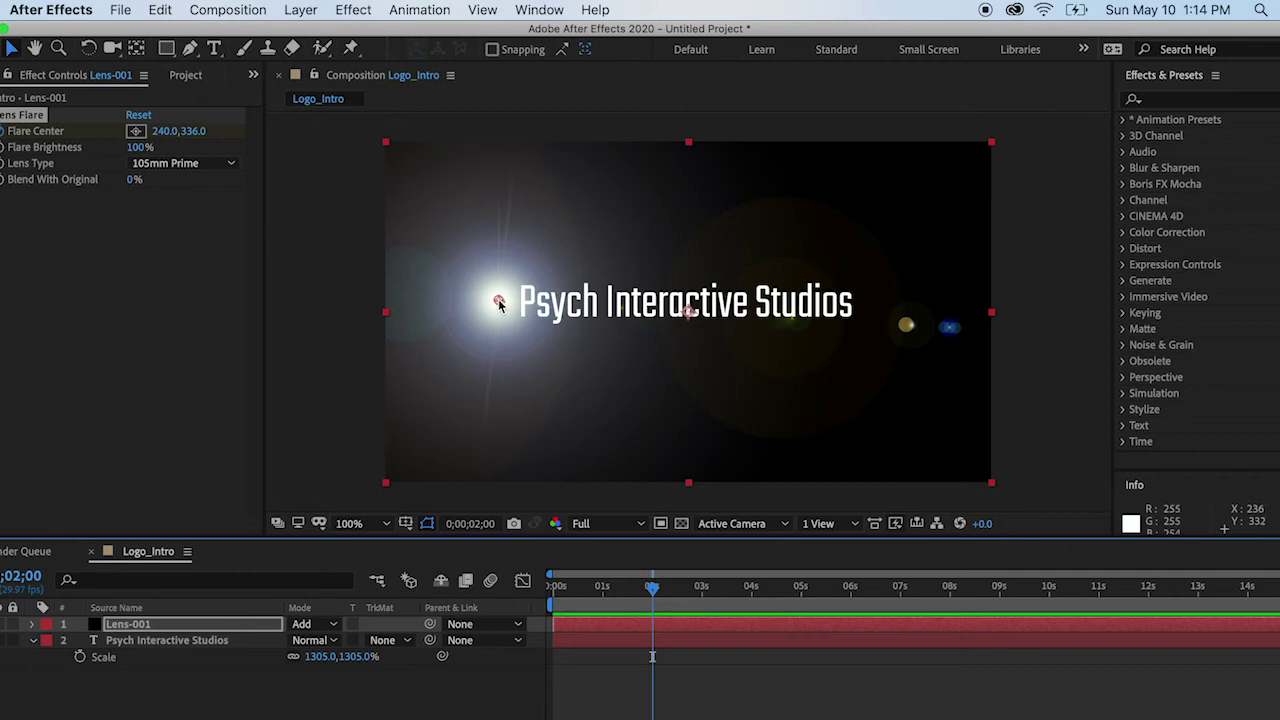
drag(499, 304, 870, 308)
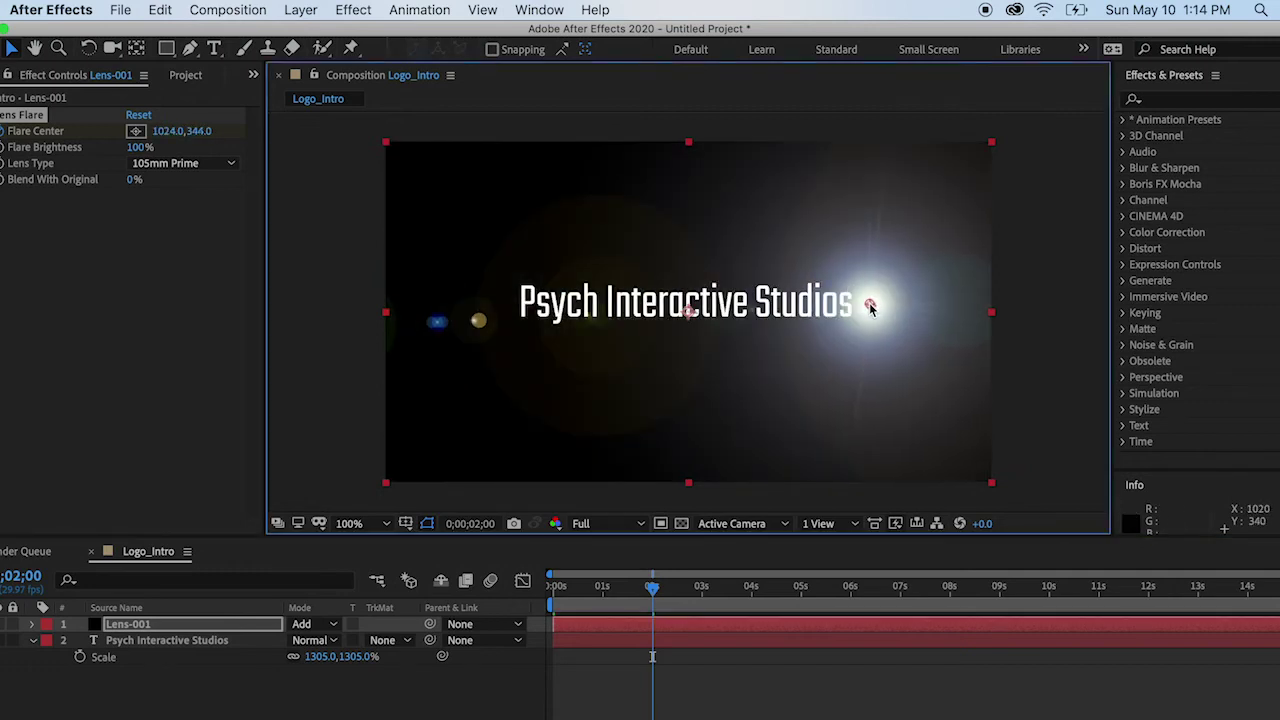
Preview the flare sweep from the start of the composition
drag(624, 597, 523, 588)
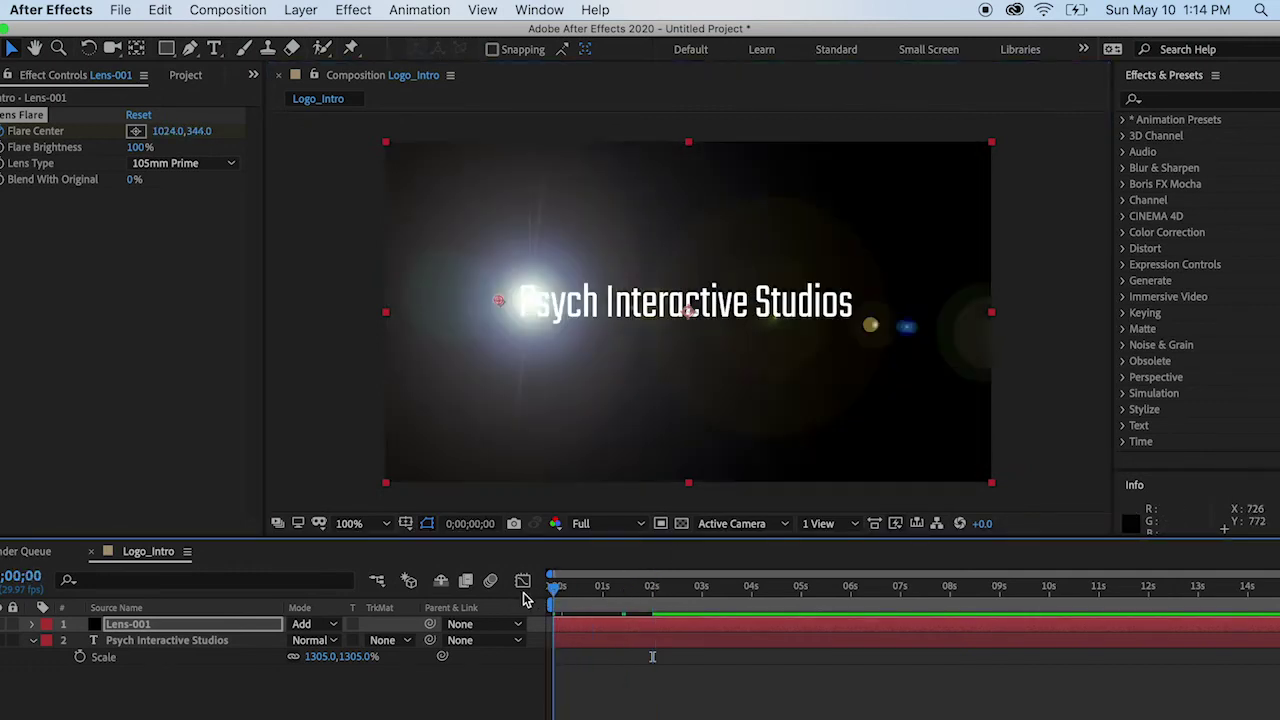
key(space)
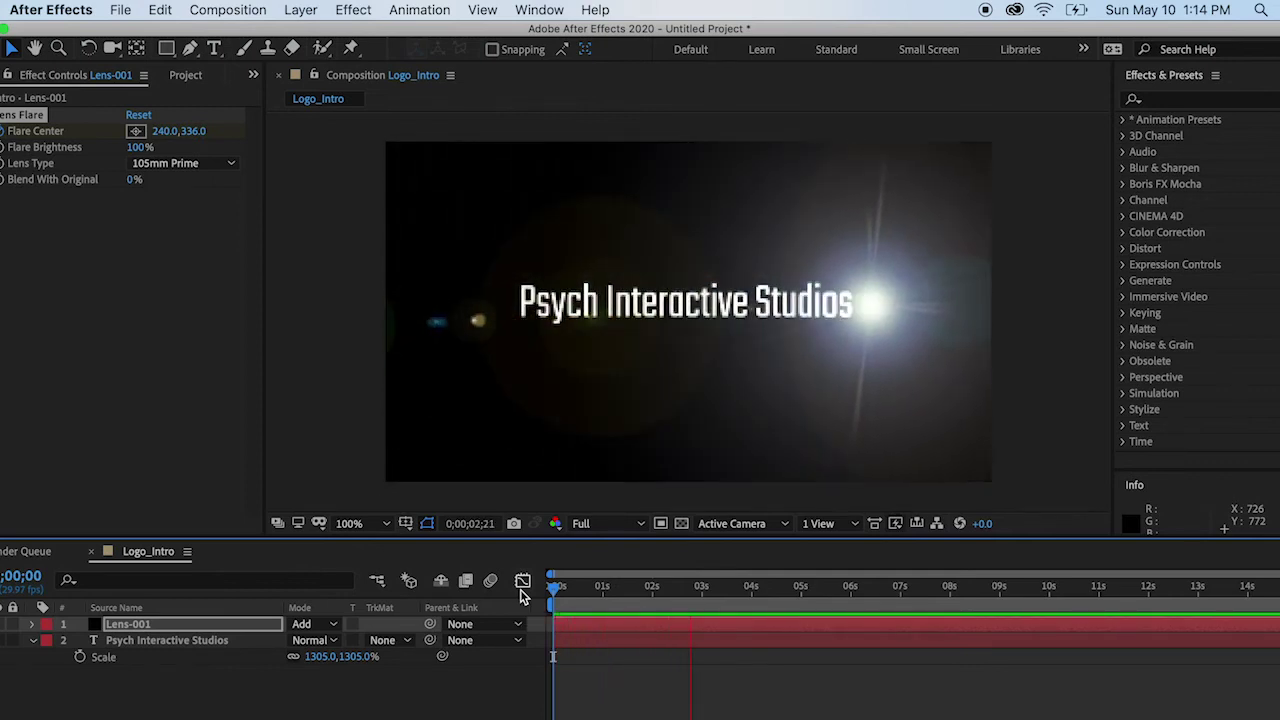
key(space)
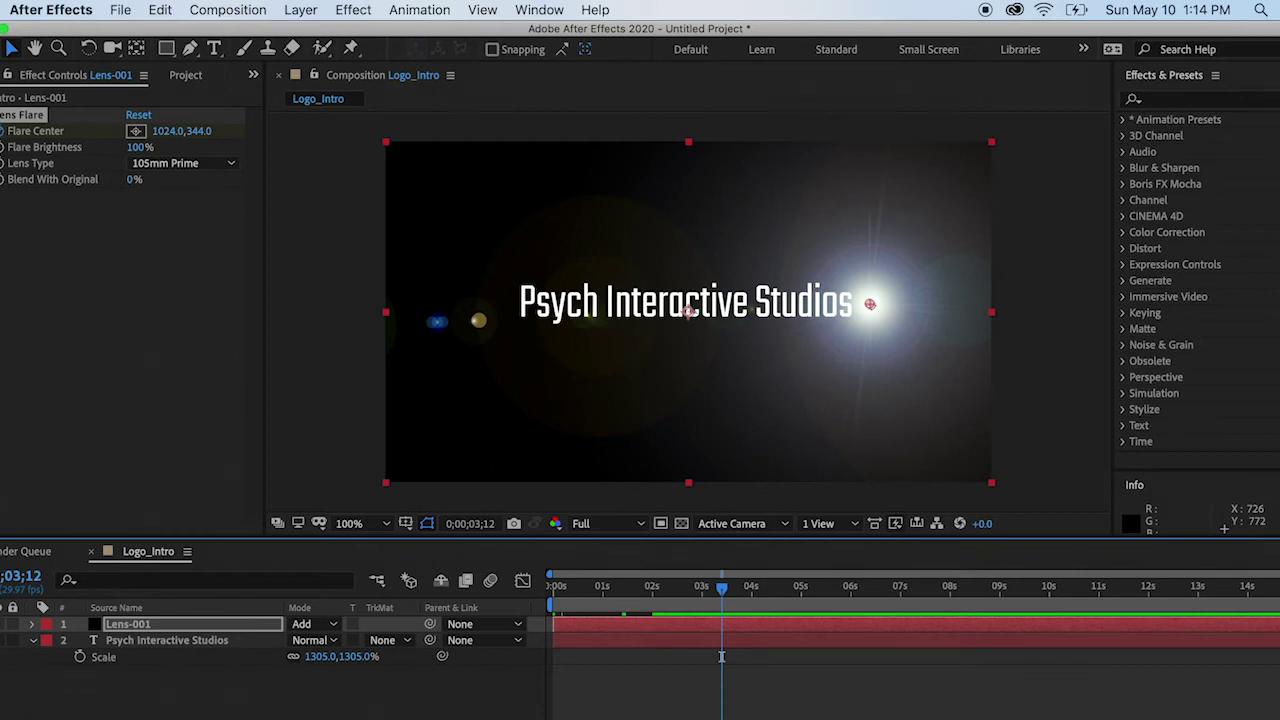
Shorten the work area and trim Logo_Intro to it, about 7 seconds
drag(1276, 605, 906, 603)
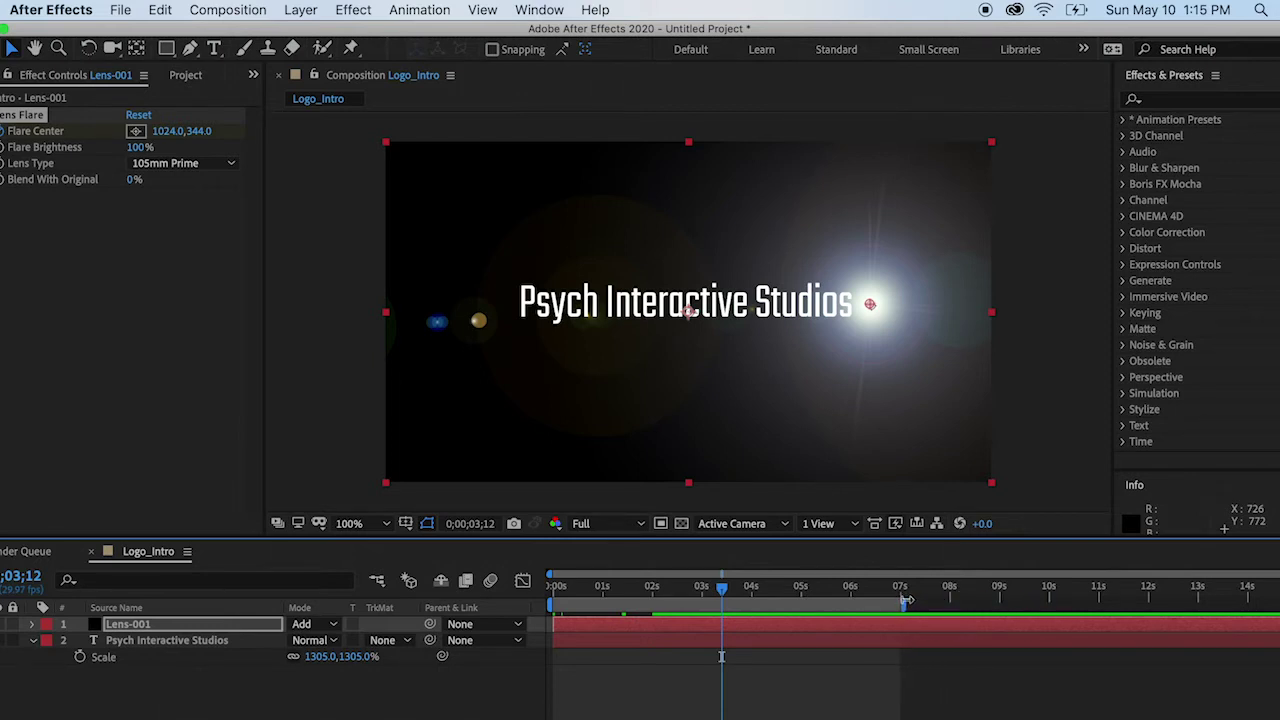
right_click(890, 605)
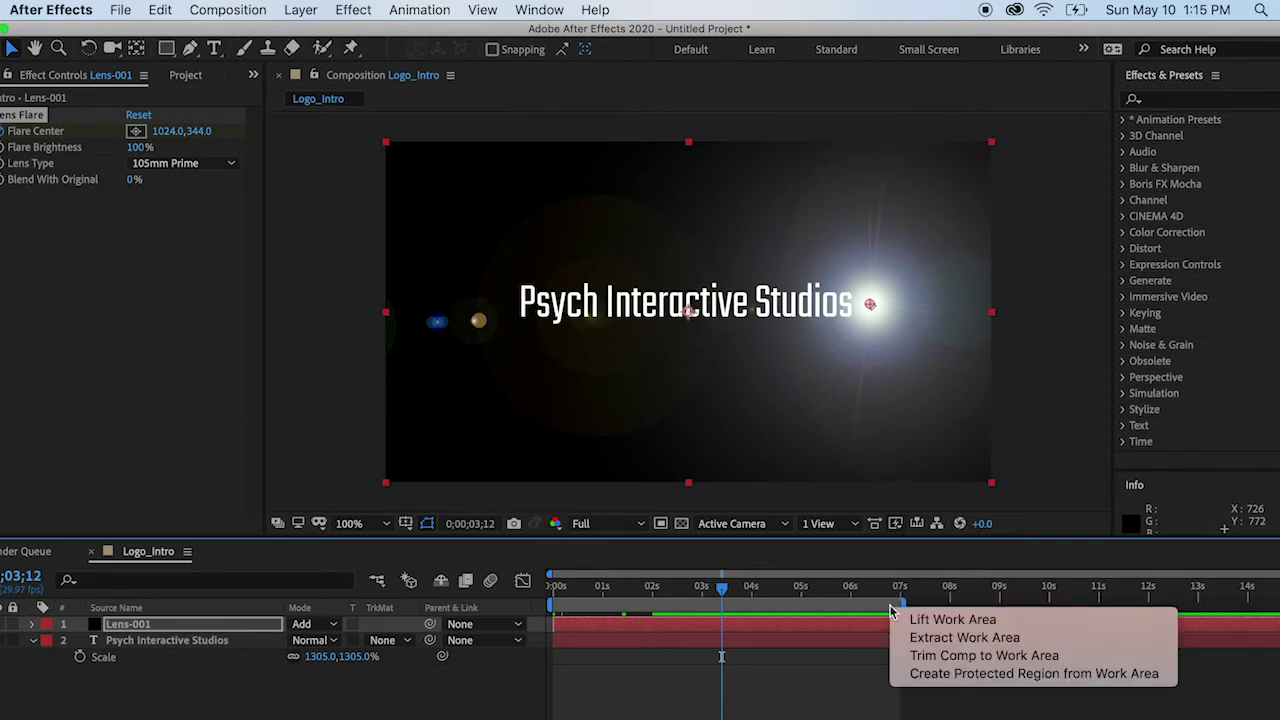
click(970, 660)
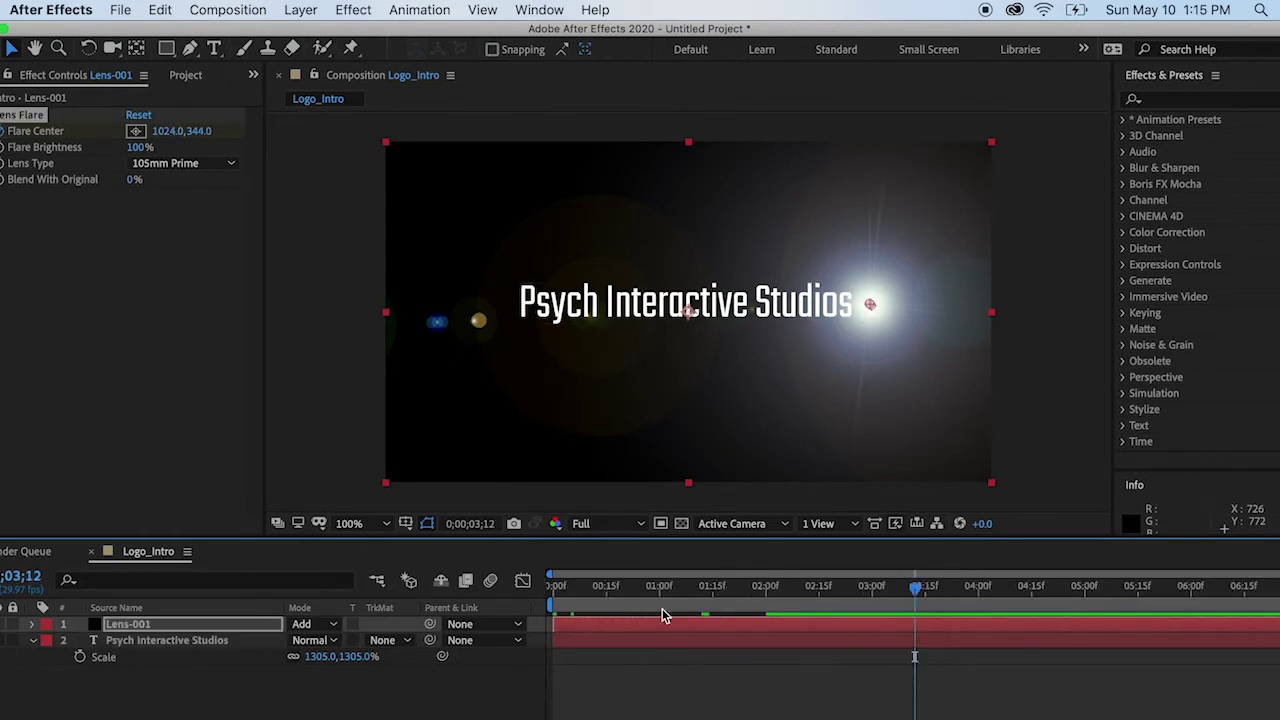
drag(580, 588, 514, 590)
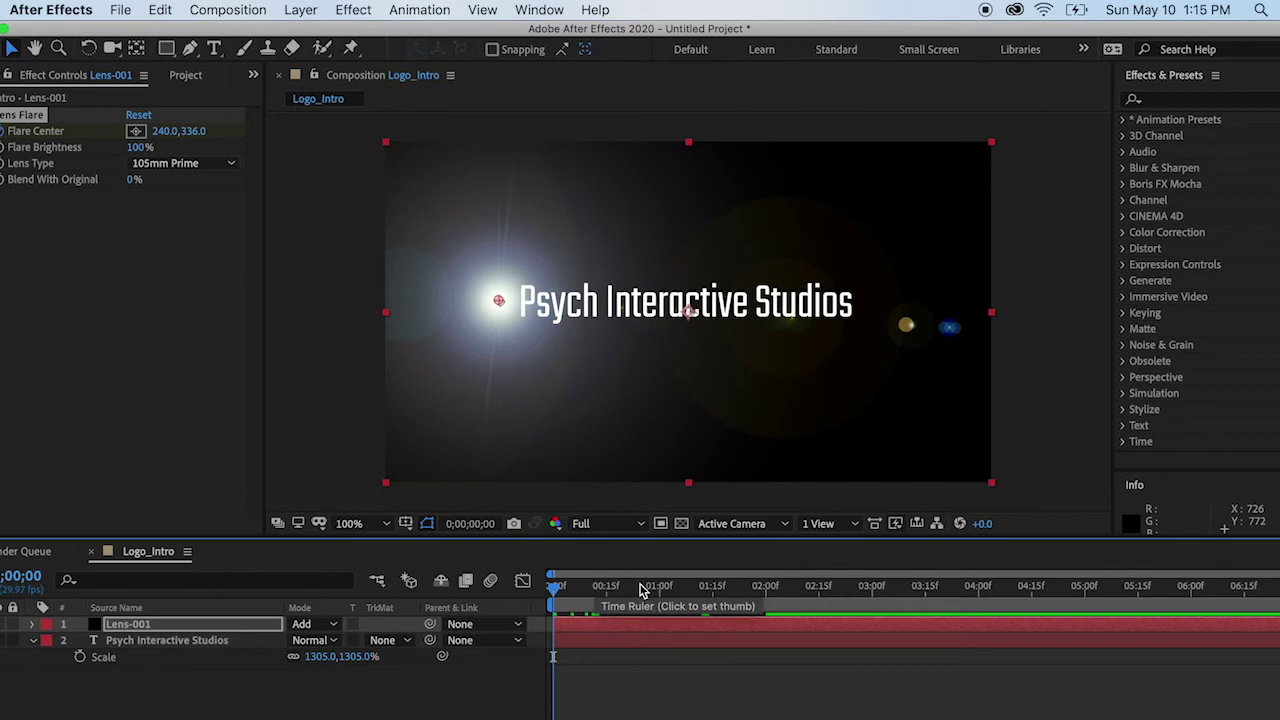
Preview the intro, reveal Lens-001's Flare Center keyframes with U, and replay the sweep
key(space)
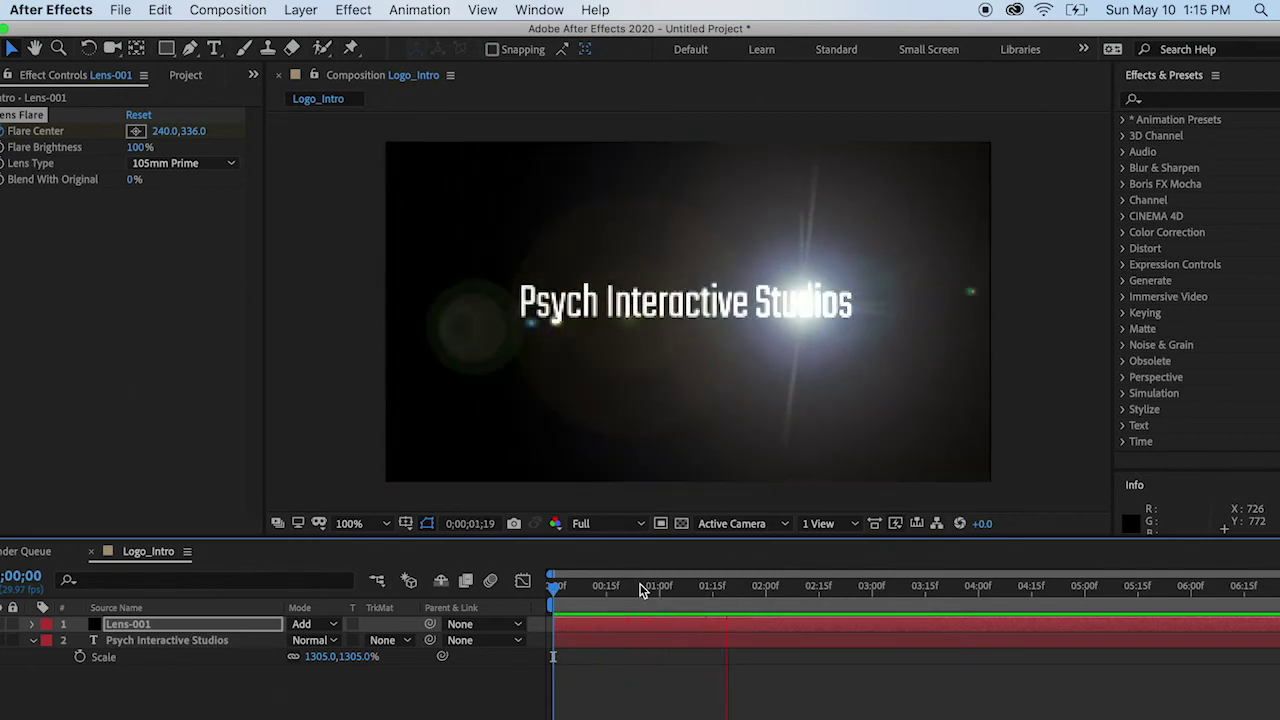
click(177, 629)
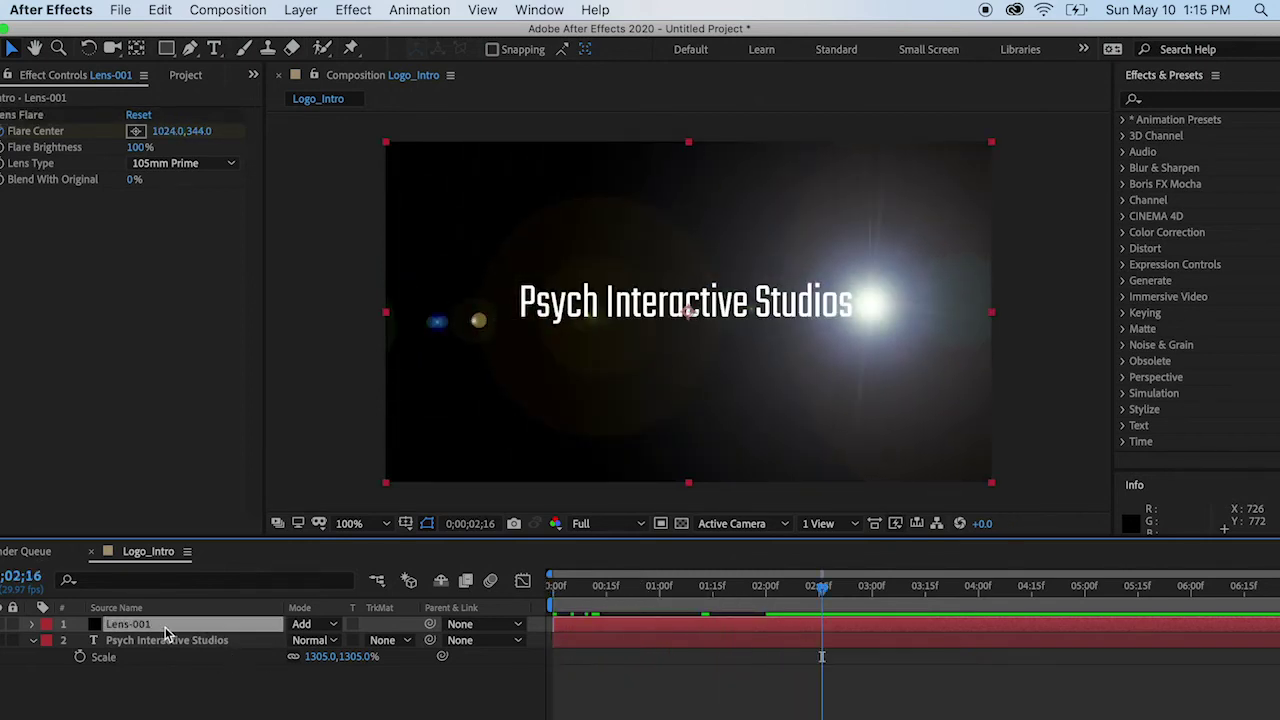
key(u)
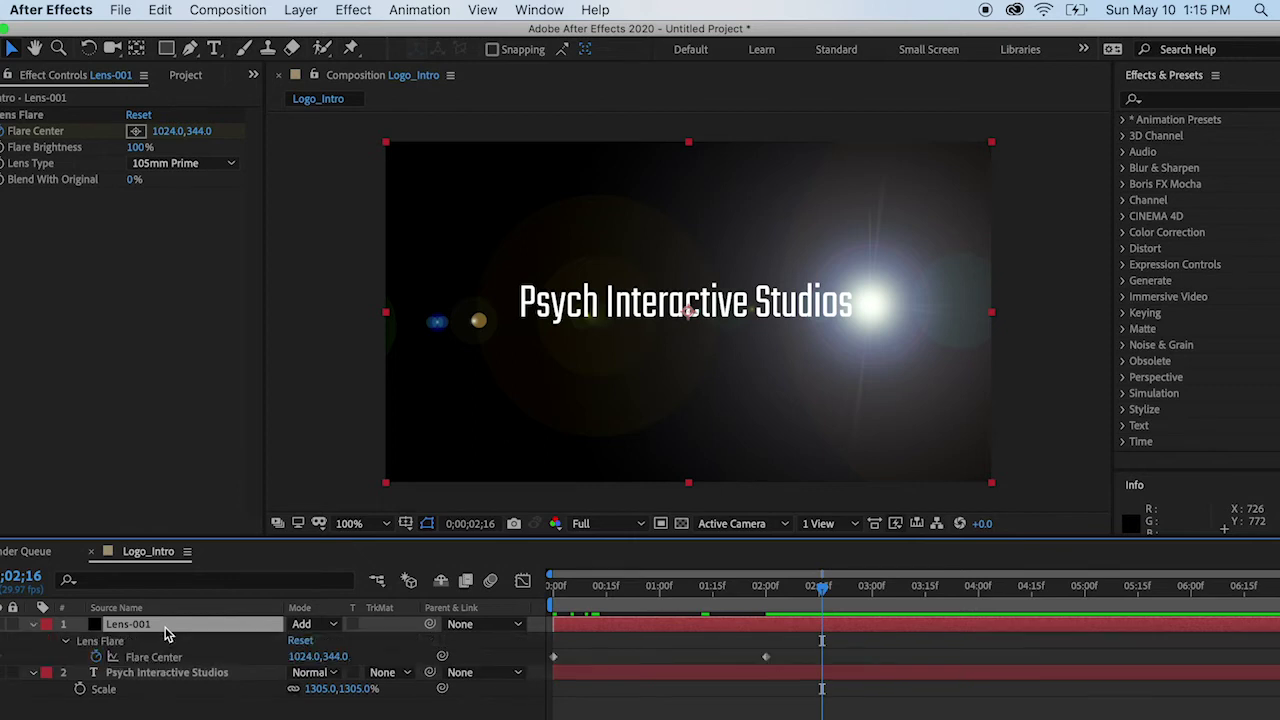
drag(710, 592, 515, 592)
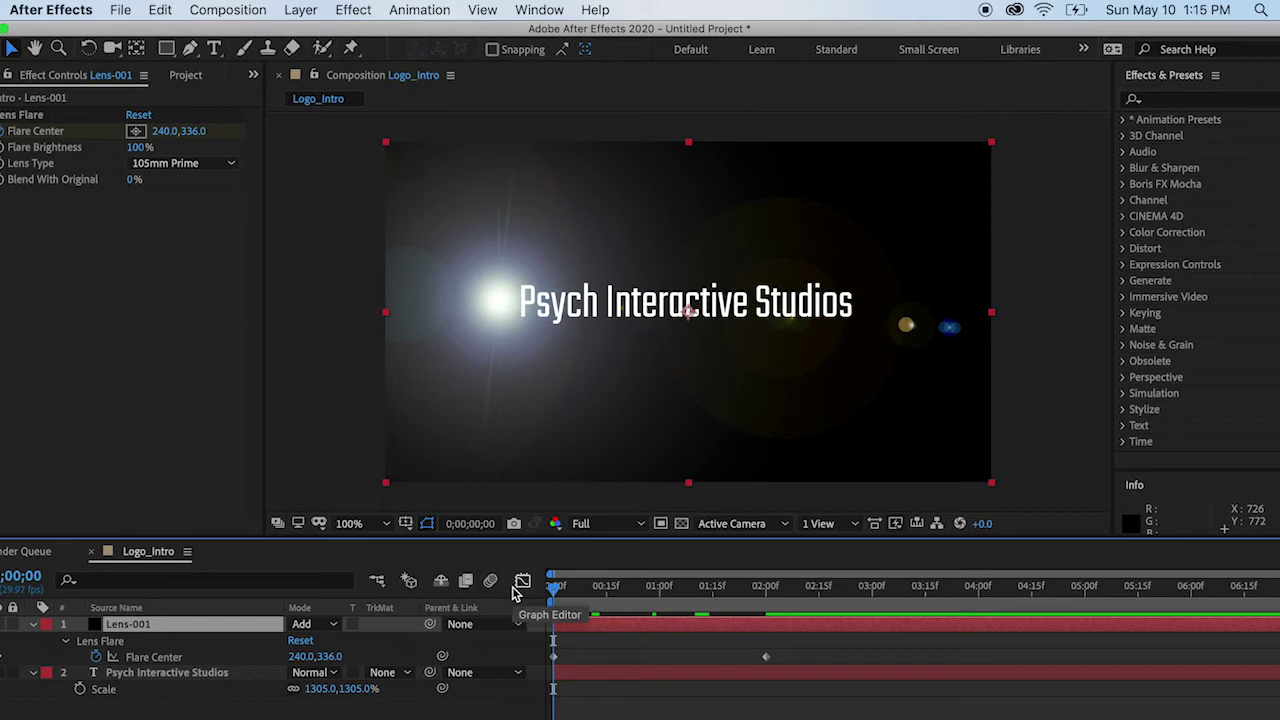
key(space)
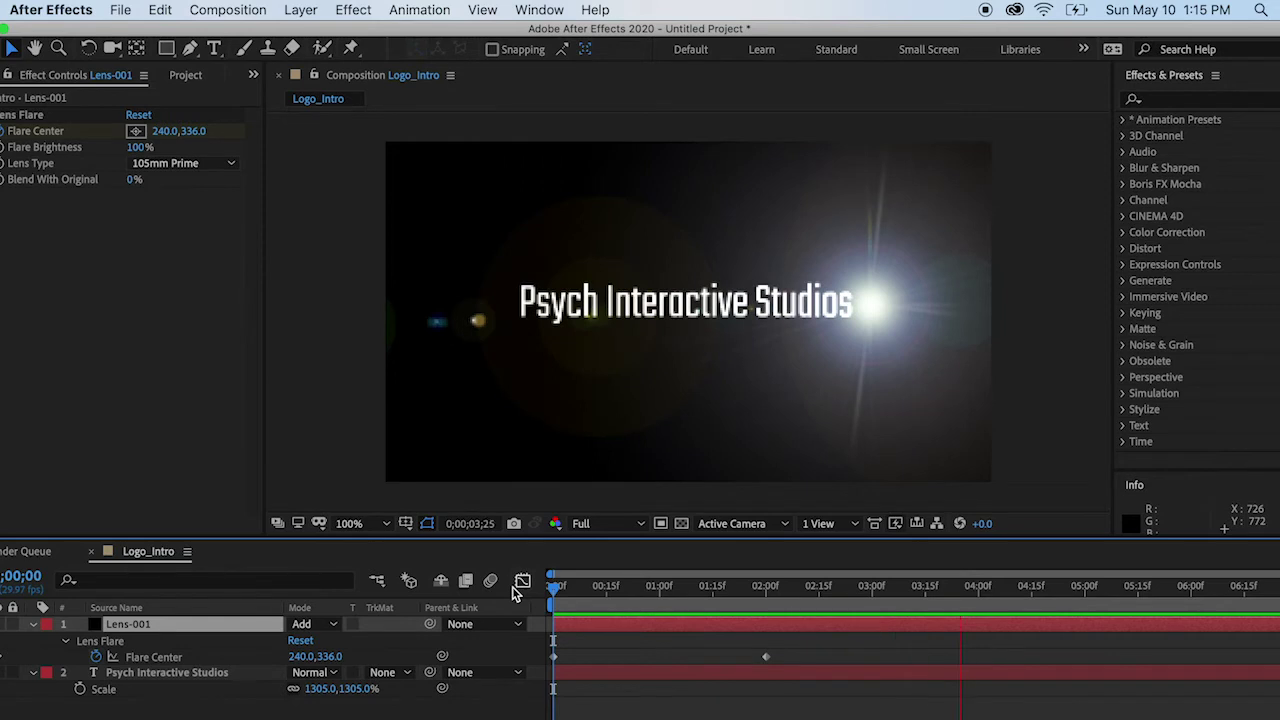
key(space)
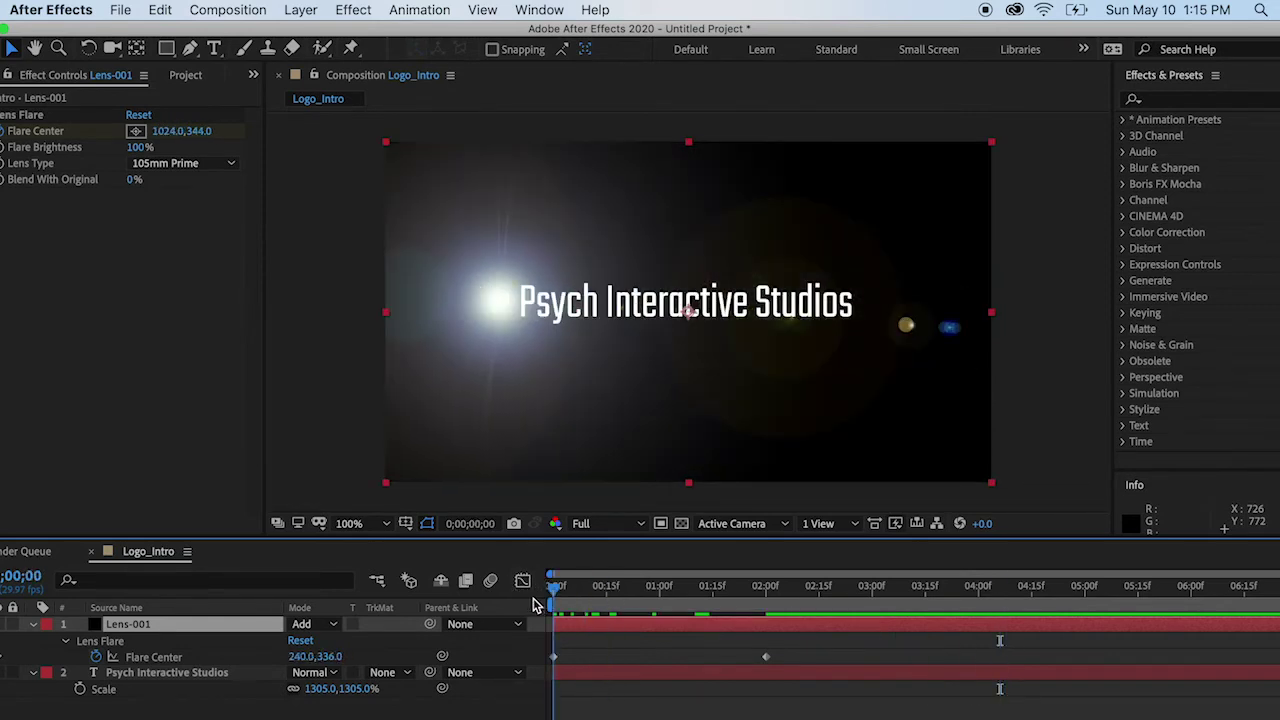
mouse_move(535, 605)
mouse_down()
mouse_move(686, 602)
mouse_move(517, 602)
mouse_up()
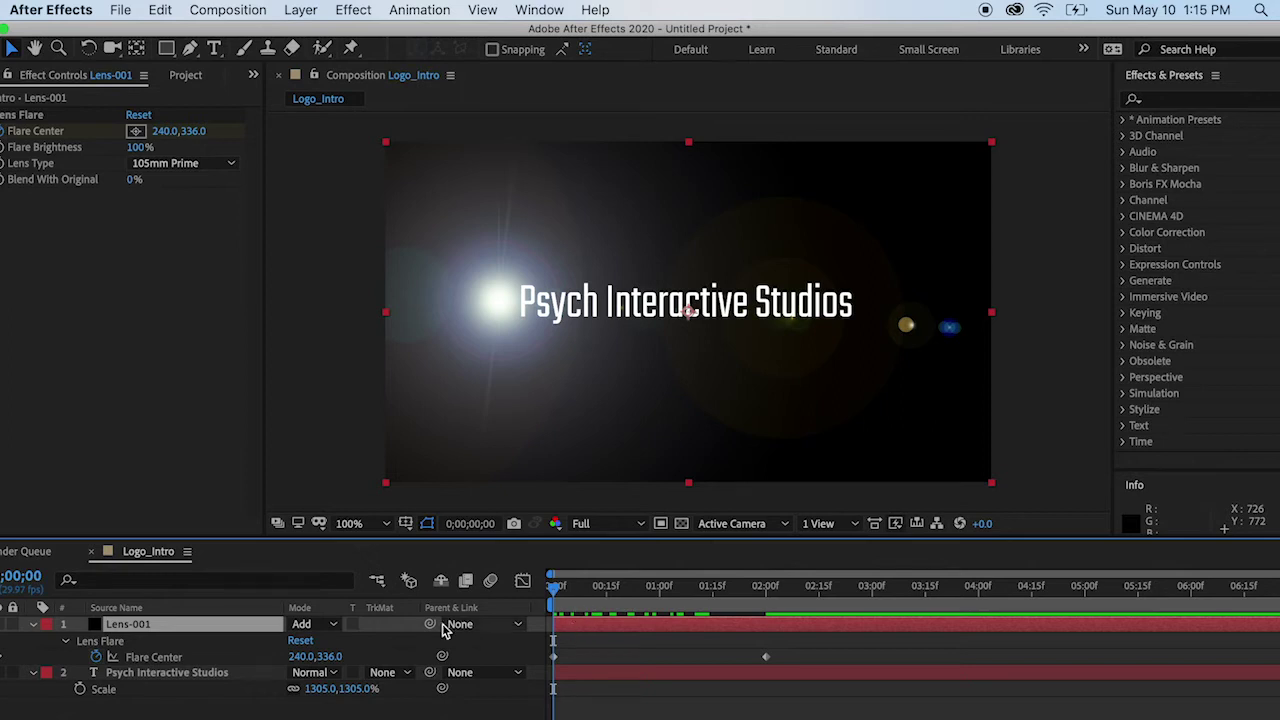
Keyframe Lens-001 Opacity at 0% at the start of the composition
key(t)
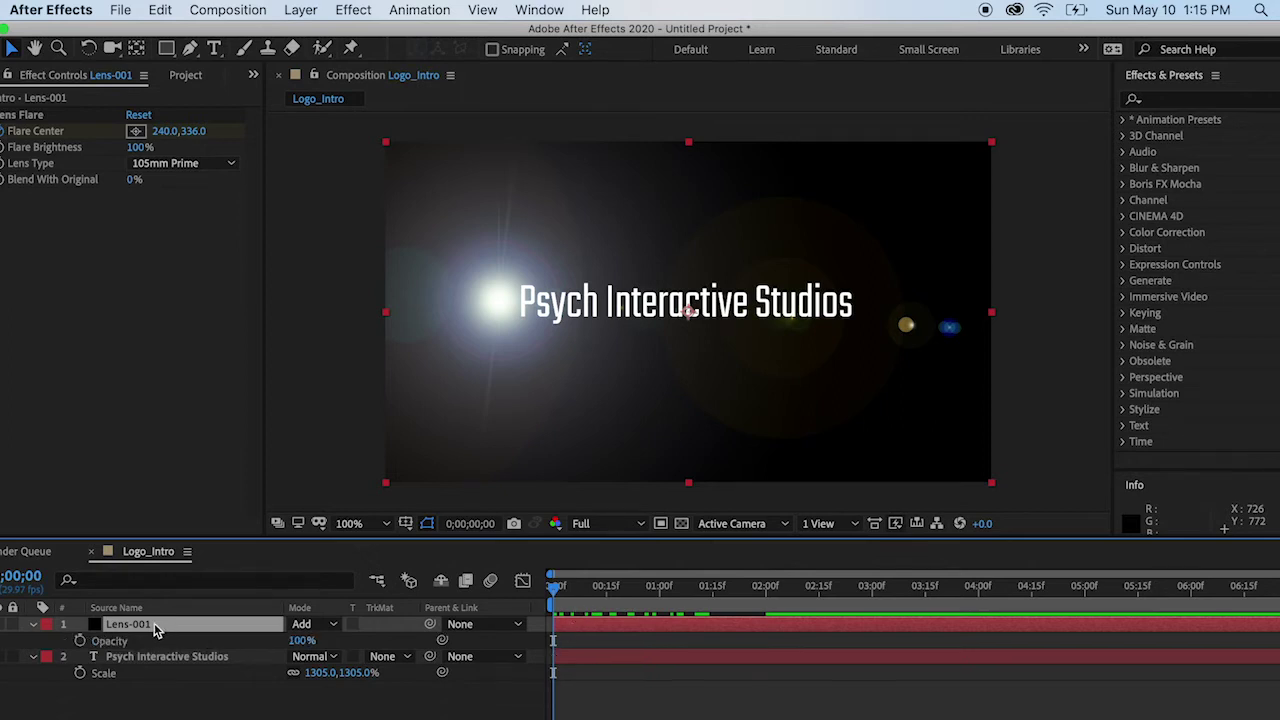
click(78, 640)
click(79, 640)
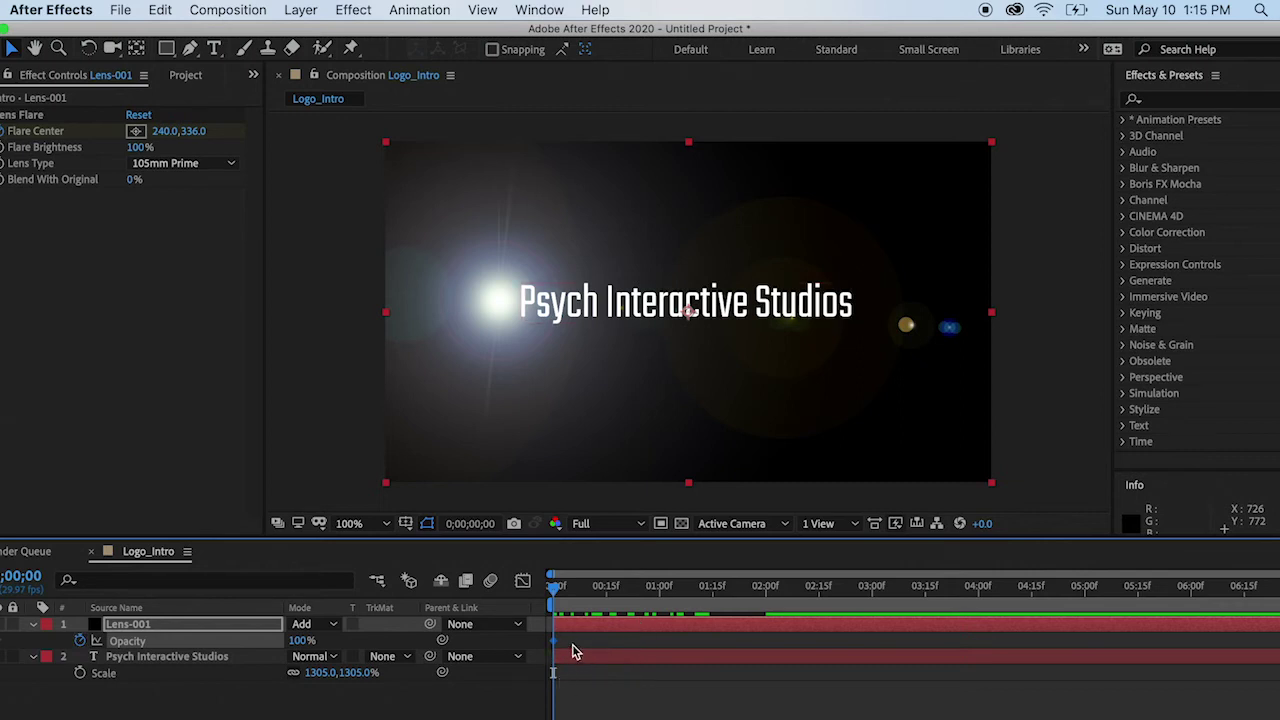
click(302, 641)
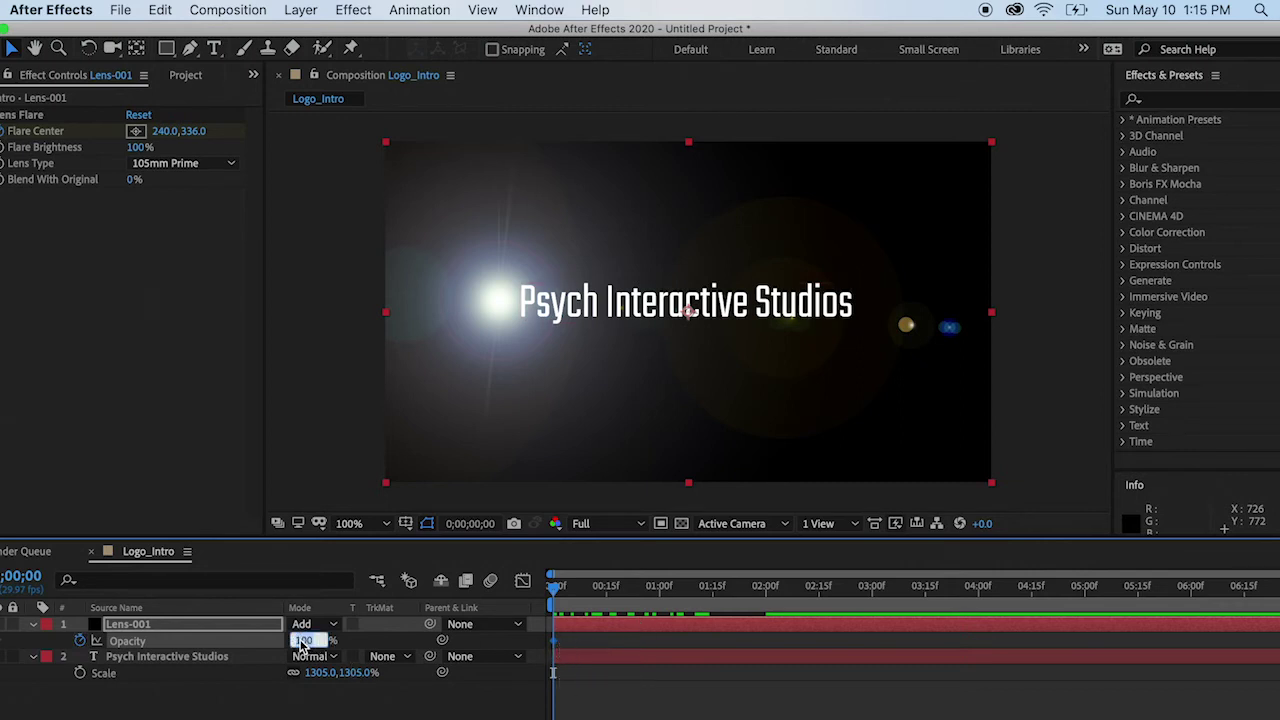
text(0)
key(Return)
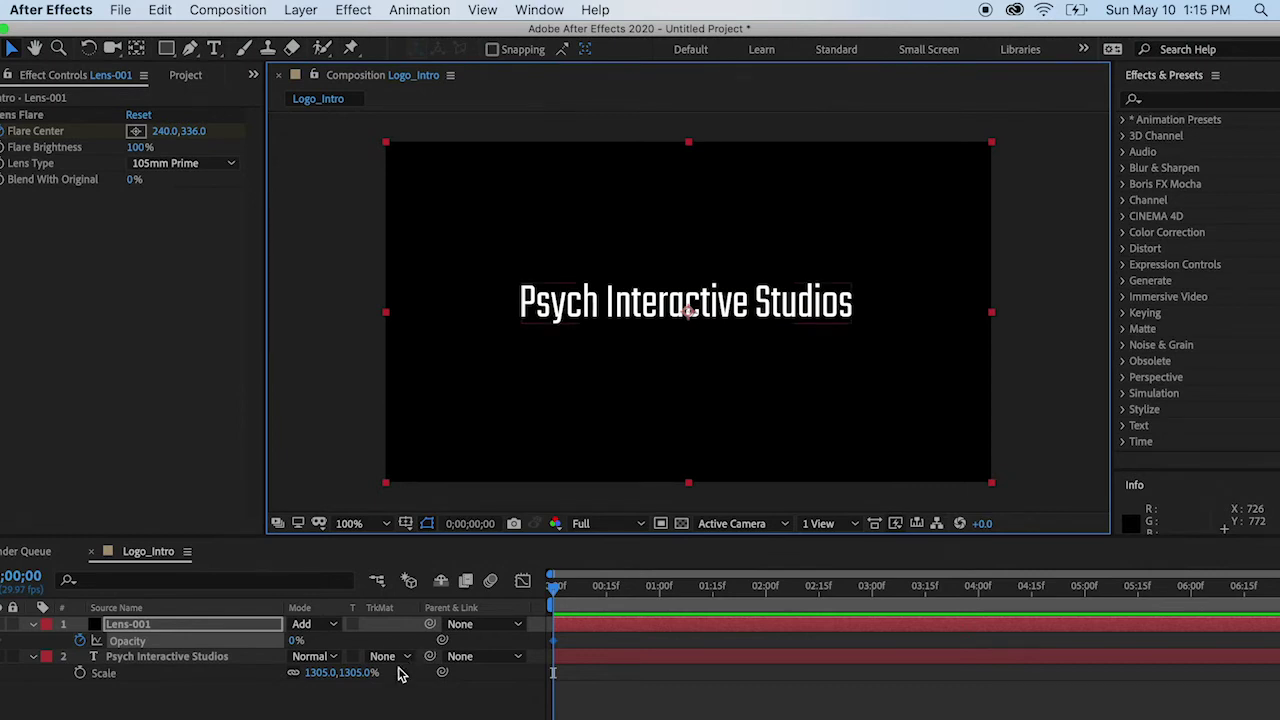
A few frames later, keyframe full opacity so the flare fades in
key(Page_Down)
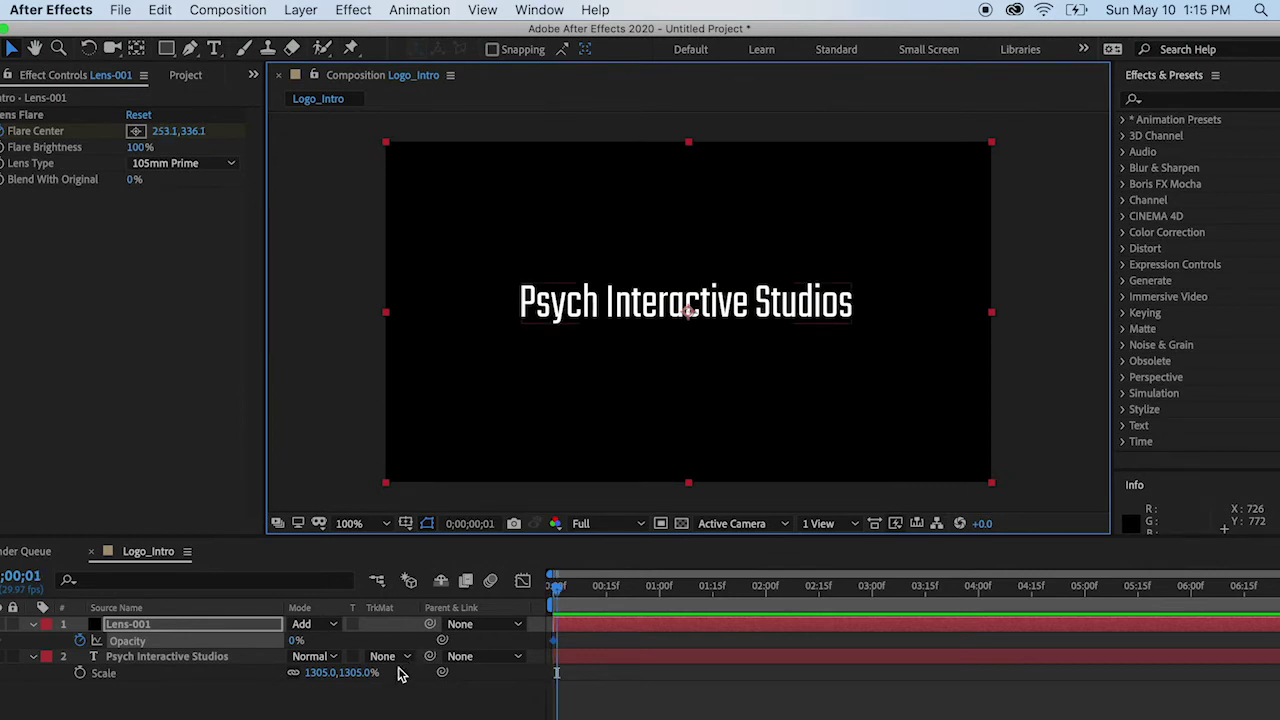
key(Page_Down)
key(Page_Down)
key(Page_Down)
key(Page_Down)
key(Page_Down)
key(Page_Down)
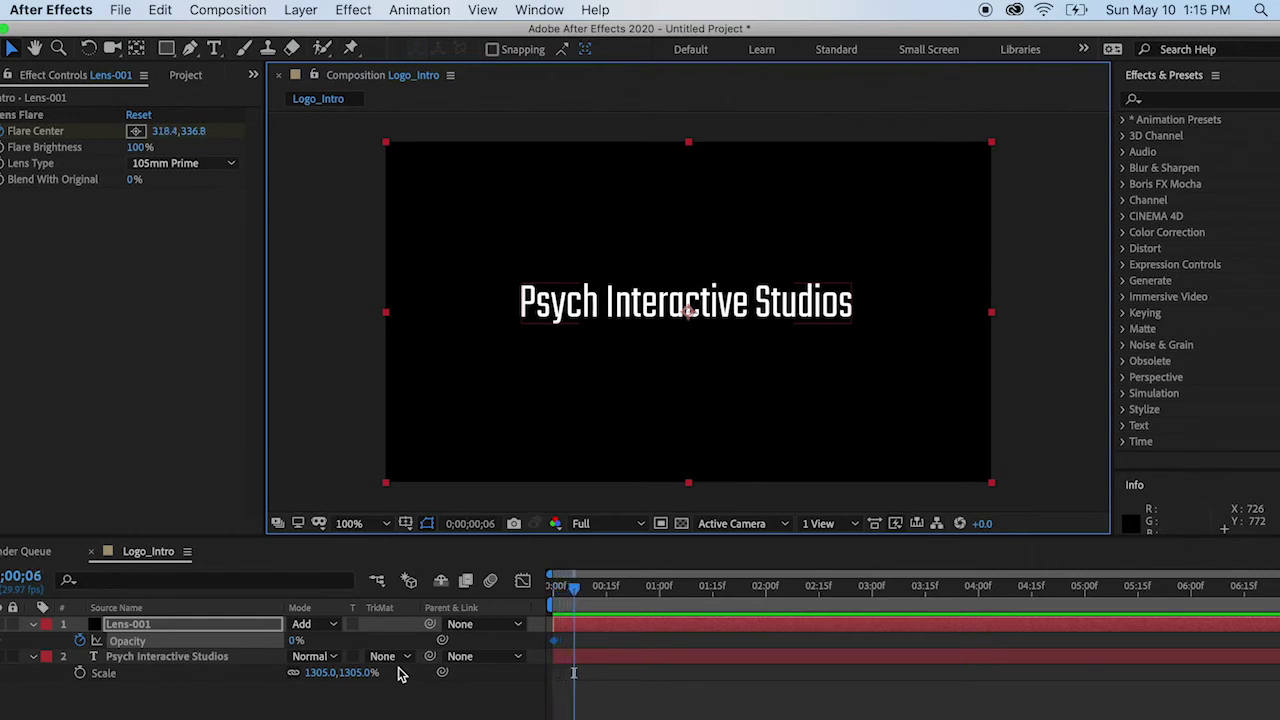
key(Page_Down)
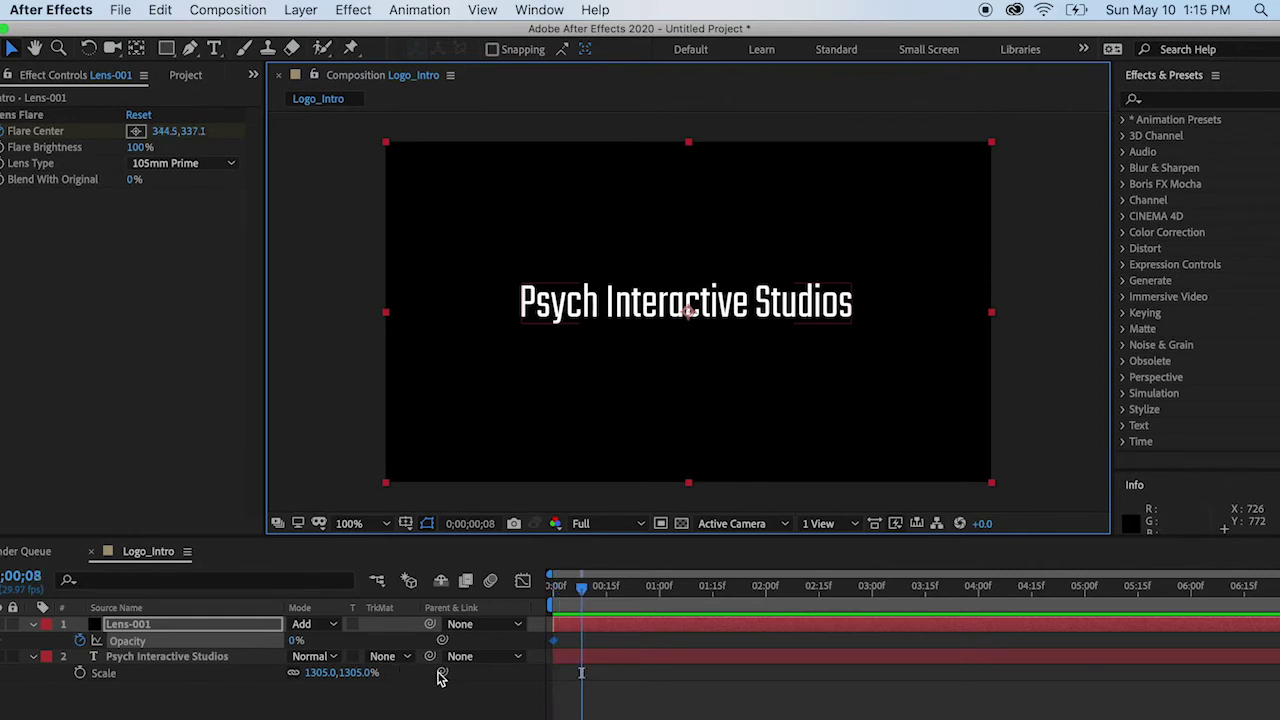
click(294, 641)
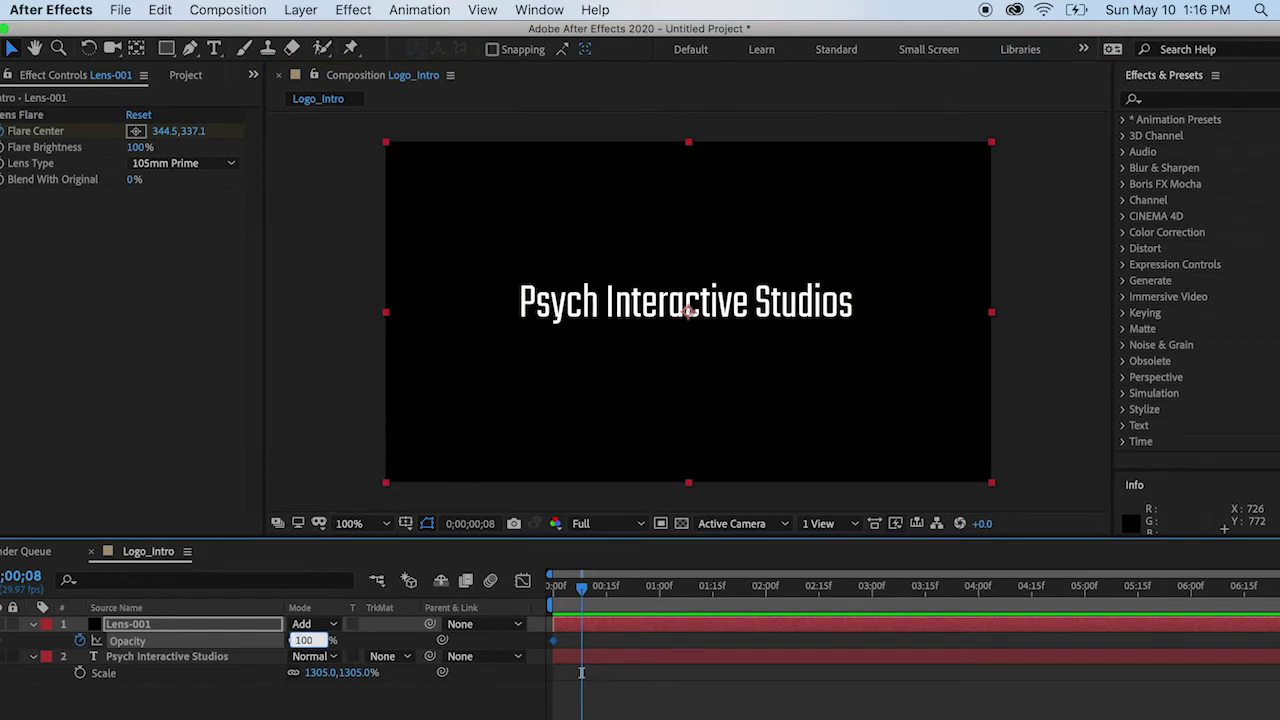
key(Return)
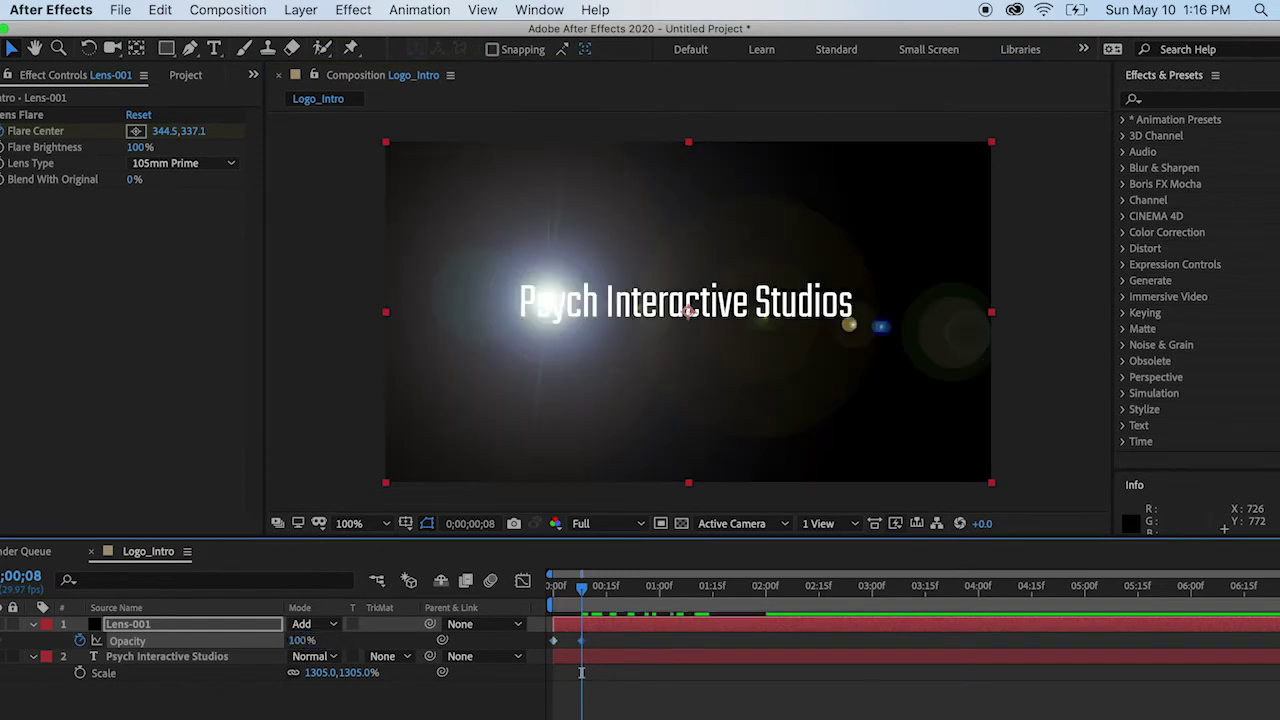
Keyframe Lens-001 Opacity to 0% at the 2-second mark
click(656, 598)
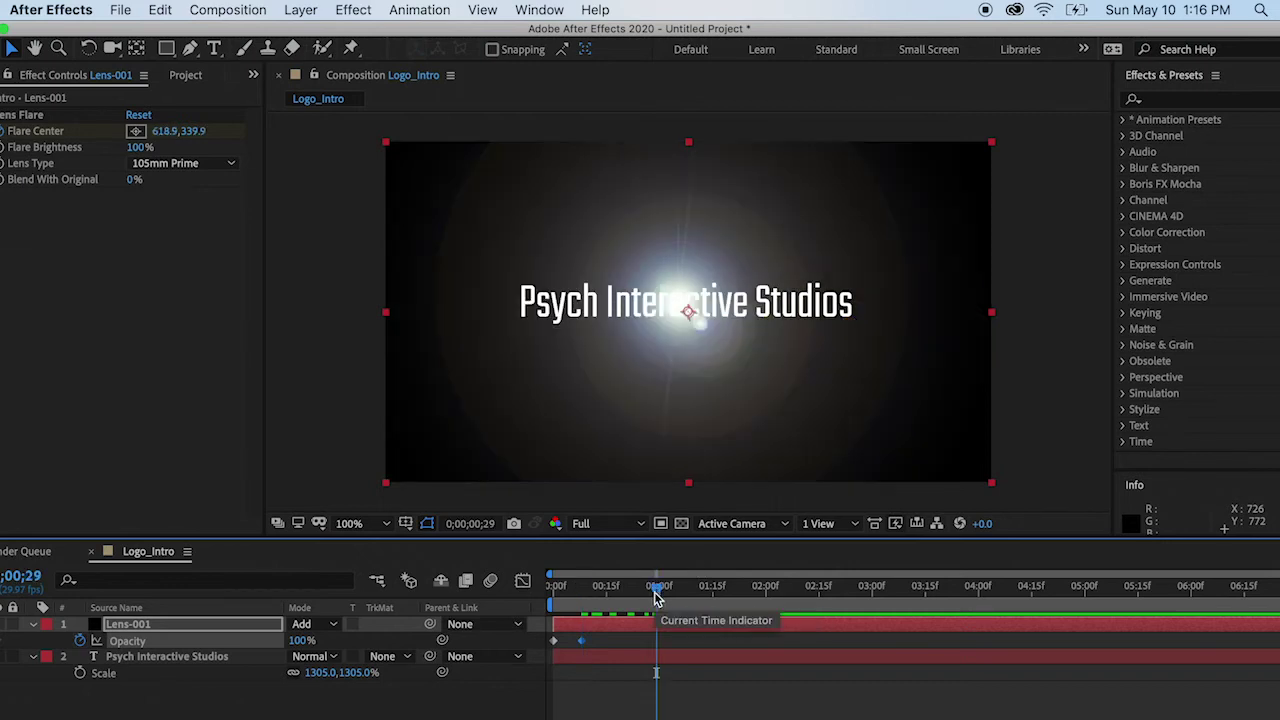
drag(656, 598, 762, 597)
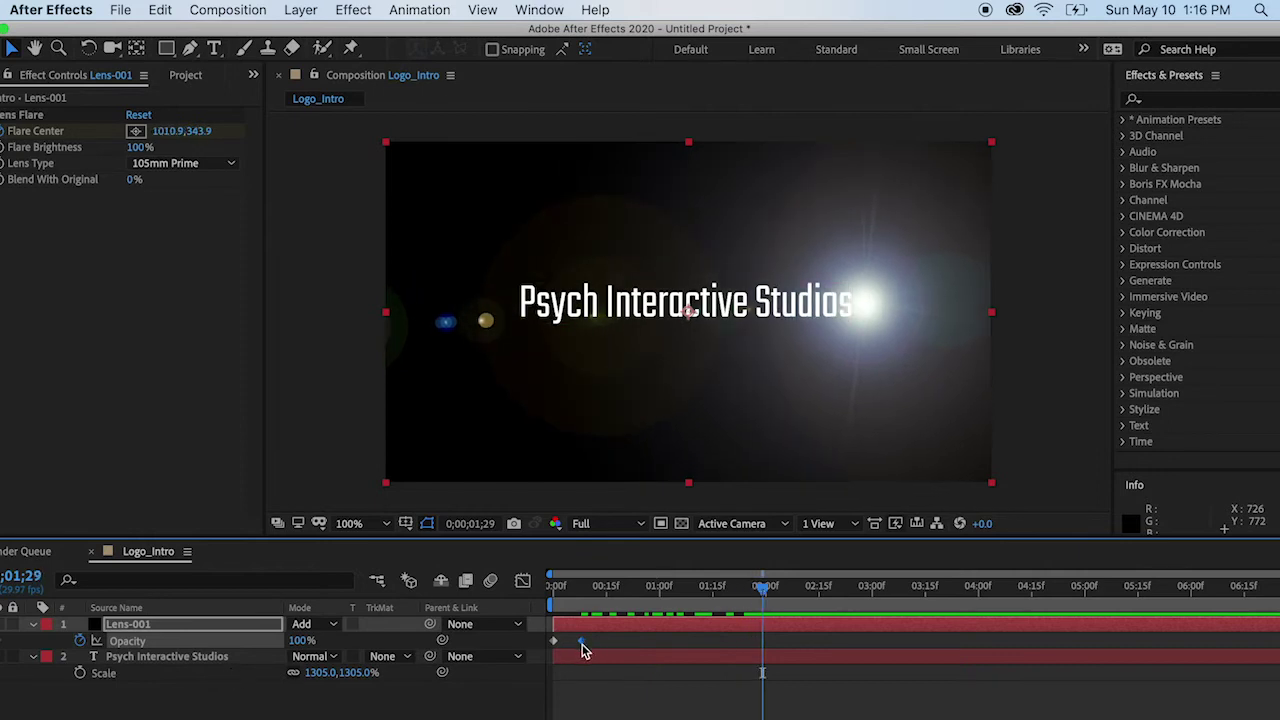
click(766, 592)
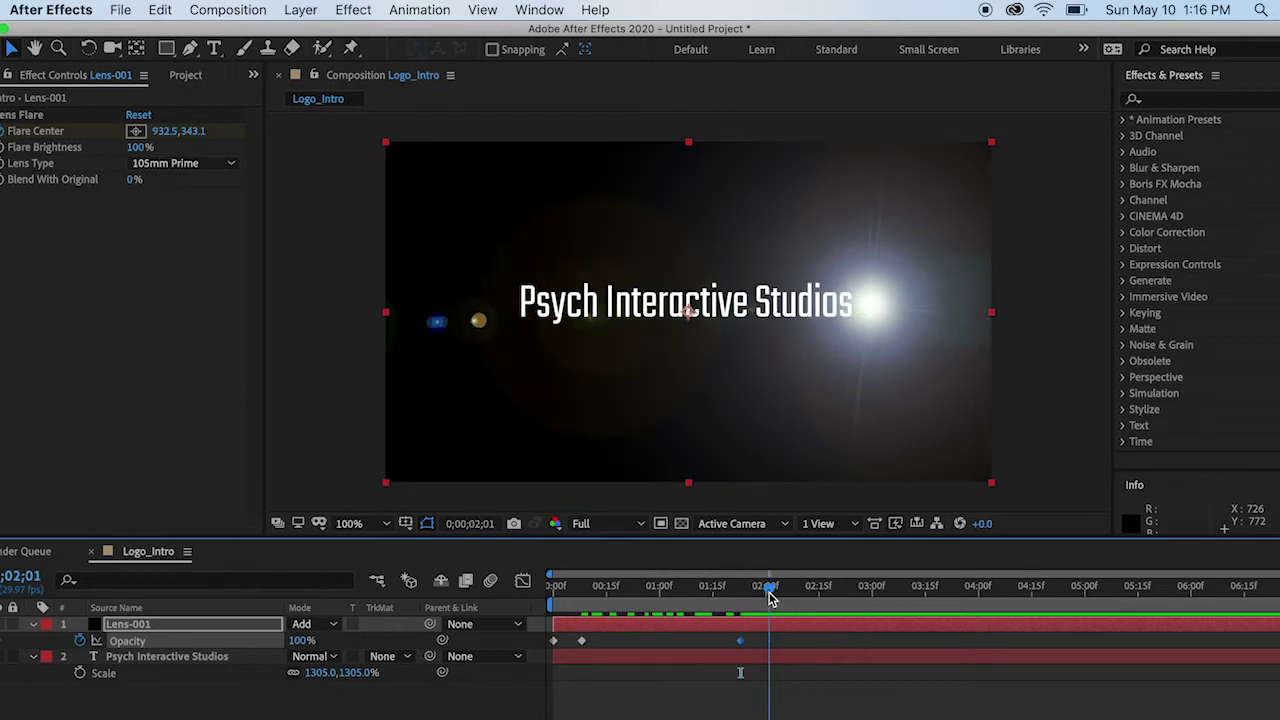
click(296, 645)
text(0)
key(Return)
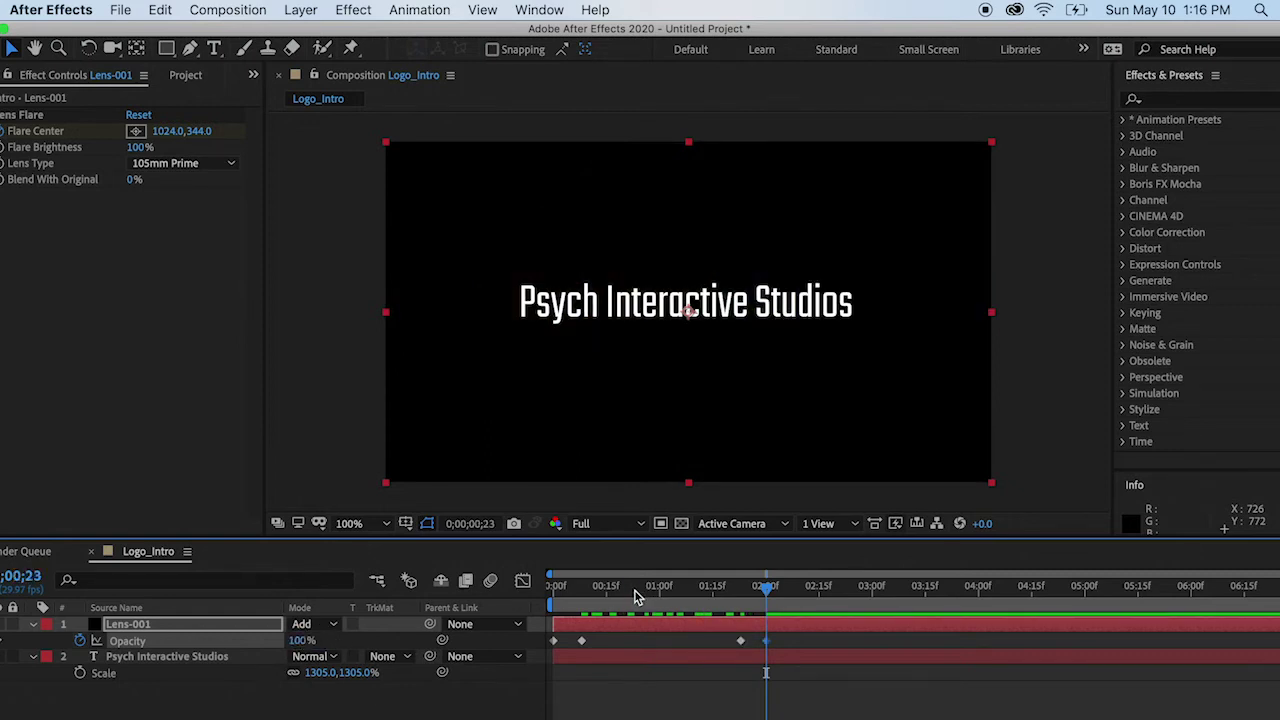
Limit the work area to the first two seconds and RAM preview it
key(Home)
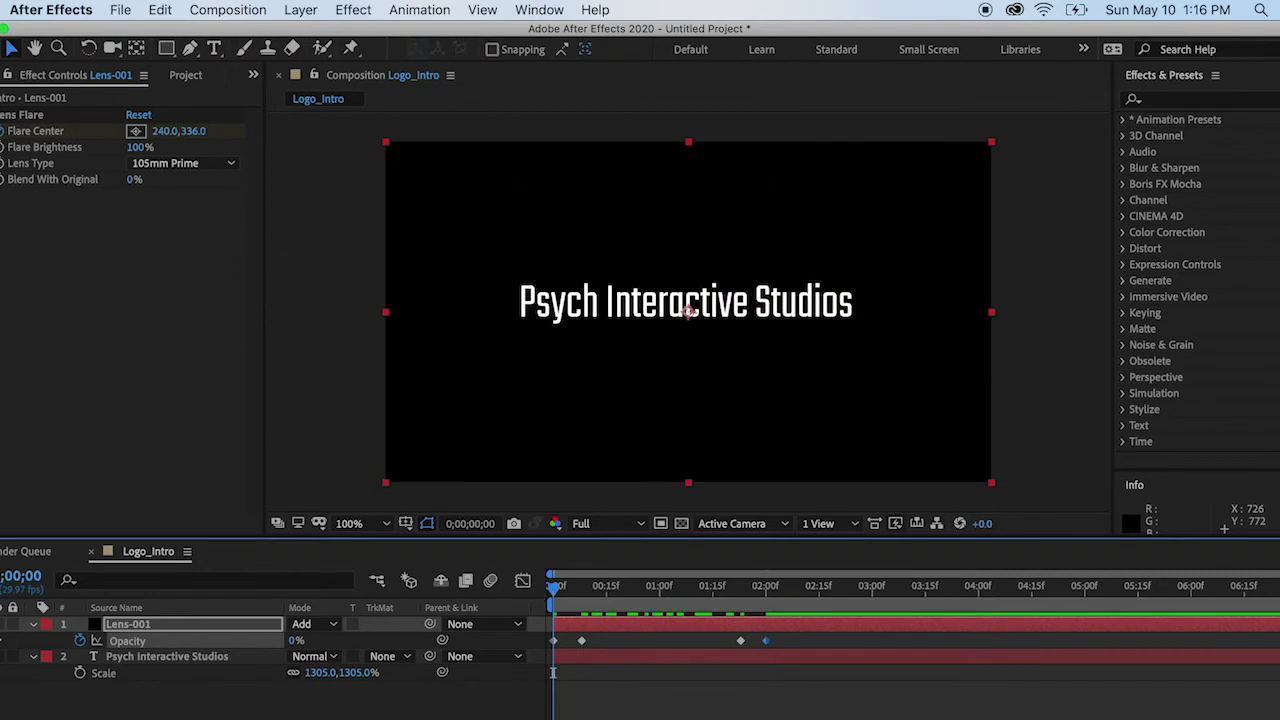
drag(1272, 604, 786, 597)
key(space)
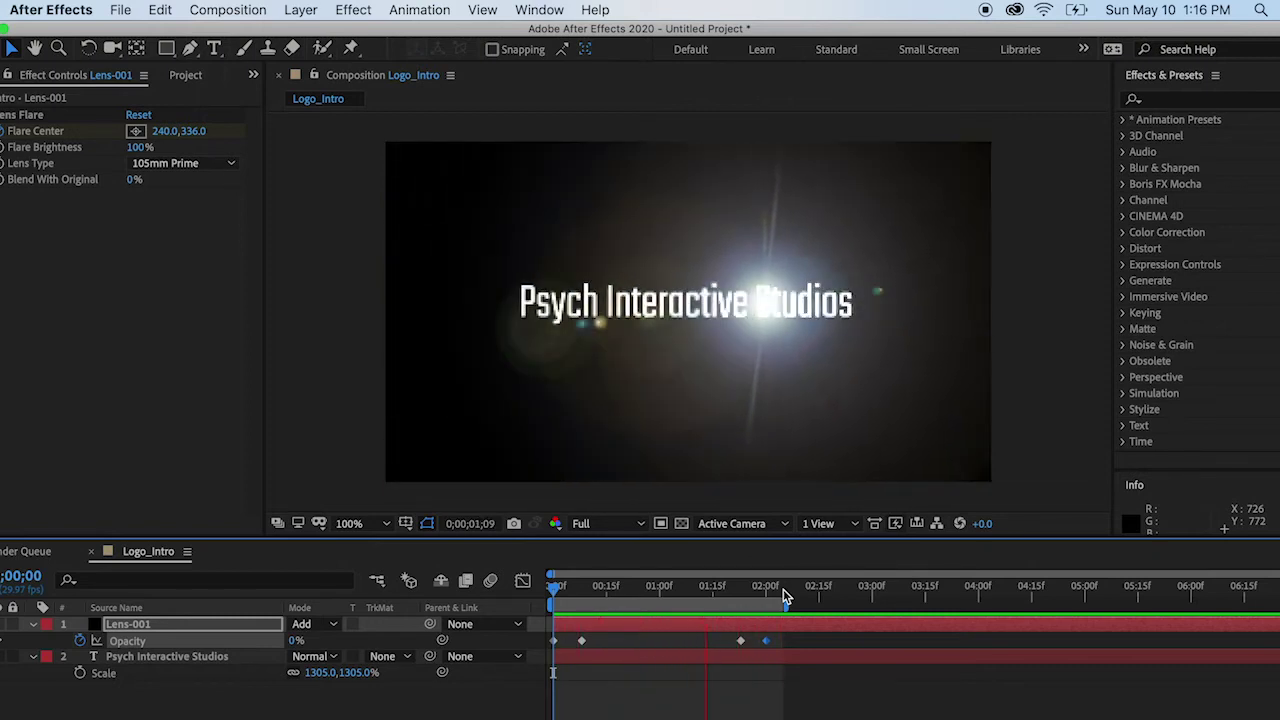
key(space)
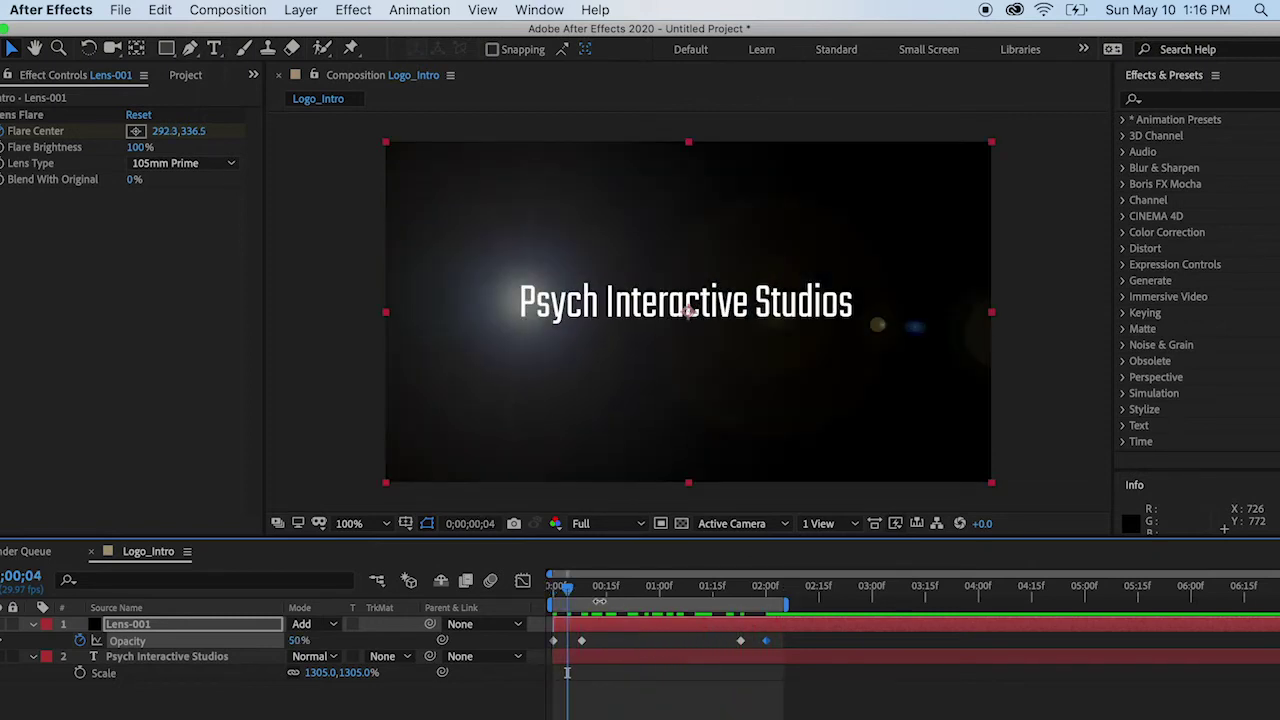
Draw a rectangular mask around the Psych Interactive Studios text layer
click(199, 660)
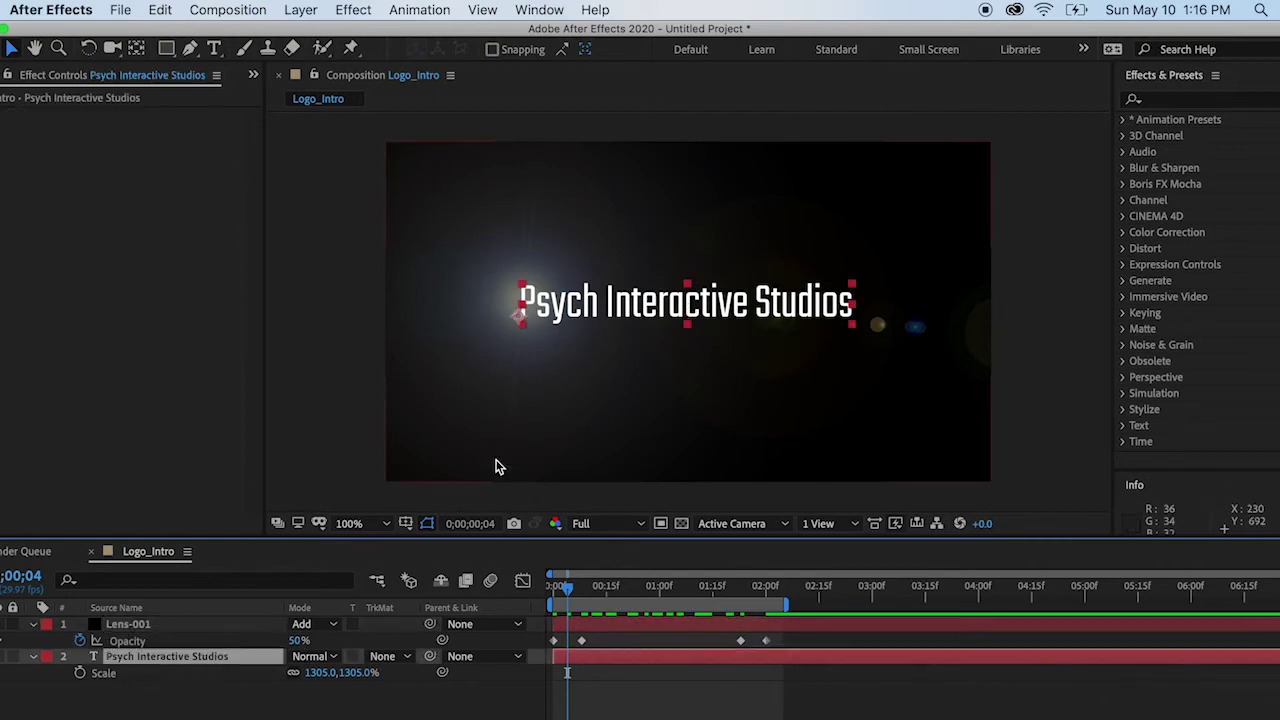
click(167, 49)
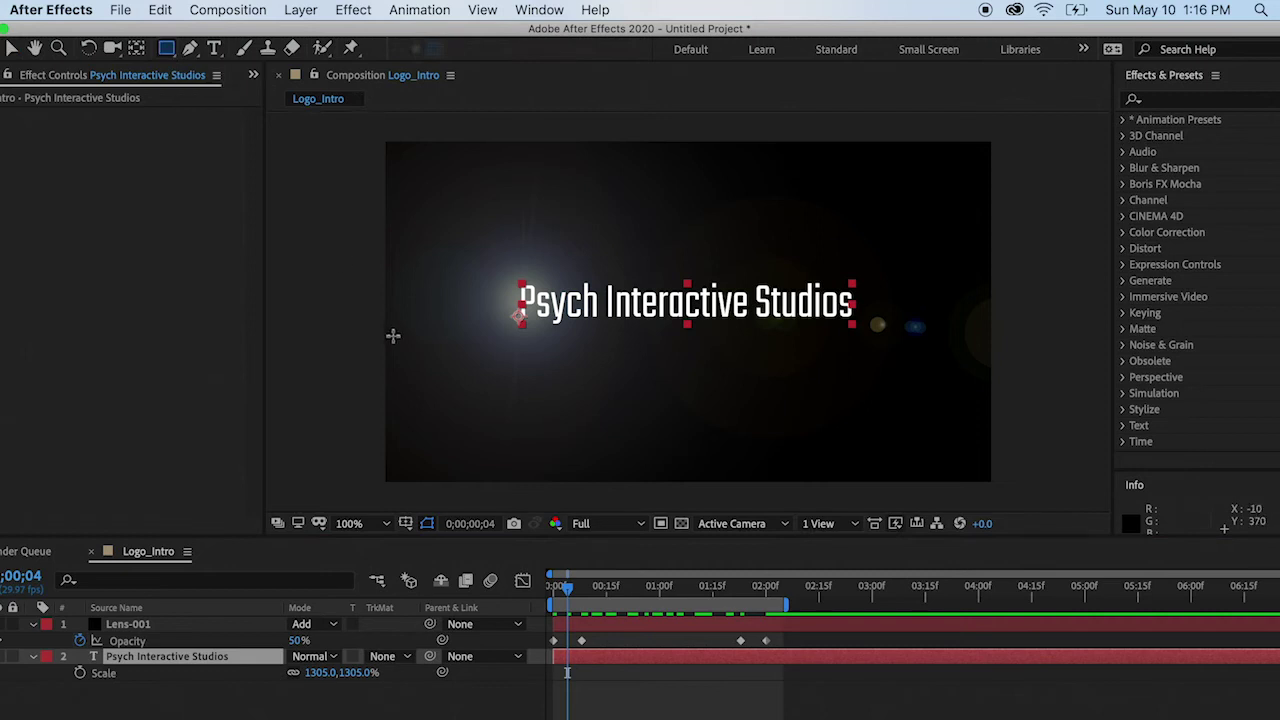
click(500, 267)
drag(676, 339, 865, 338)
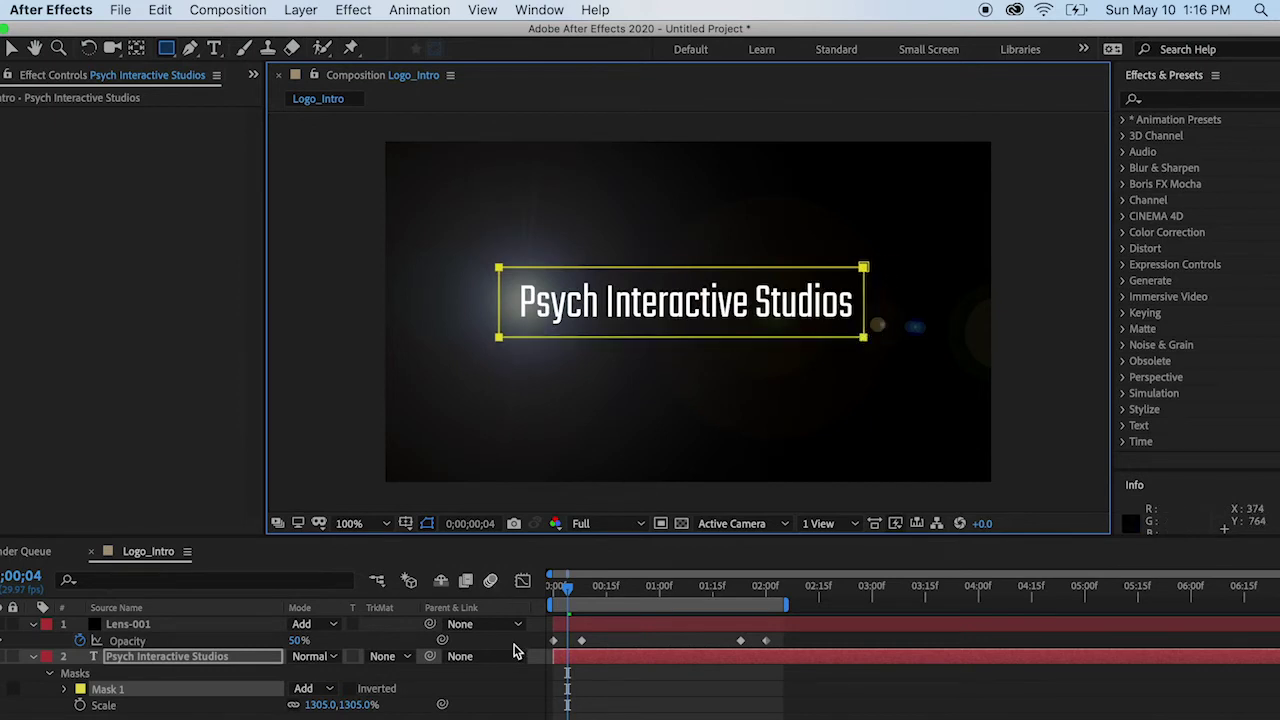
Set a Mask 1 Mask Path keyframe at the 2-second mark
drag(567, 595, 766, 586)
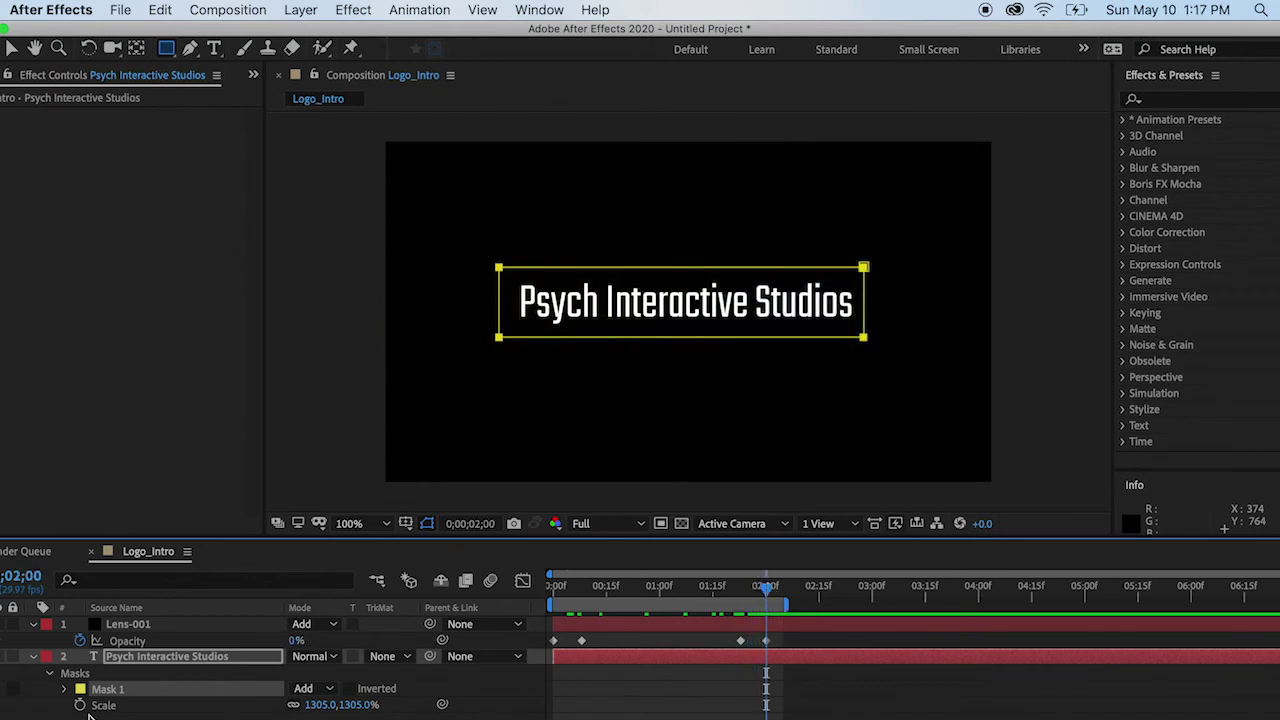
click(64, 690)
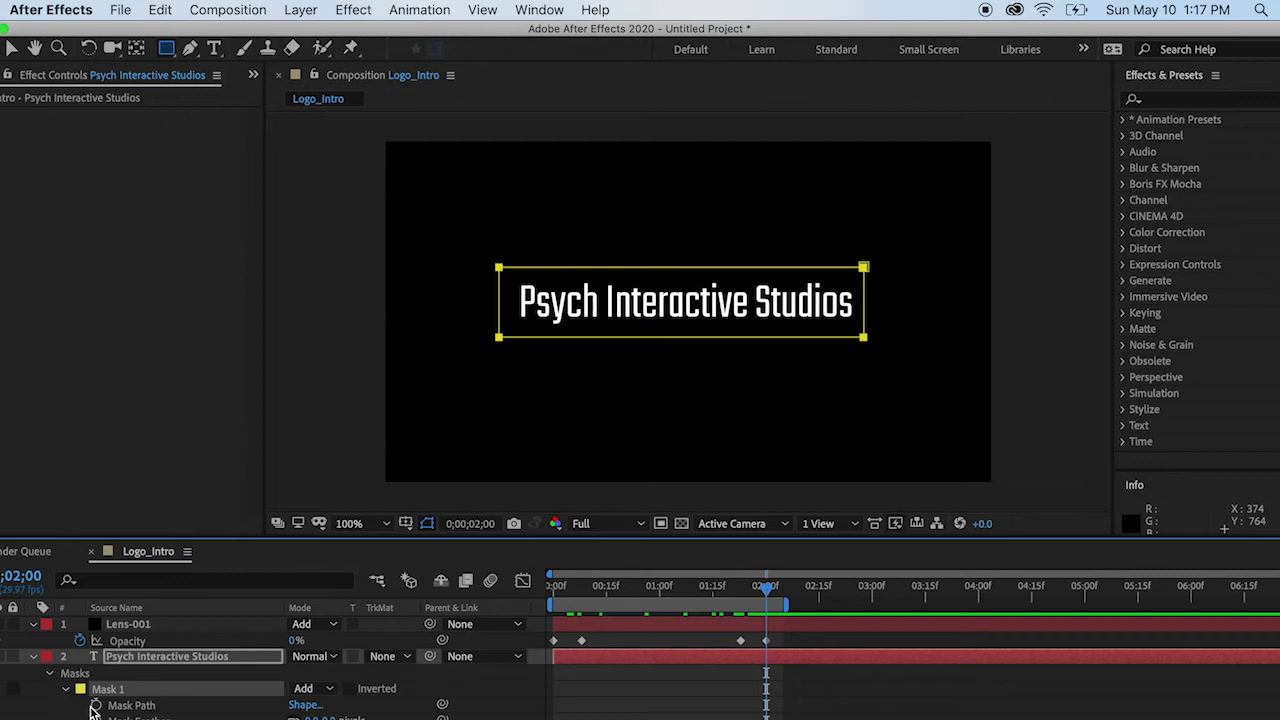
click(95, 705)
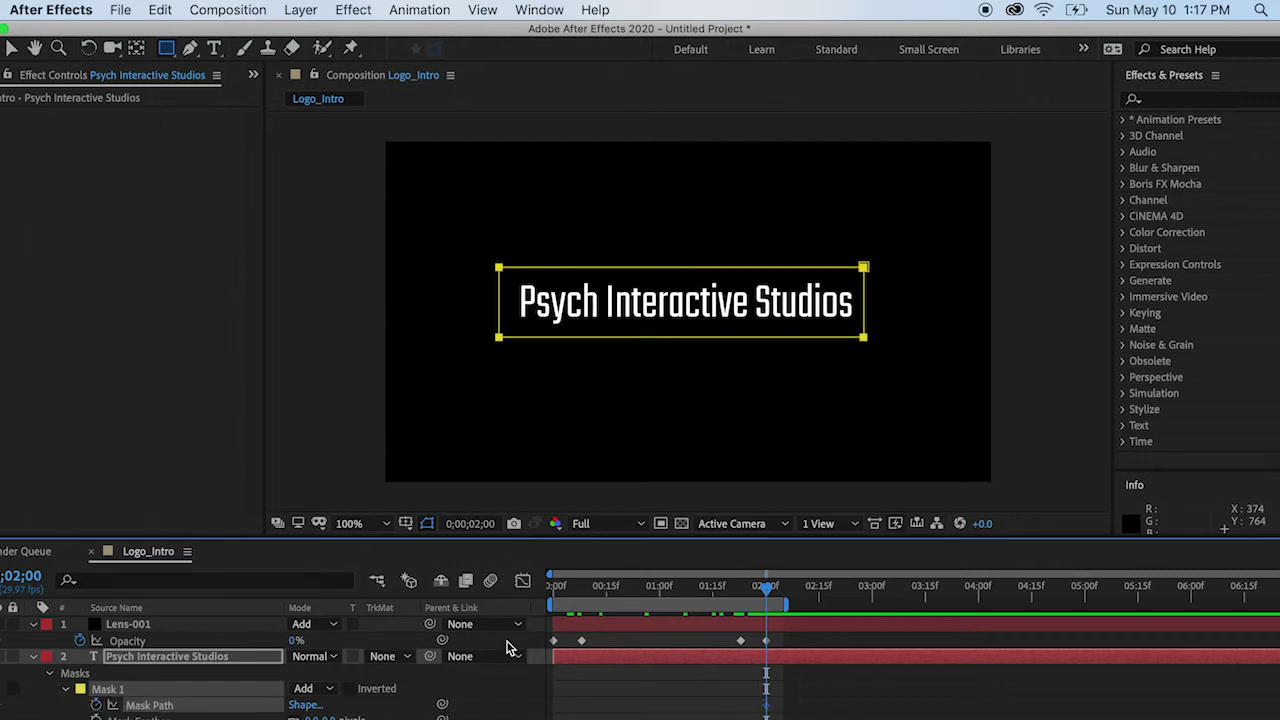
drag(766, 587, 562, 600)
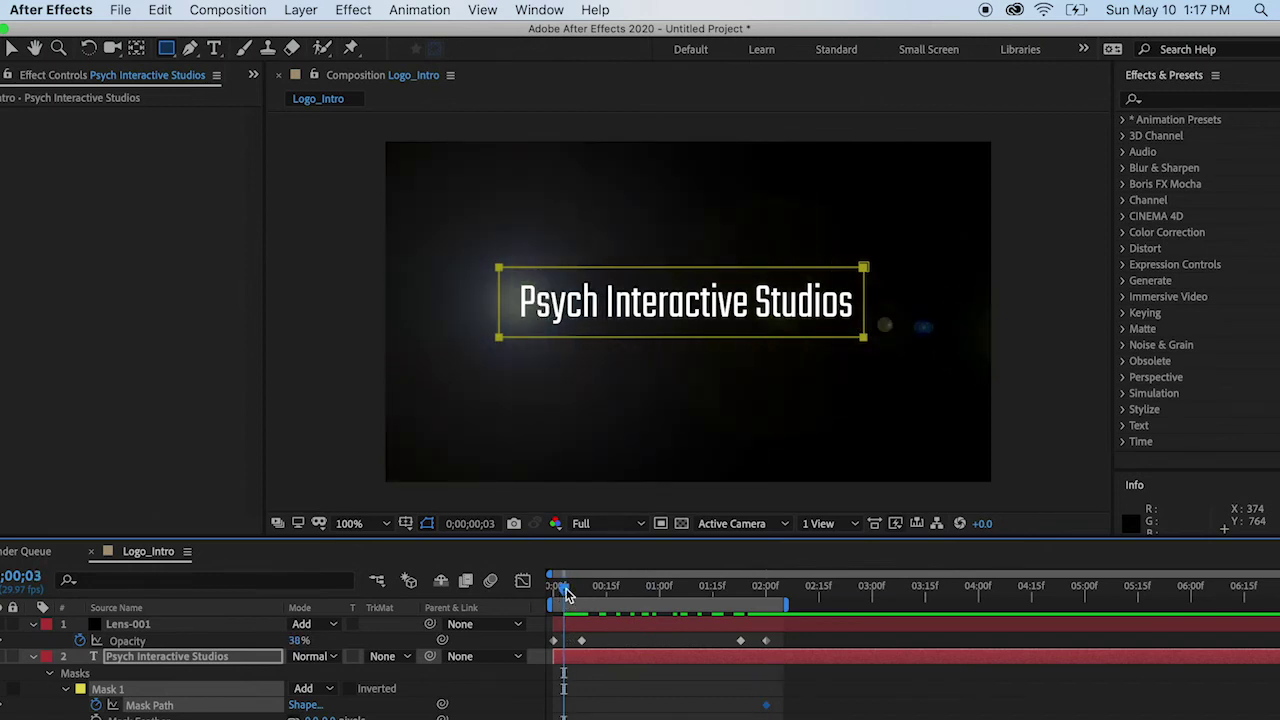
At frame 0, drag the mask's right edge left to the text's start
drag(556, 594, 551, 594)
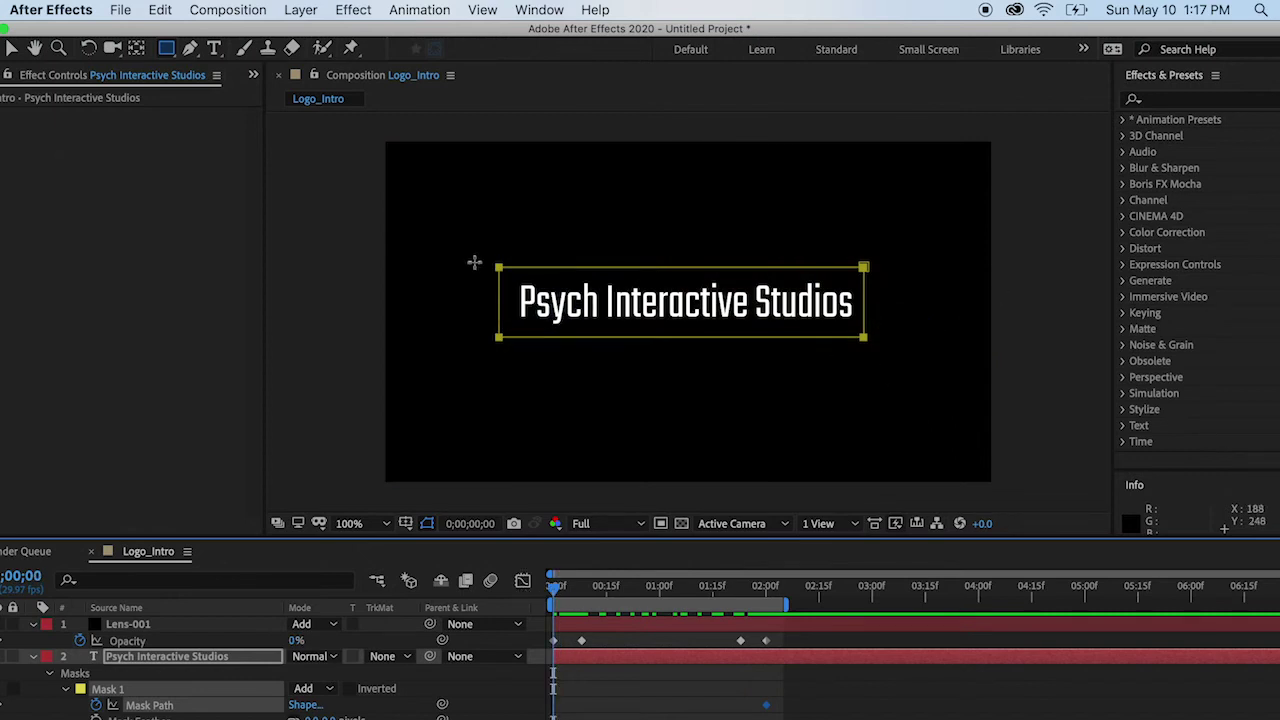
click(12, 48)
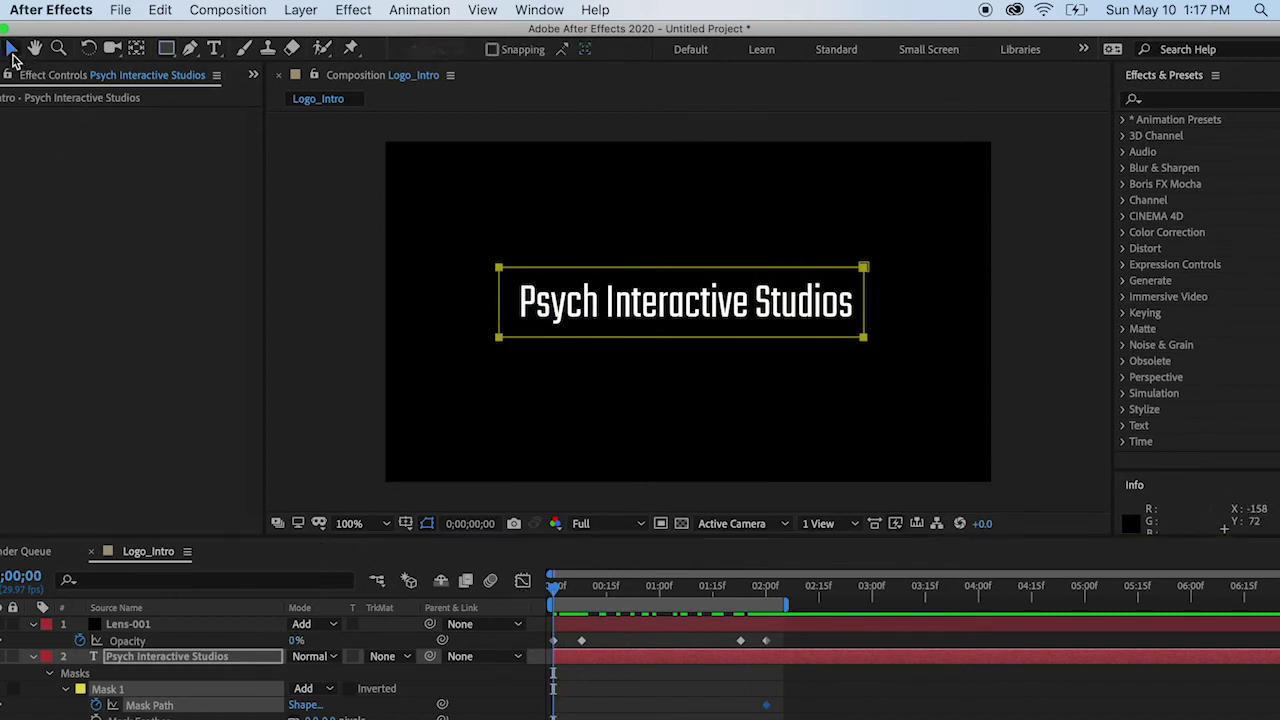
click(862, 344)
click(843, 325)
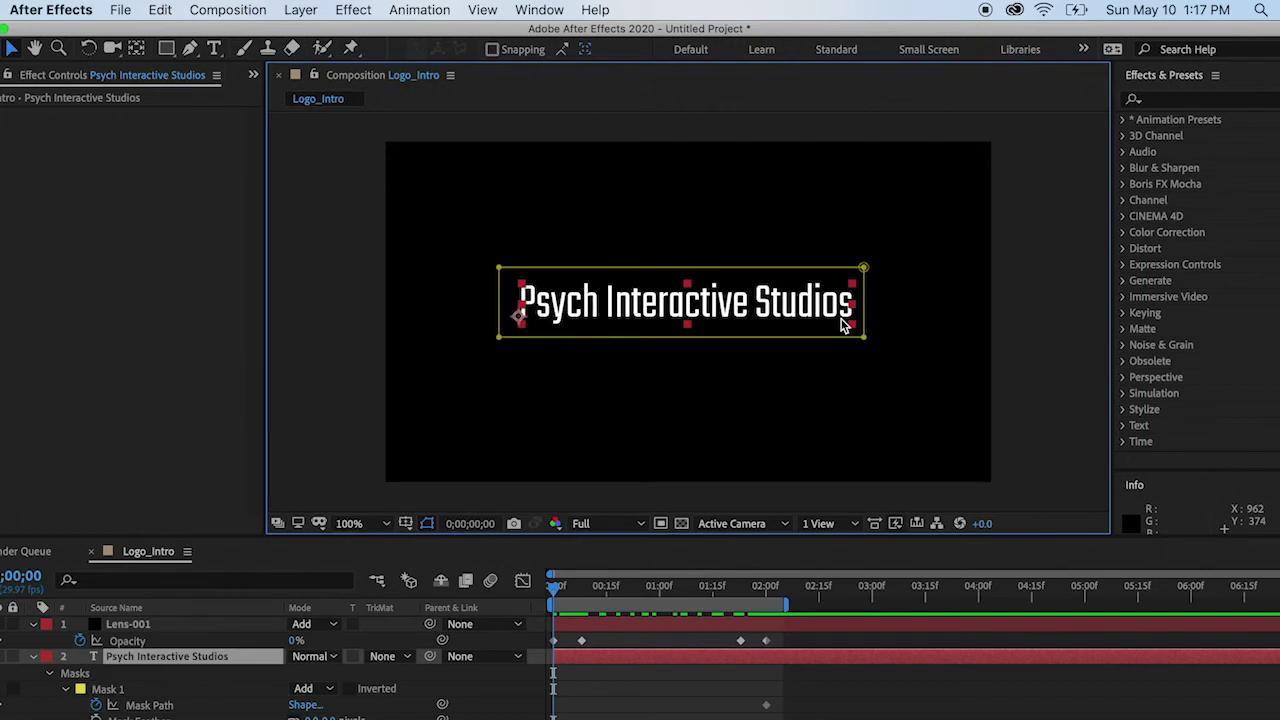
click(865, 342)
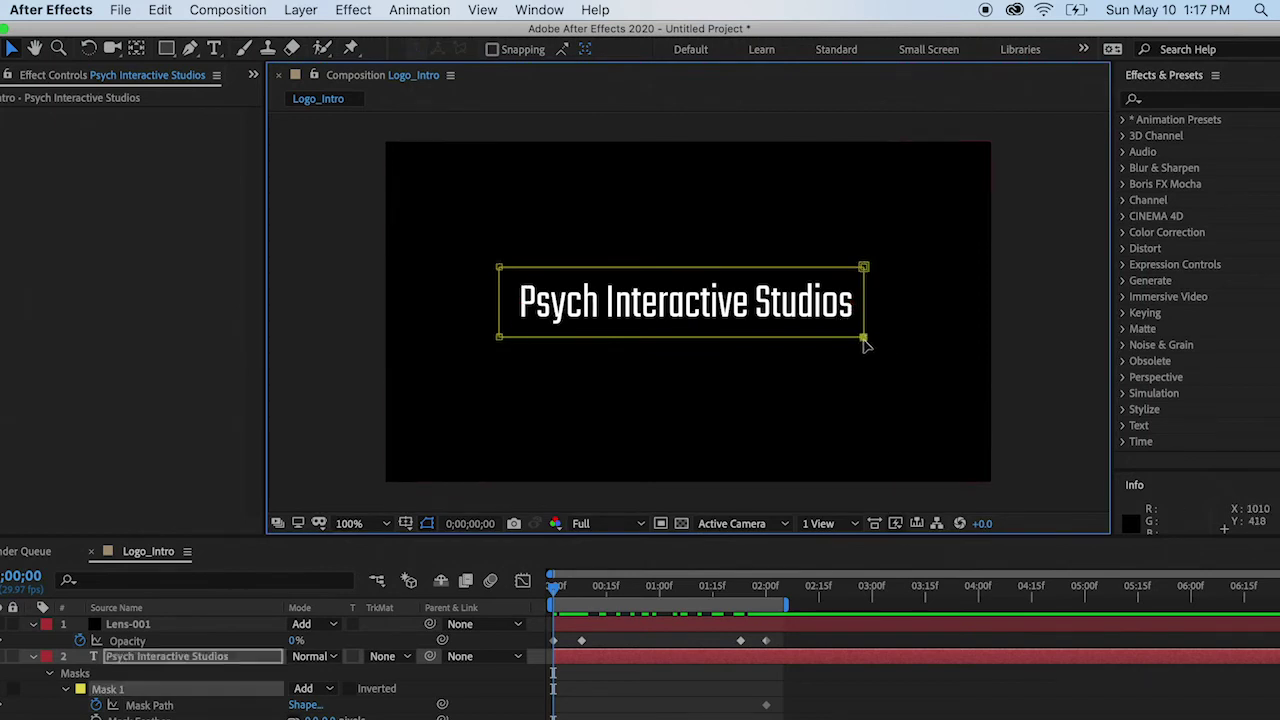
drag(864, 270, 511, 287)
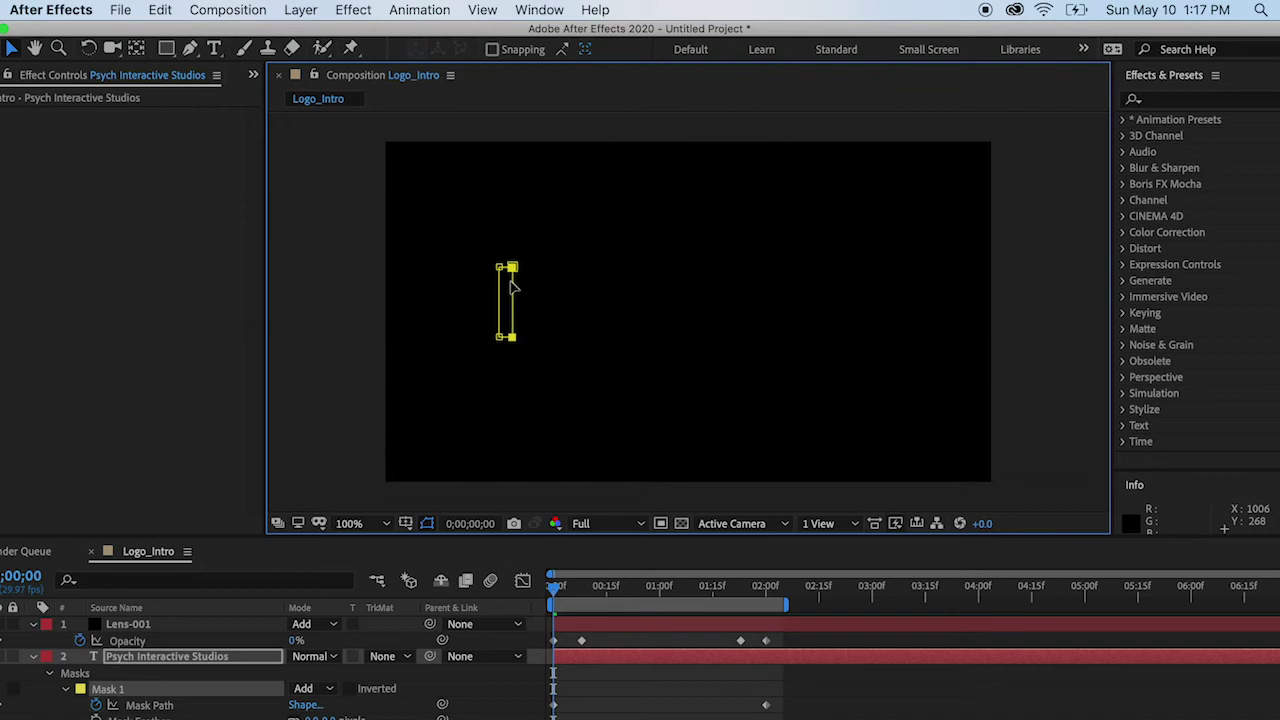
Preview the wipe, feather the mask edge, and hide the Lens-001 layer
click(553, 597)
key(space)
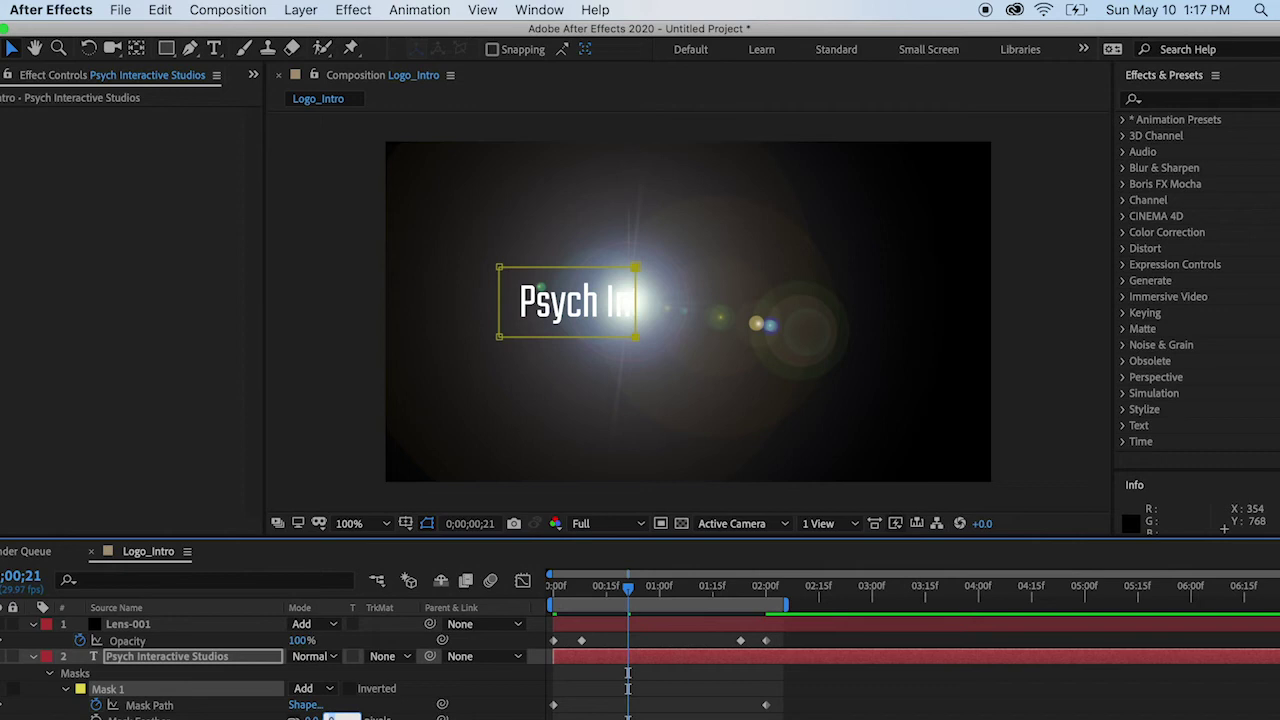
key(Return)
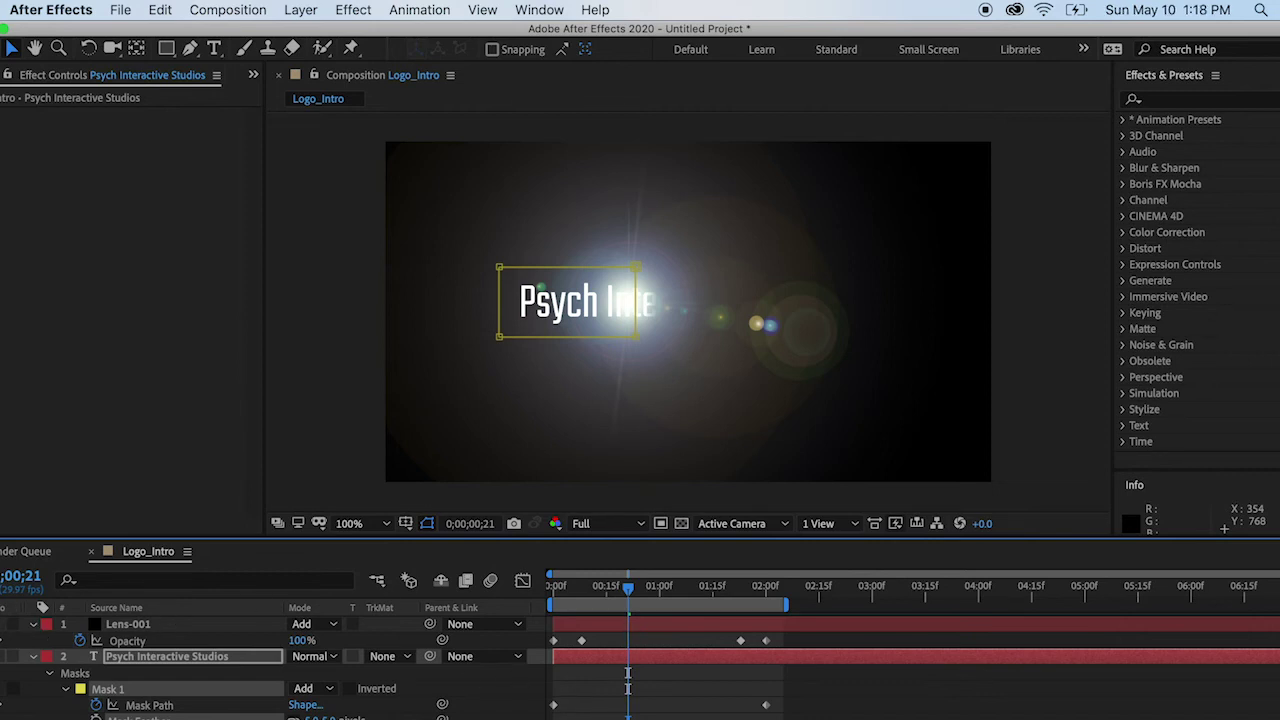
click(4, 624)
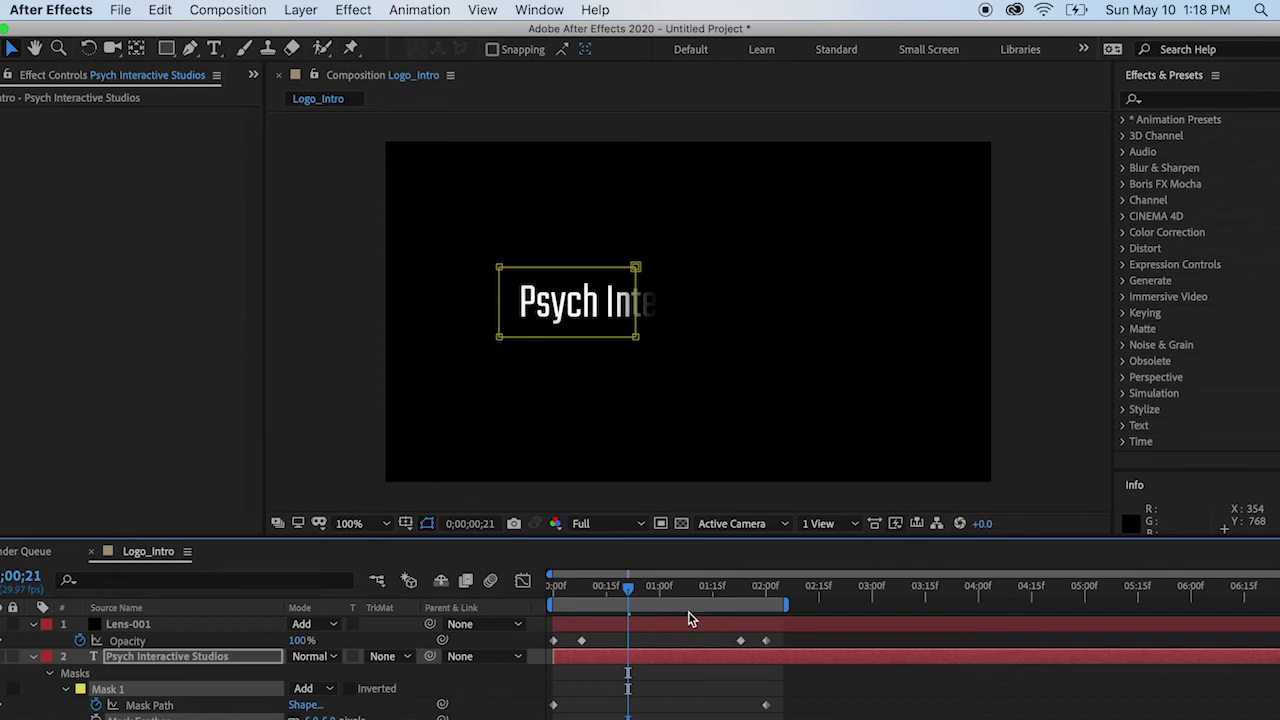
Preview the masked reveal, then select Lens-001 and preview it with the flare
drag(630, 597, 553, 598)
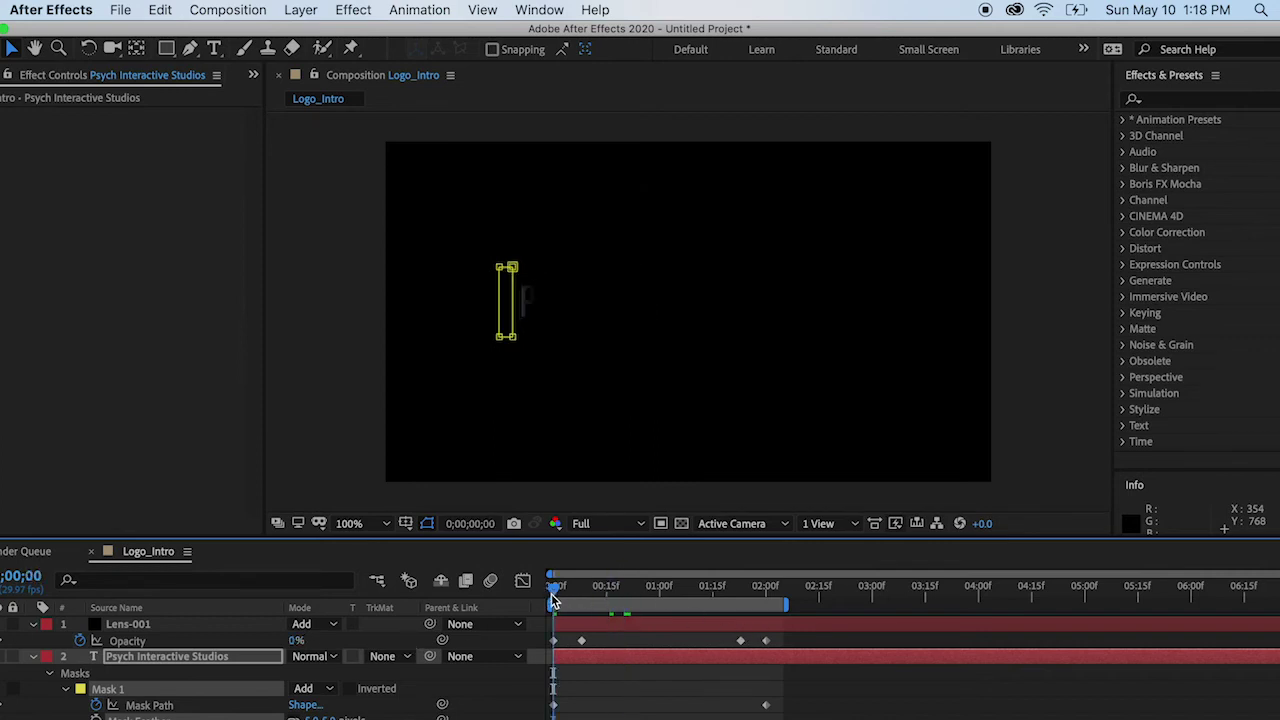
key(space)
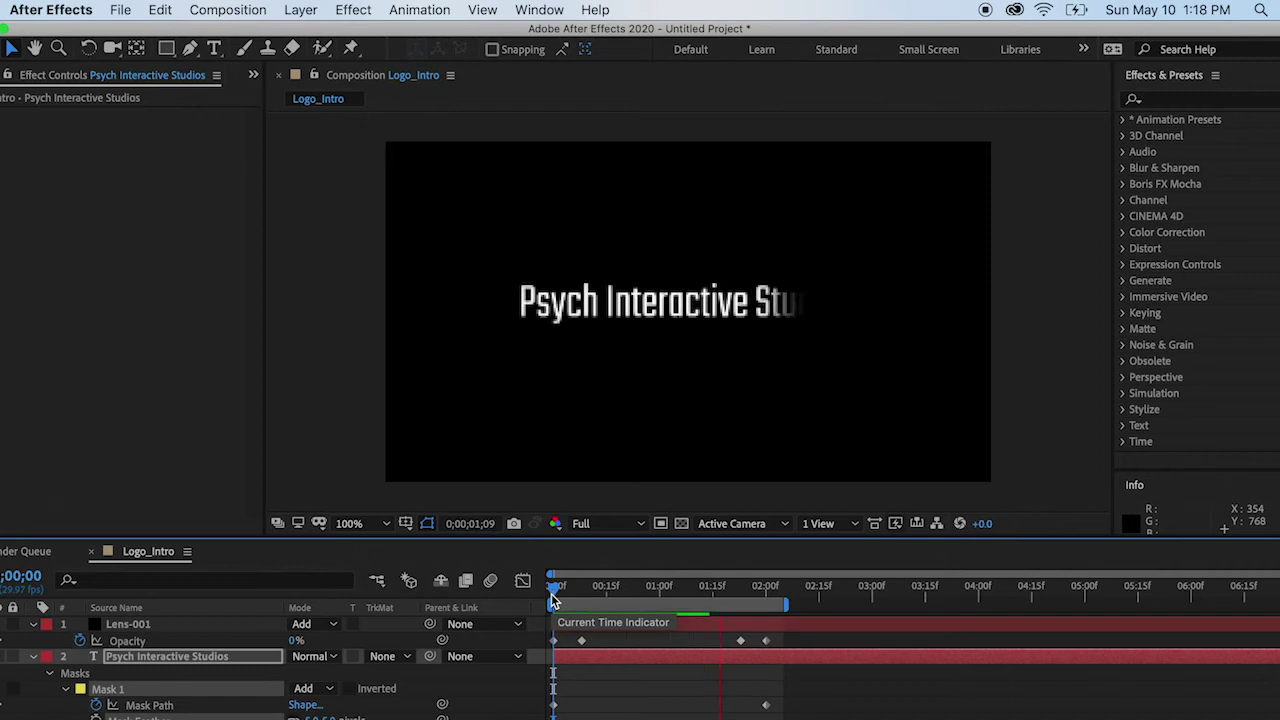
key(space)
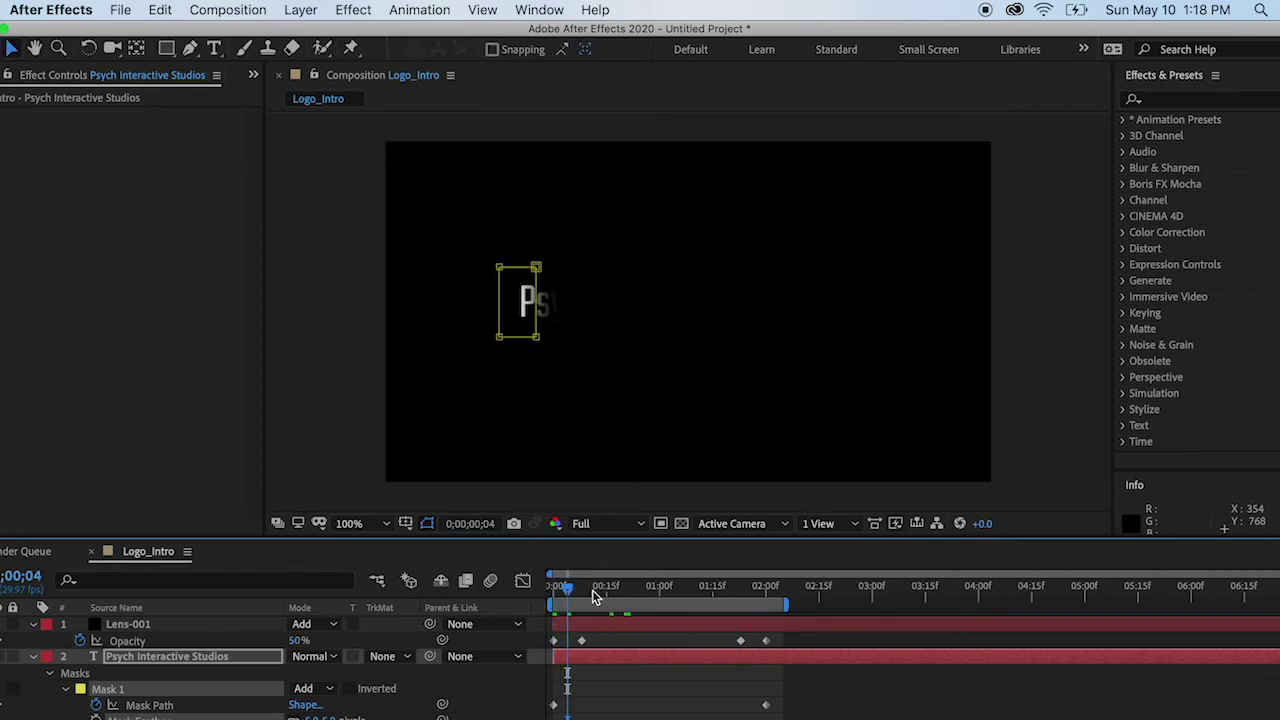
click(160, 625)
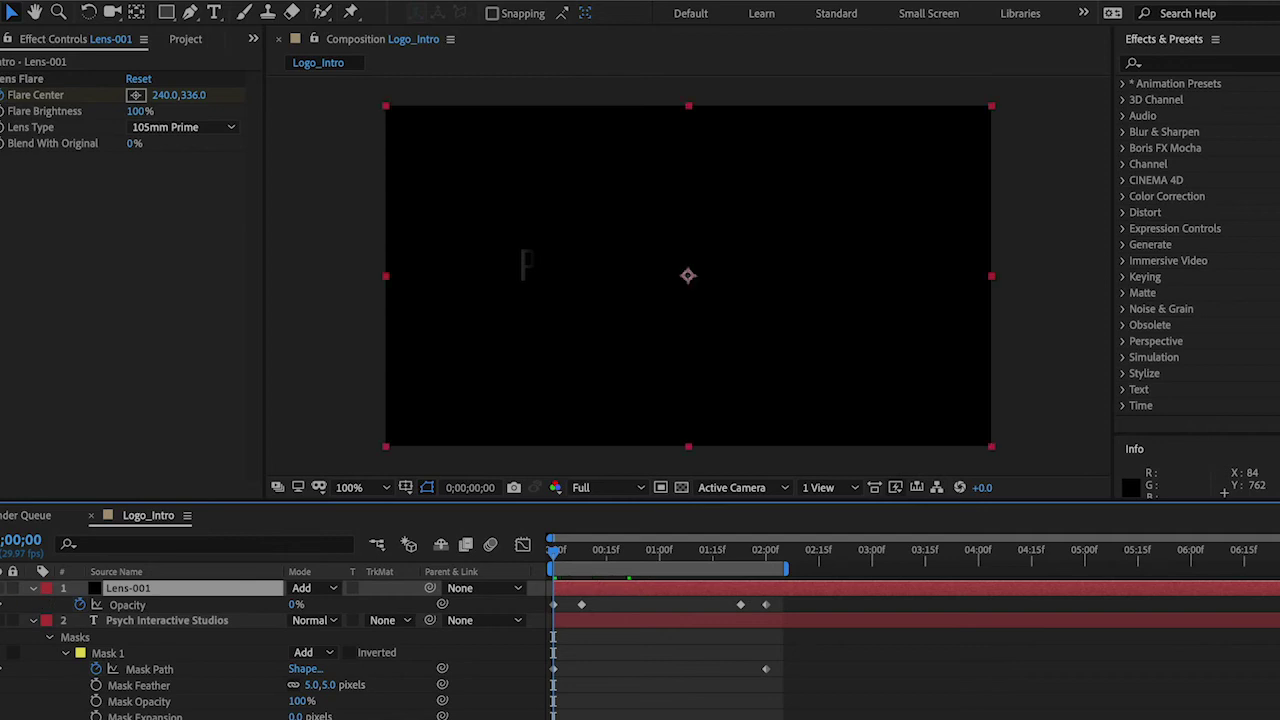
key(space)
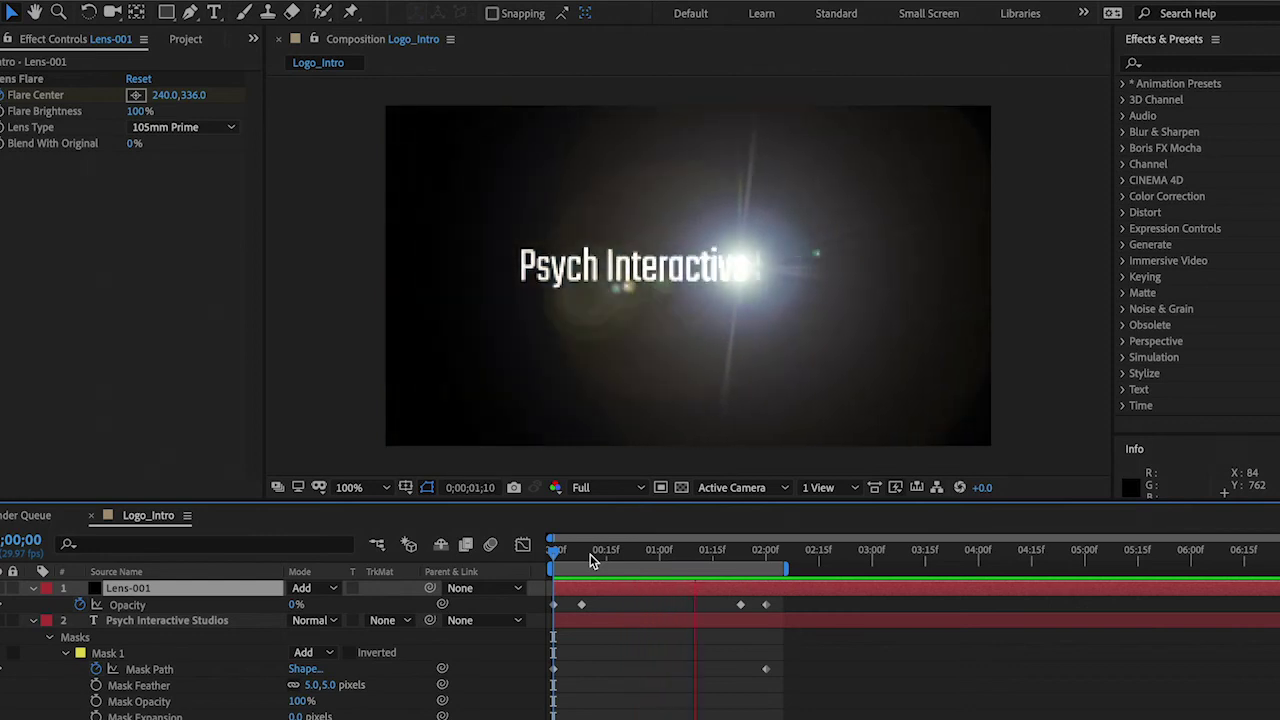
key(space)
Compare flare and reveal timing by toggling Lens-001's visibility and previewing
drag(614, 557, 647, 557)
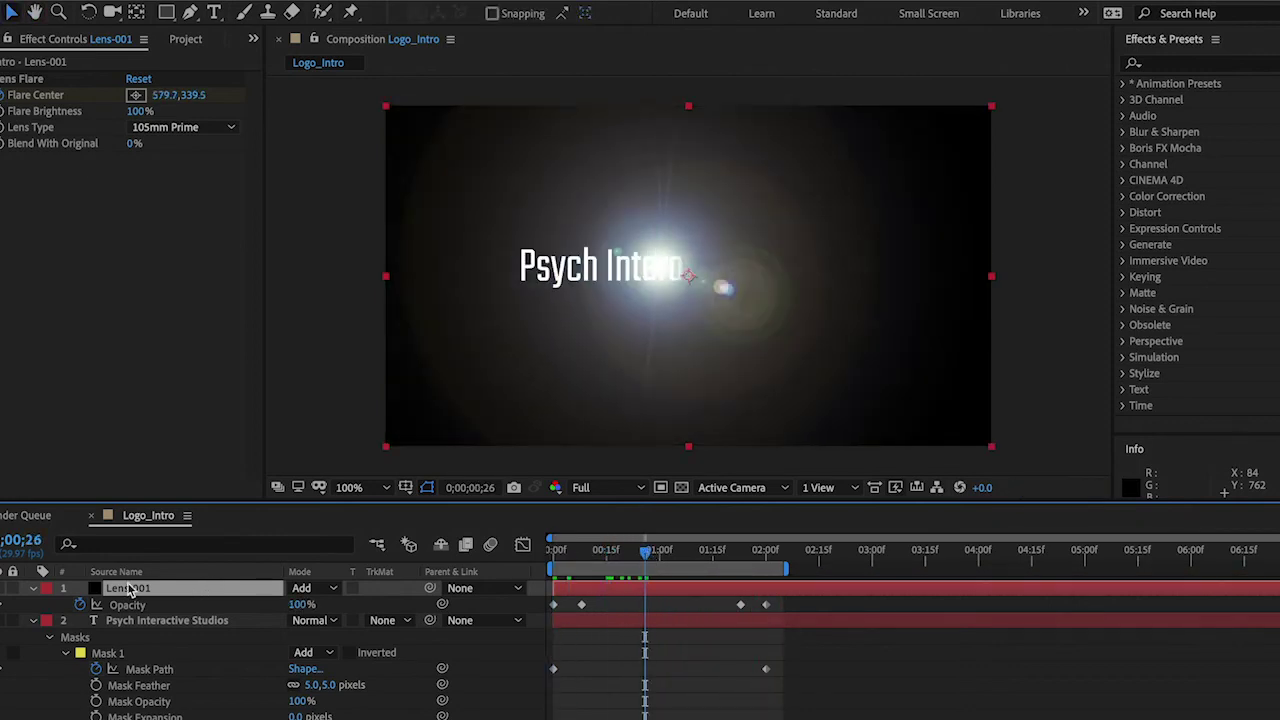
click(3, 588)
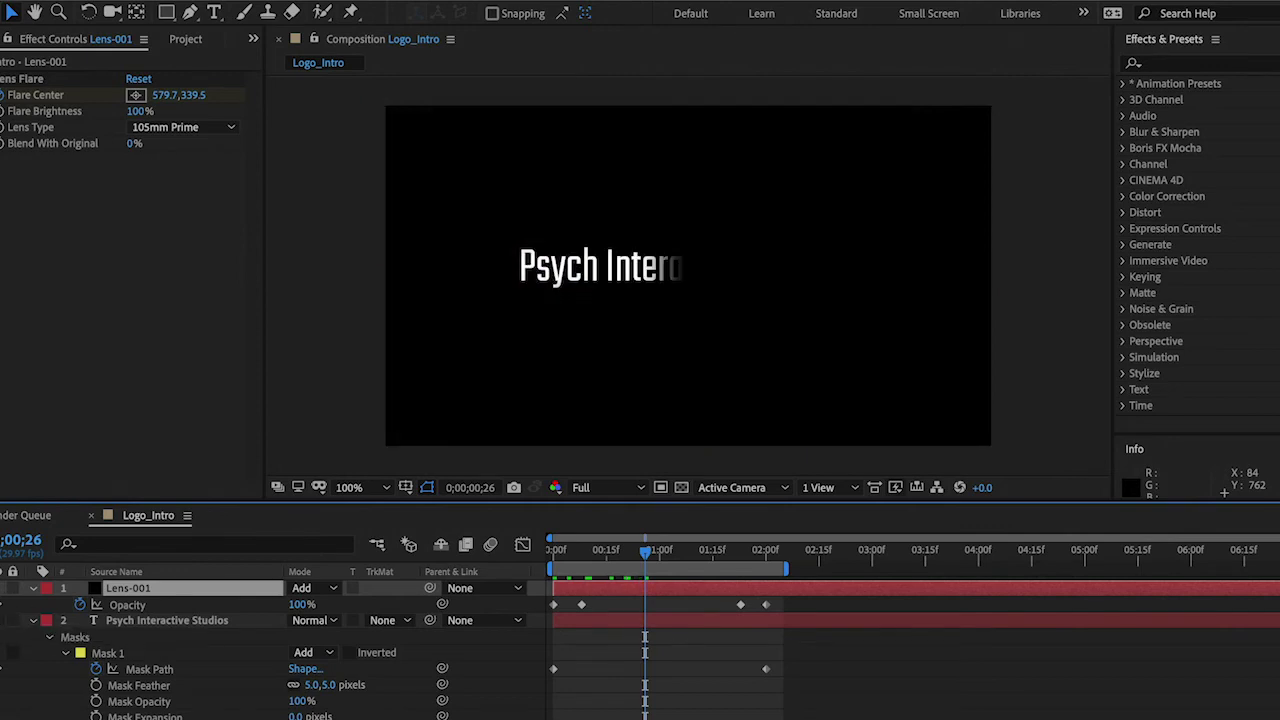
key(space)
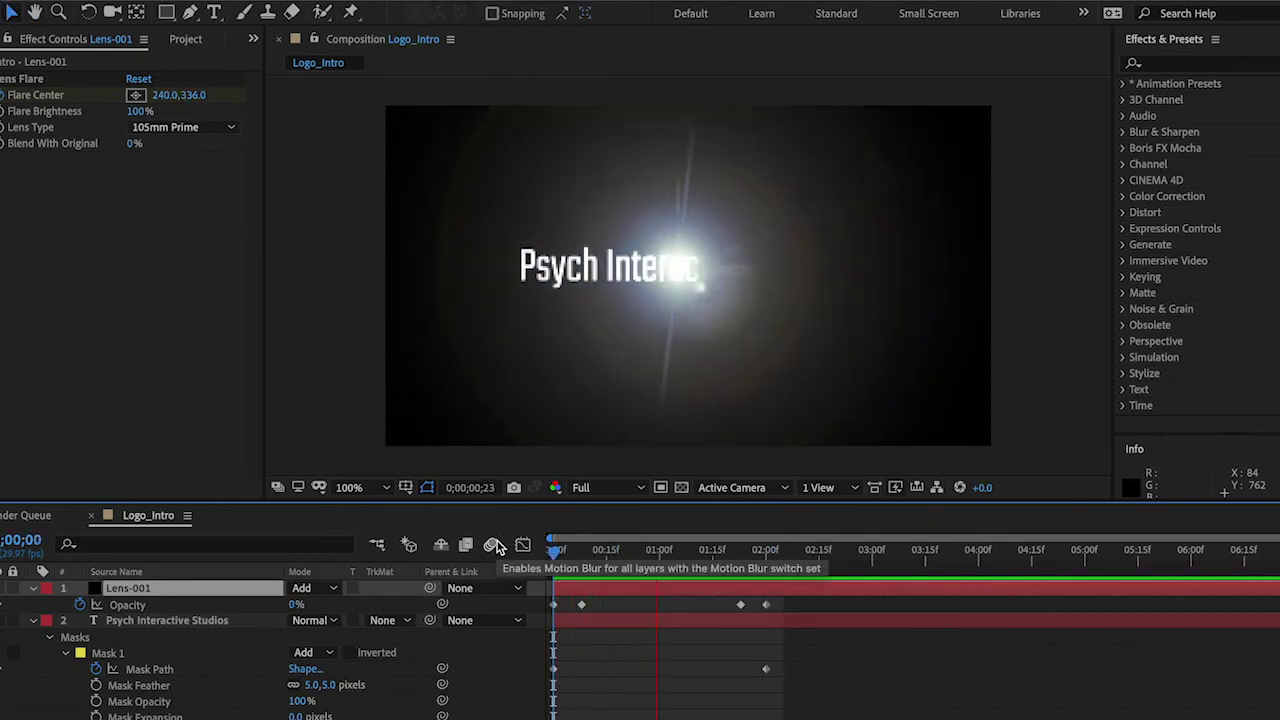
key(space)
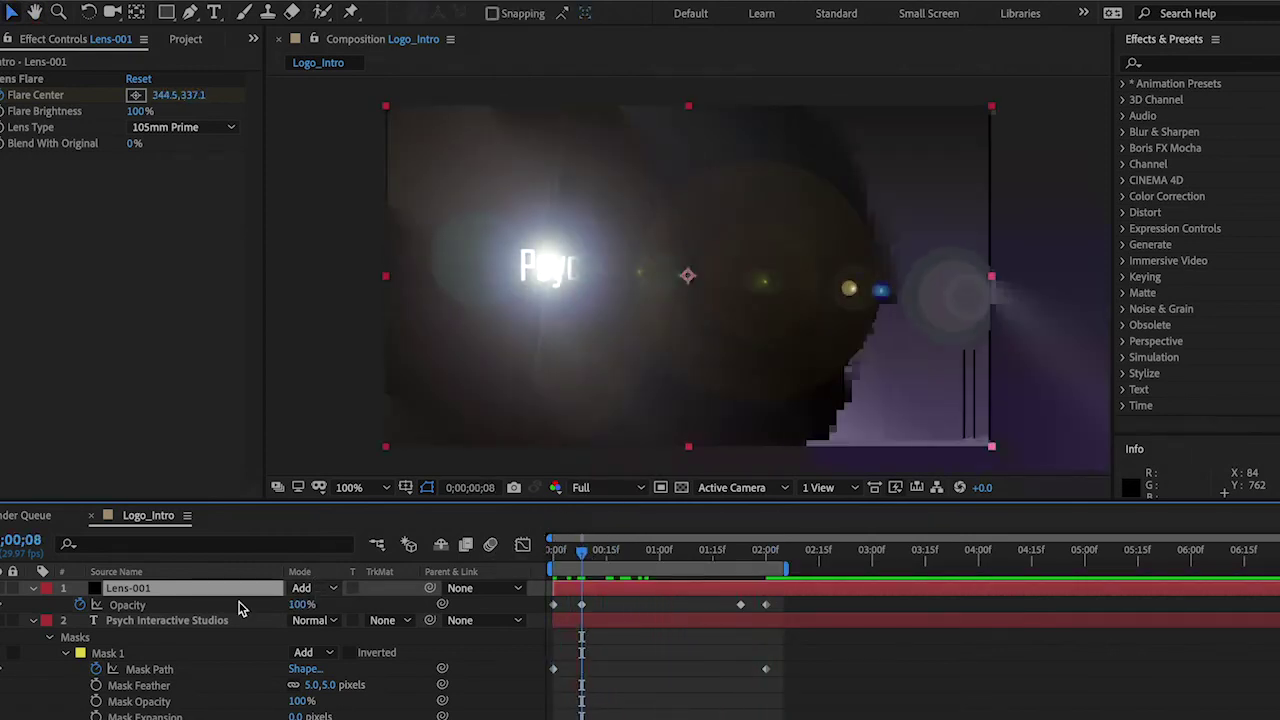
click(32, 621)
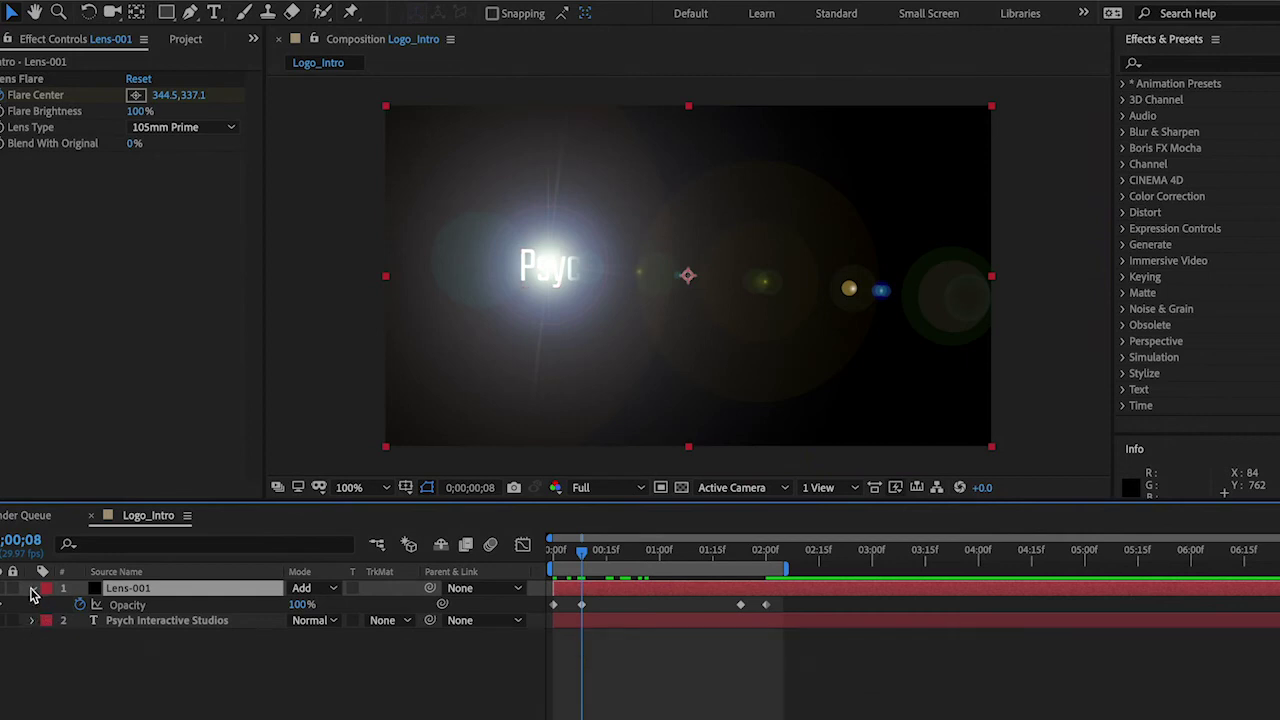
Create a new solid layer, Dark Gray Solid 1, with a dark gray color
click(32, 589)
right_click(146, 660)
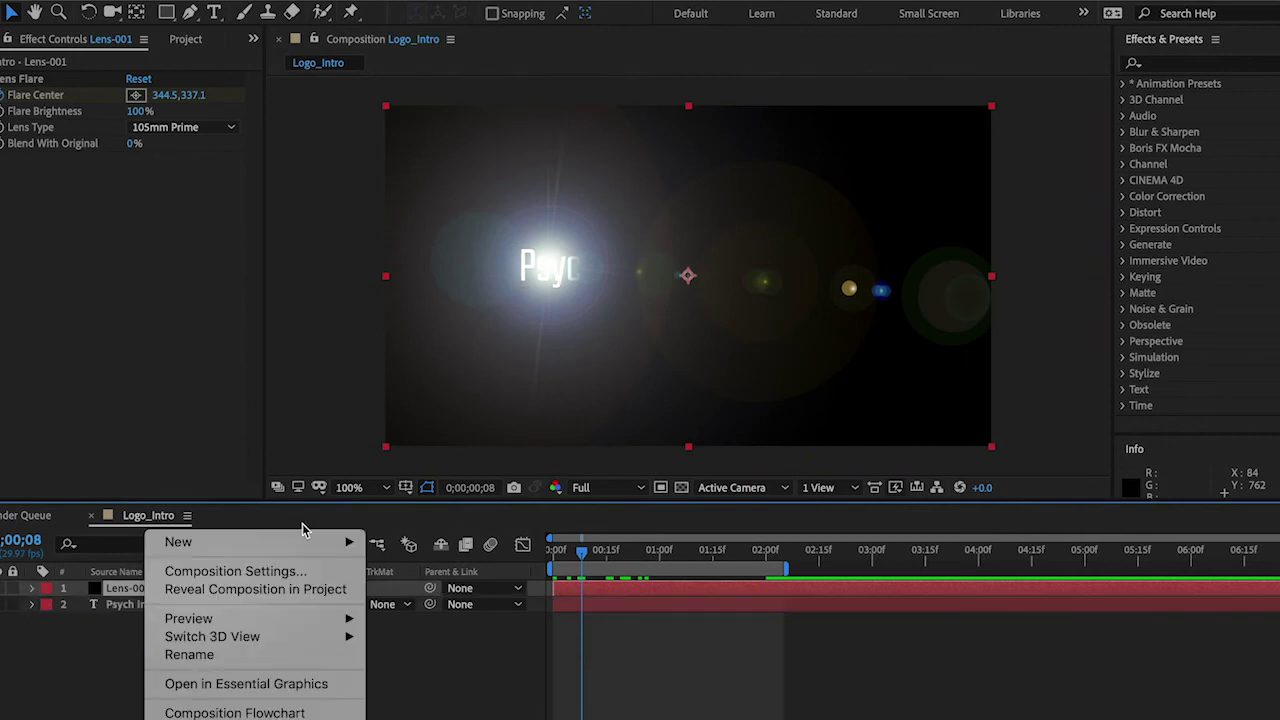
mouse_move(298, 547)
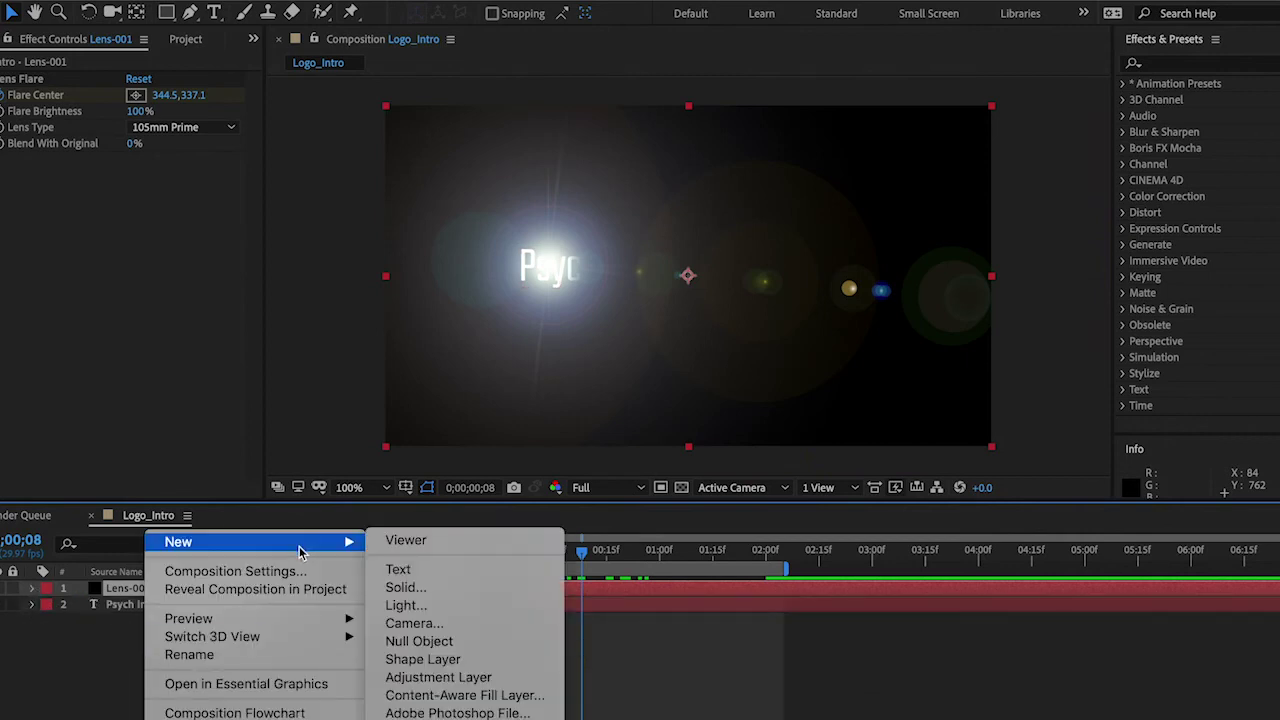
click(440, 588)
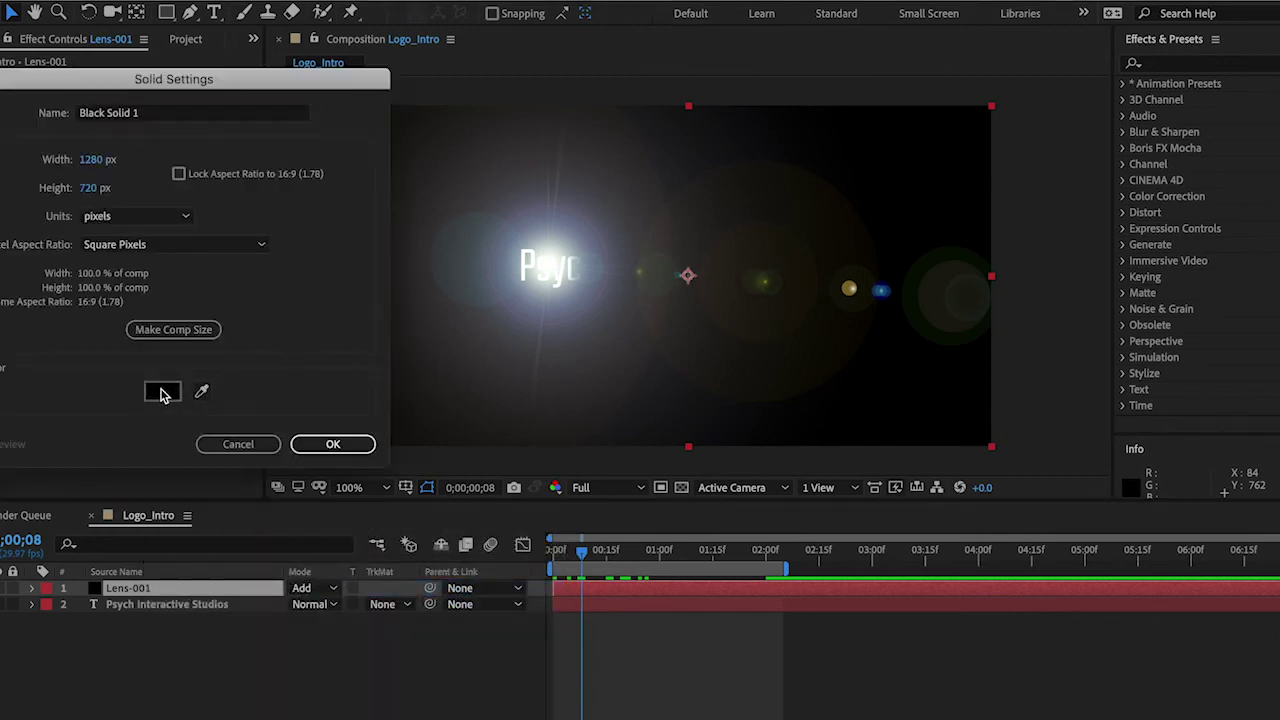
click(162, 391)
drag(103, 251, 10, 270)
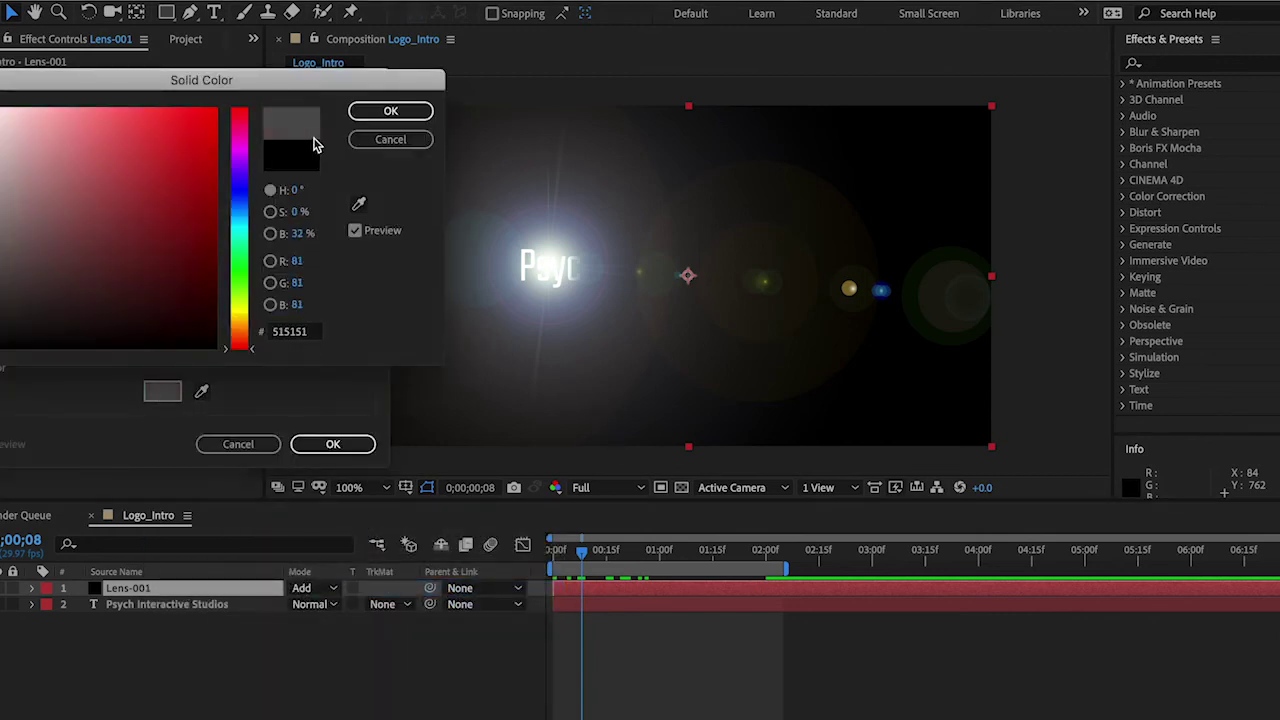
click(390, 111)
click(333, 444)
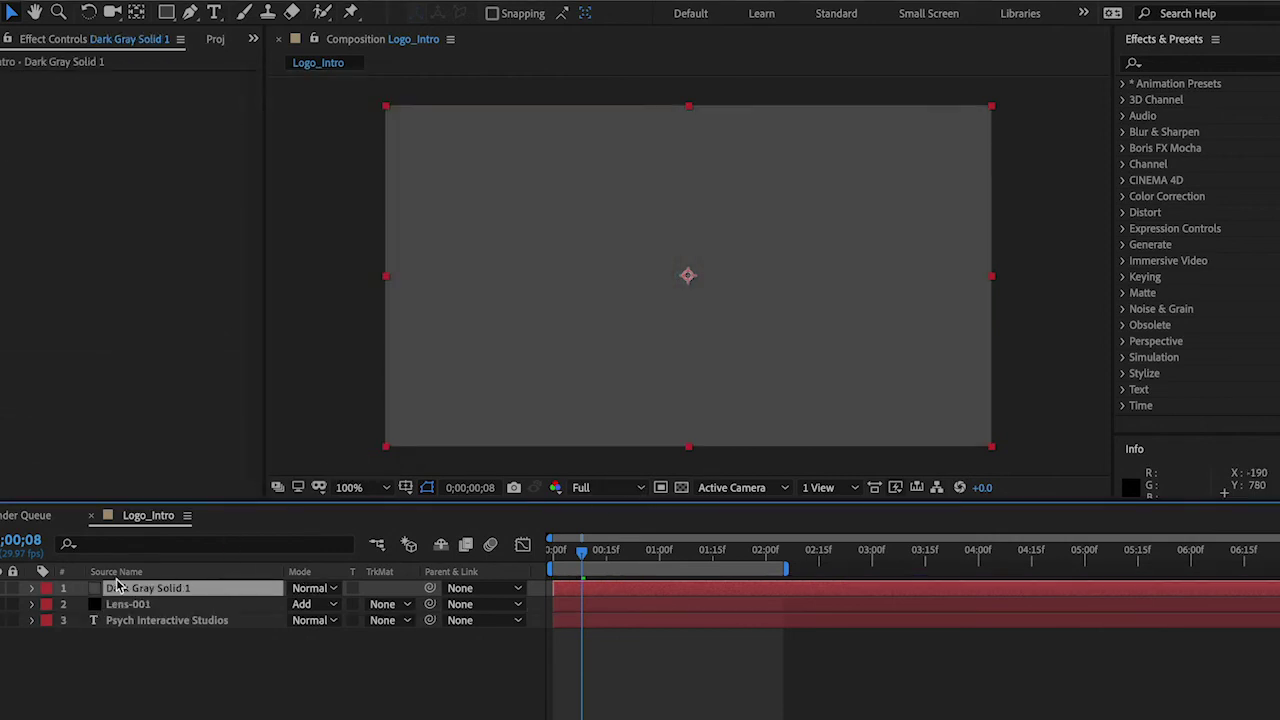
Move Dark Gray Solid 1 to the bottom of the layer stack and preview
drag(153, 594, 151, 649)
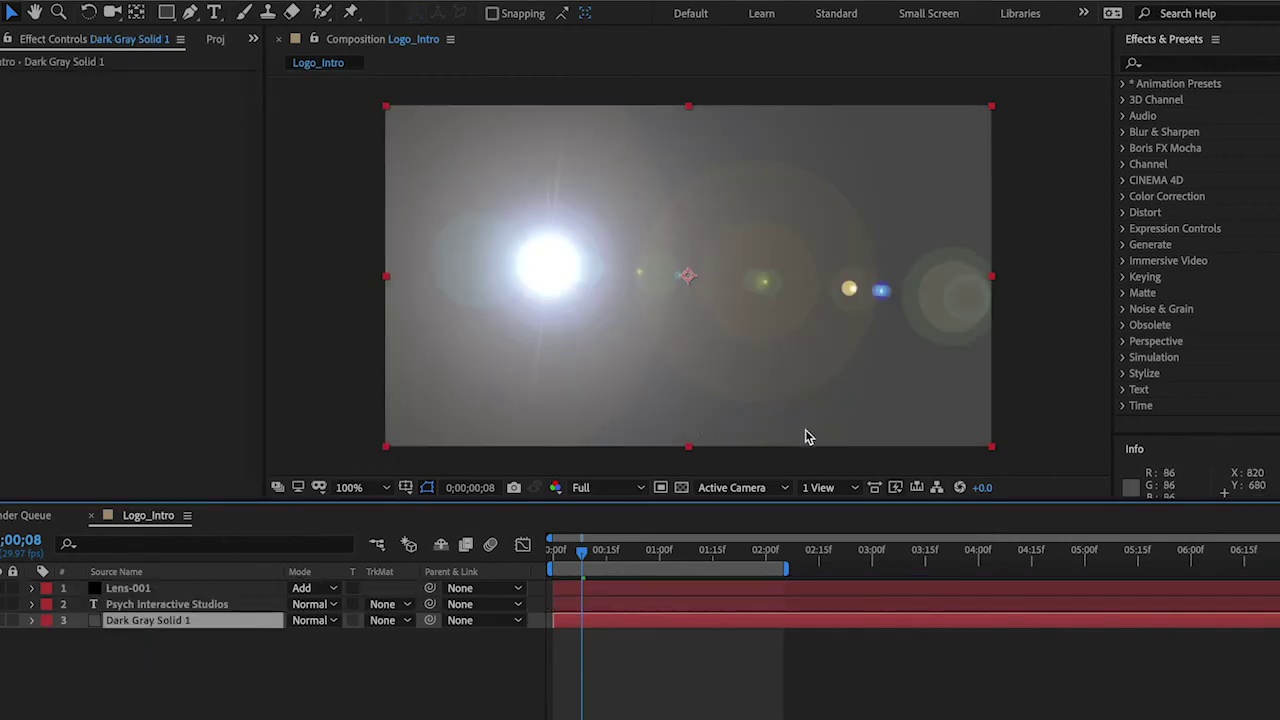
key(space)
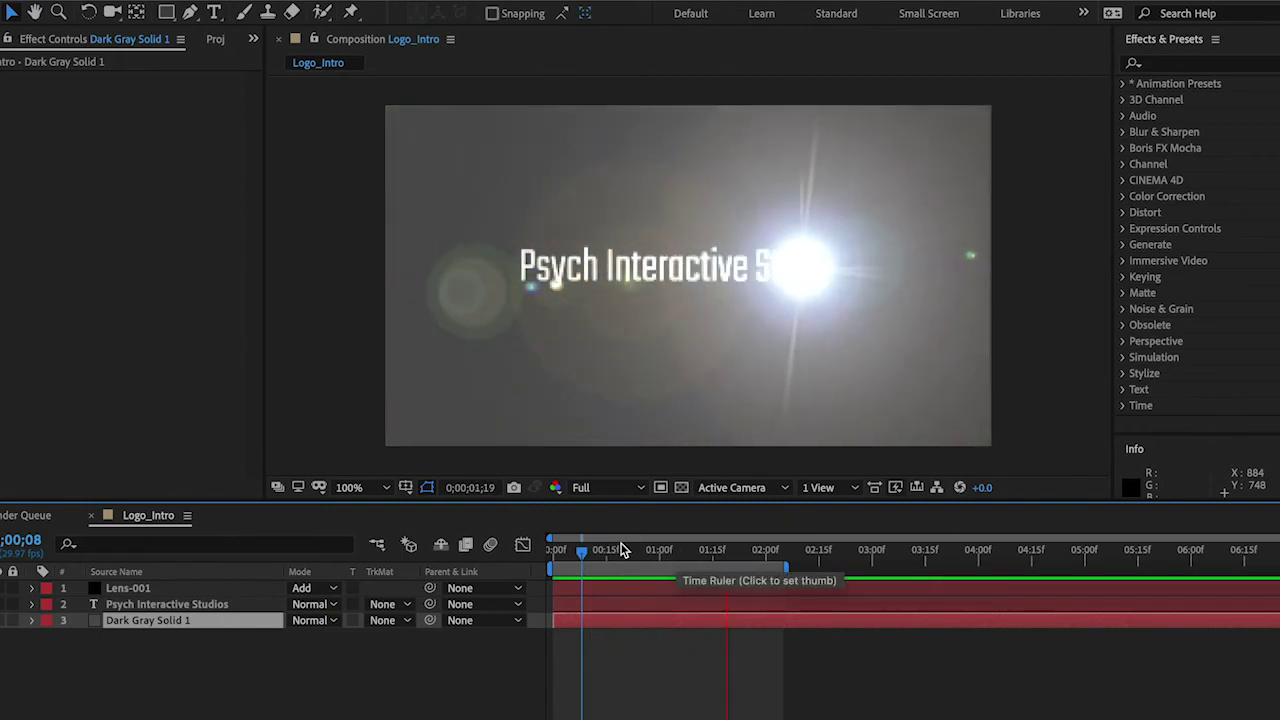
drag(594, 557, 522, 548)
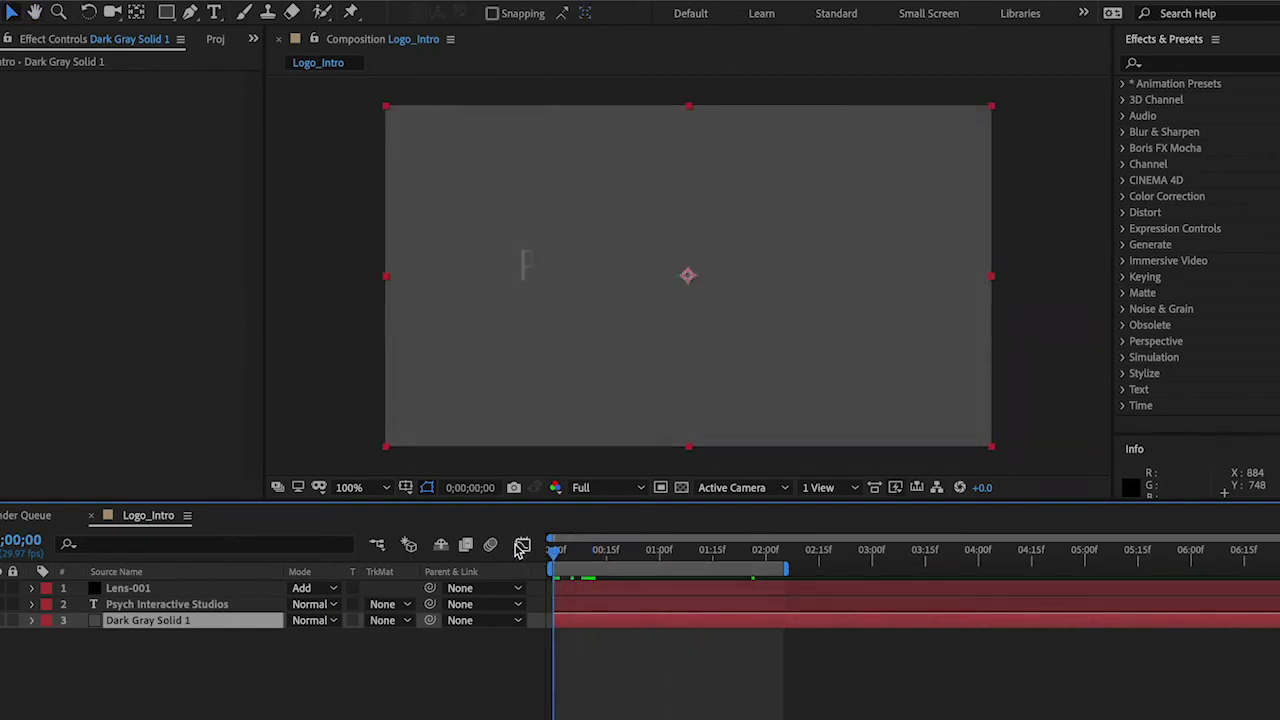
Set the Lens-001 Flare Brightness to 50%
key(space)
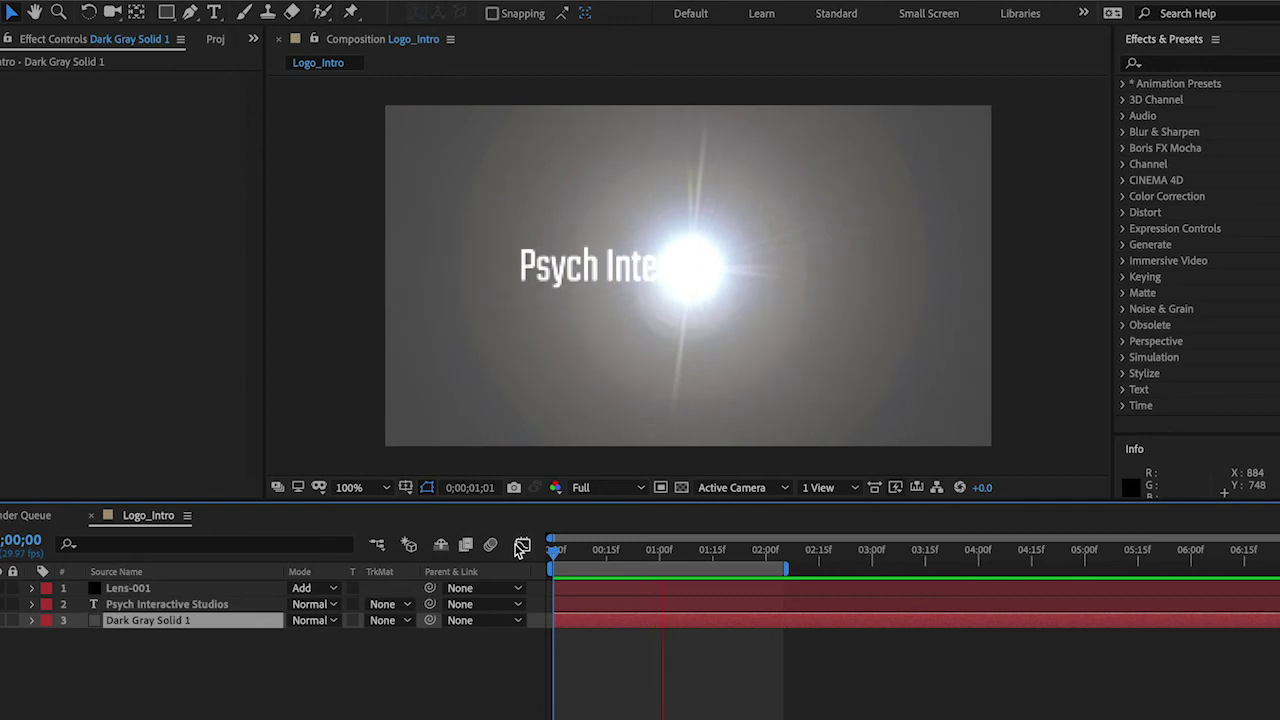
key(space)
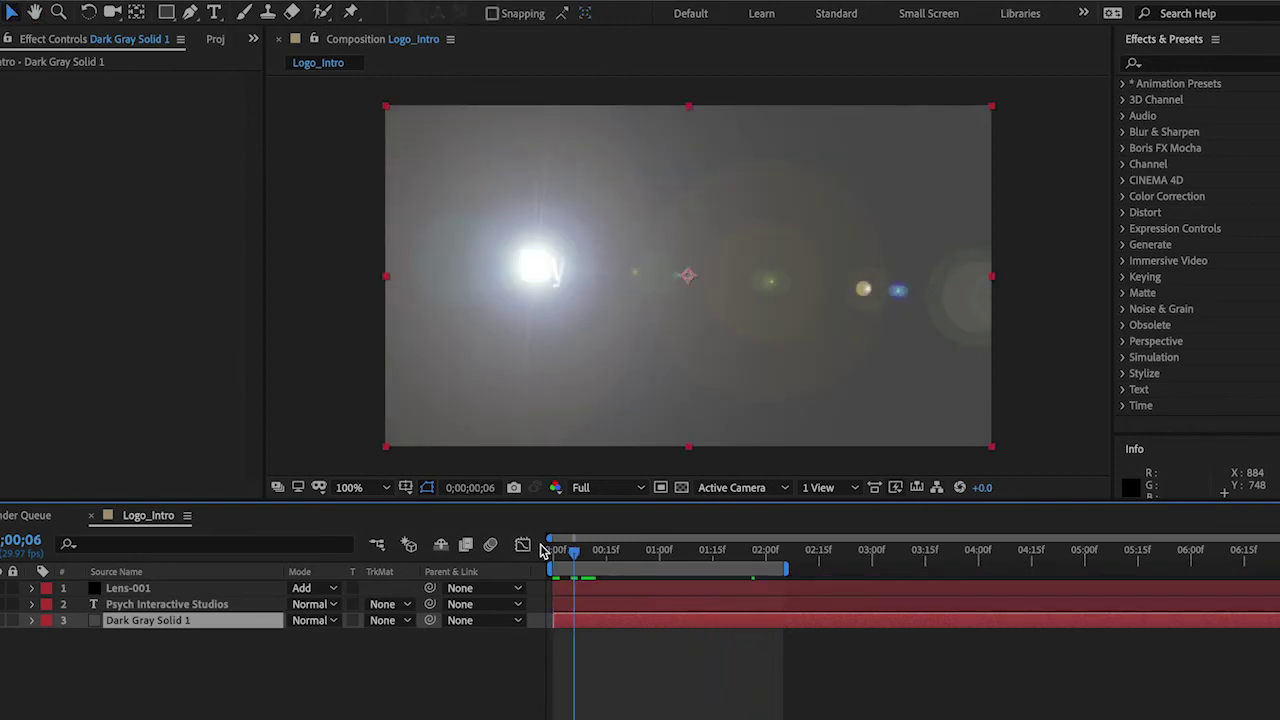
key(space)
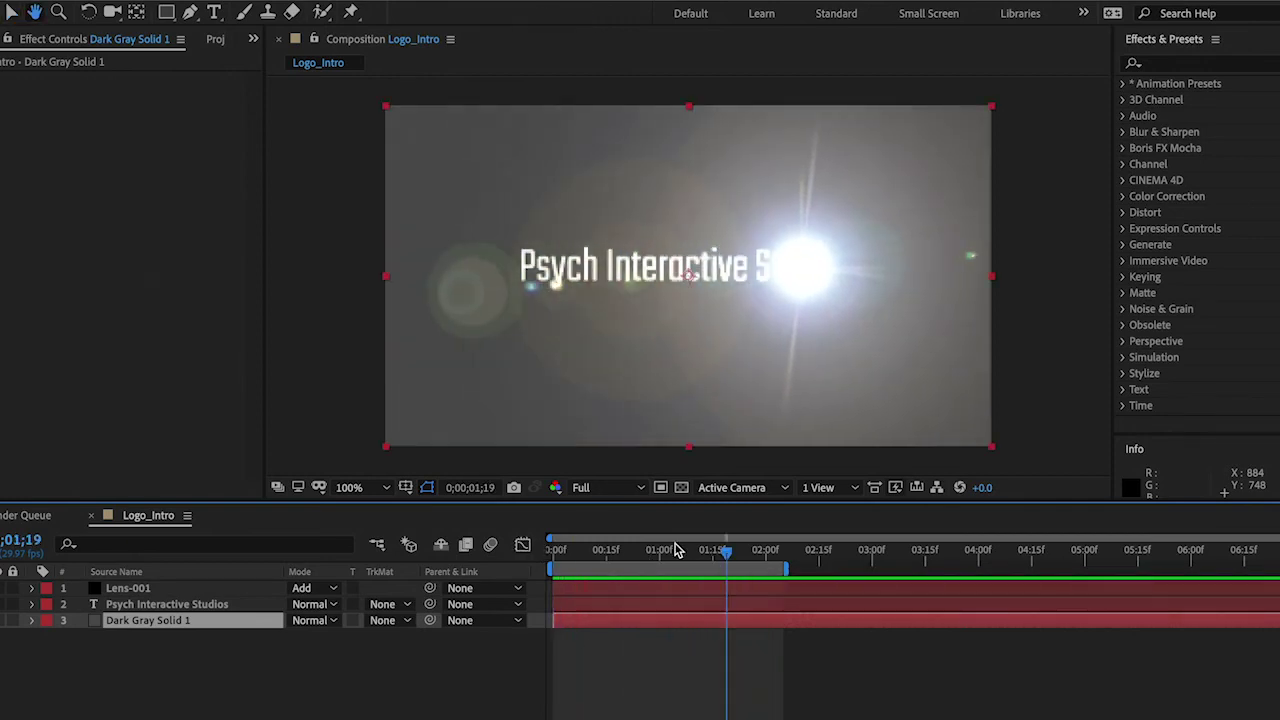
click(628, 555)
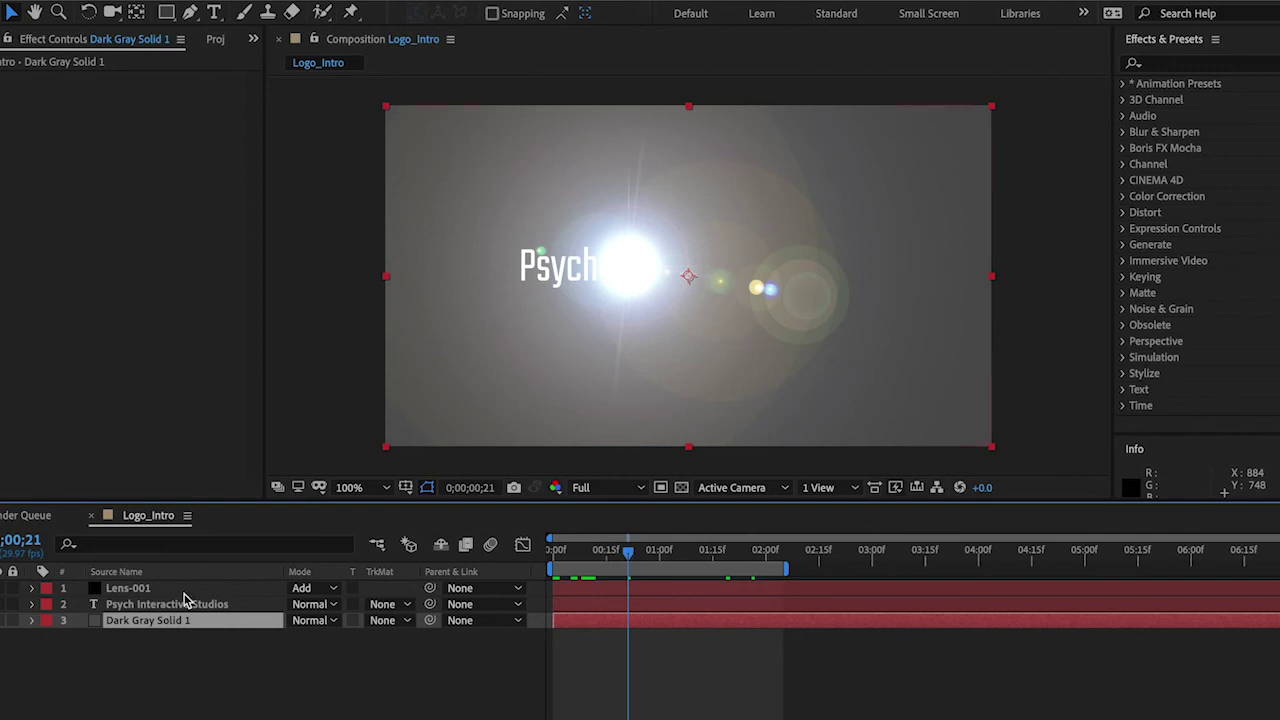
click(140, 588)
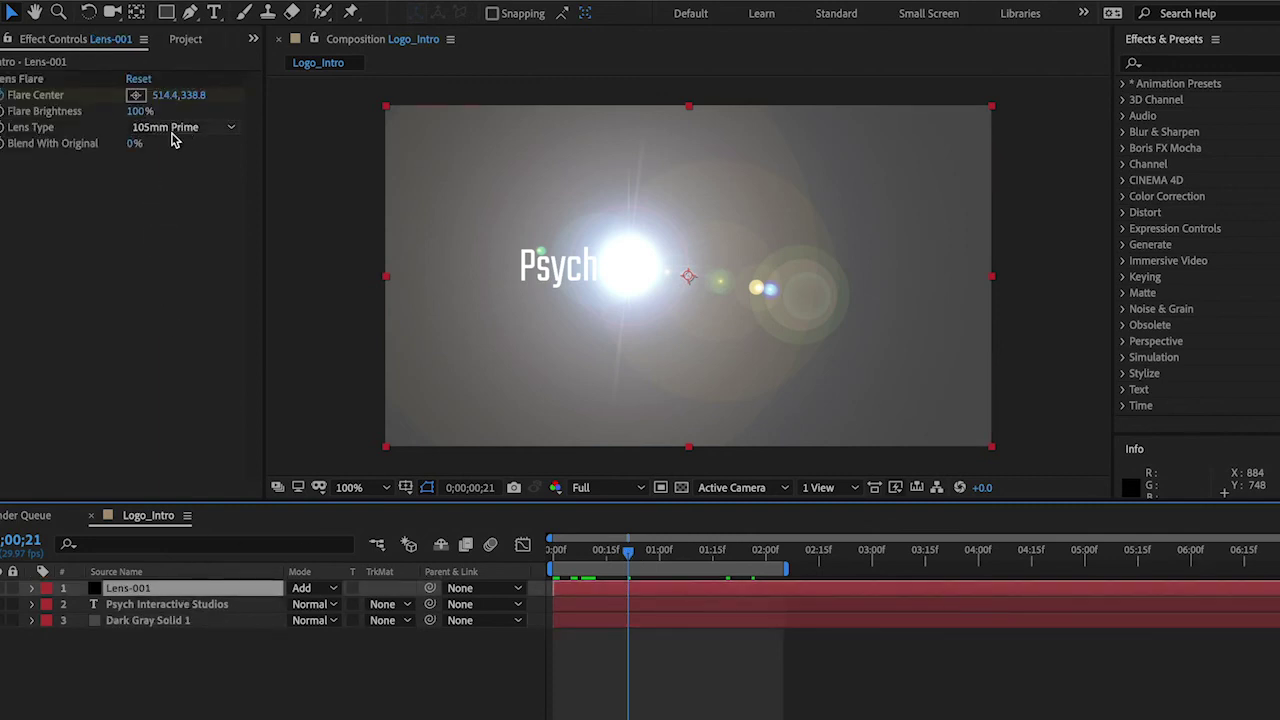
drag(140, 111, 88, 115)
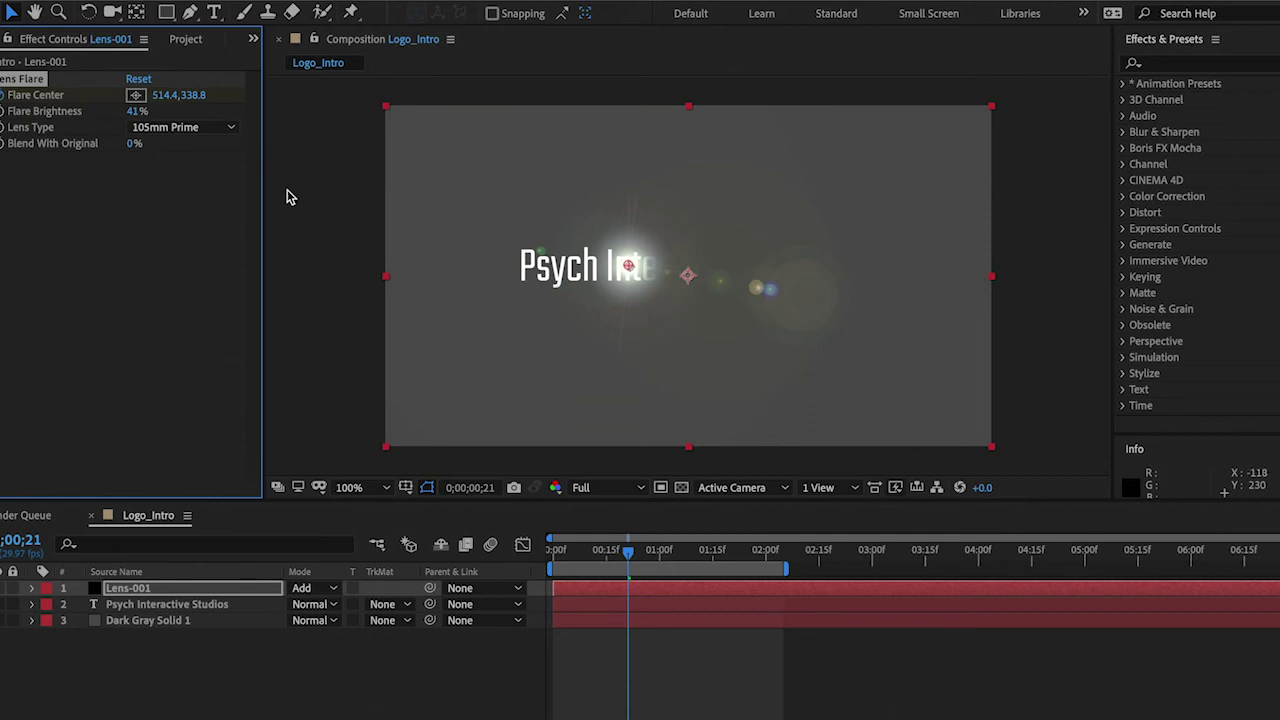
click(137, 112)
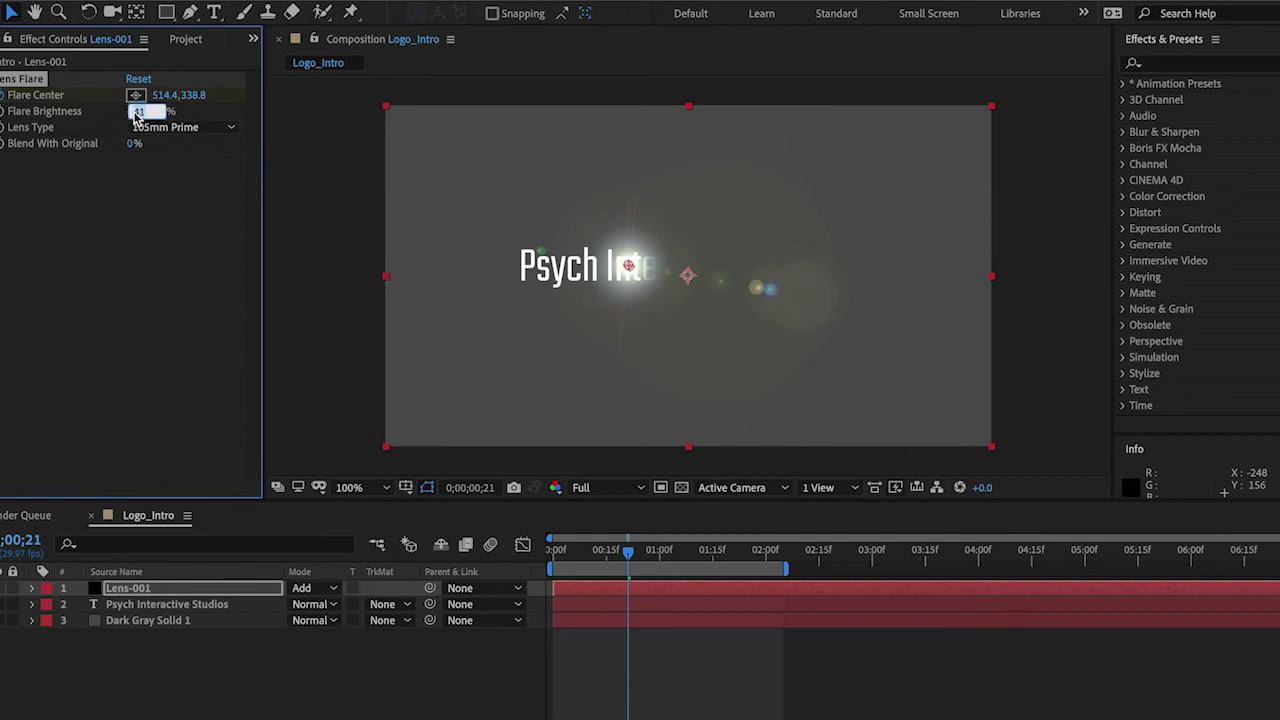
text(50)
key(Return)
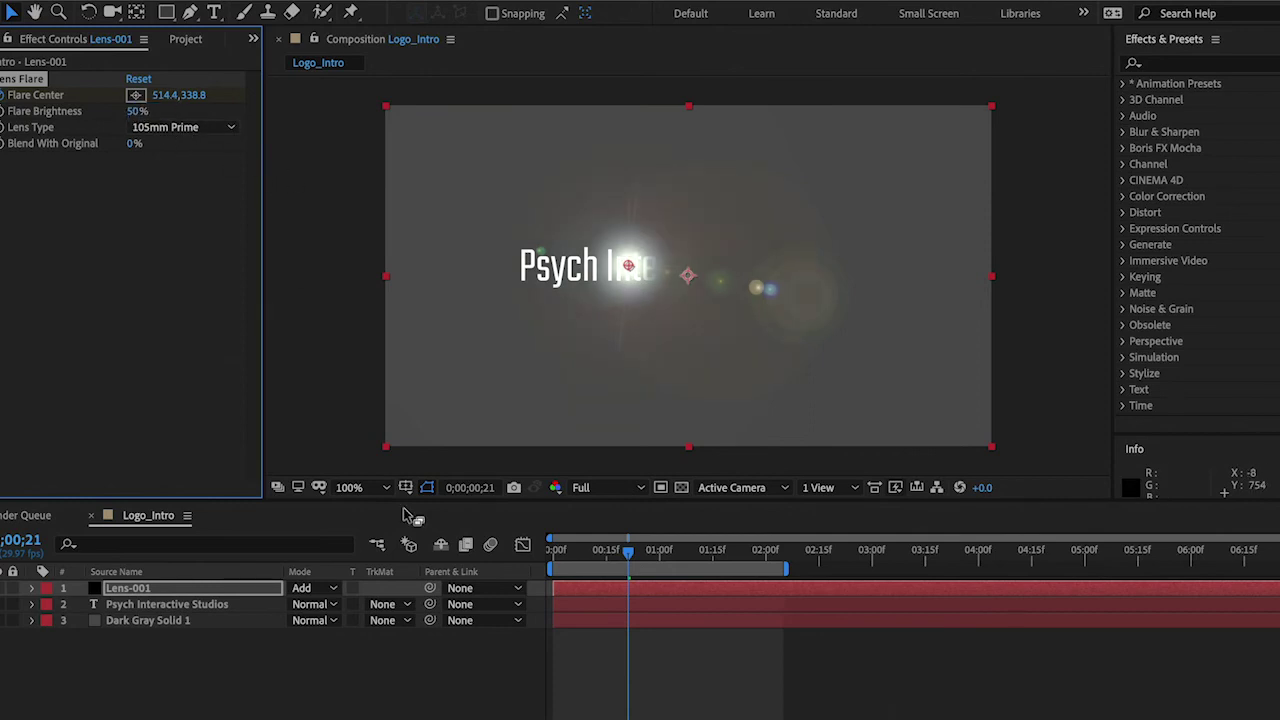
Preview the dimmer flare, then duplicate the Lens-001 layer
key(space)
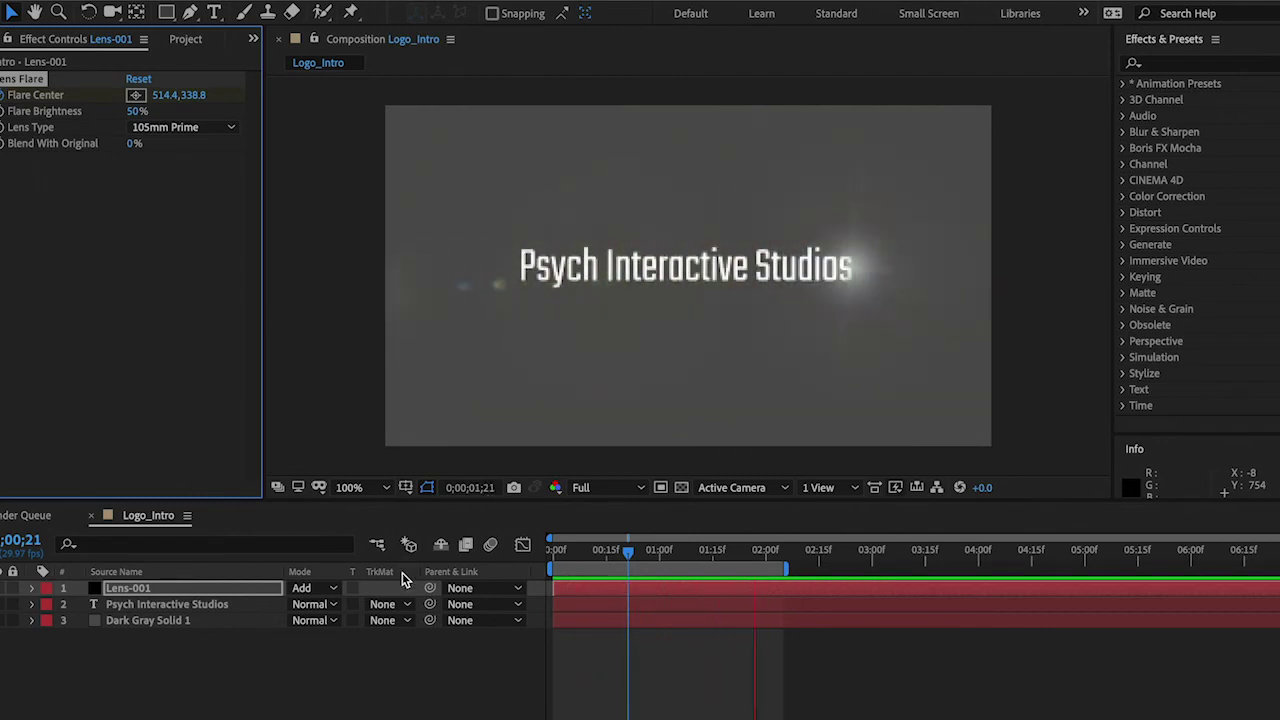
click(200, 597)
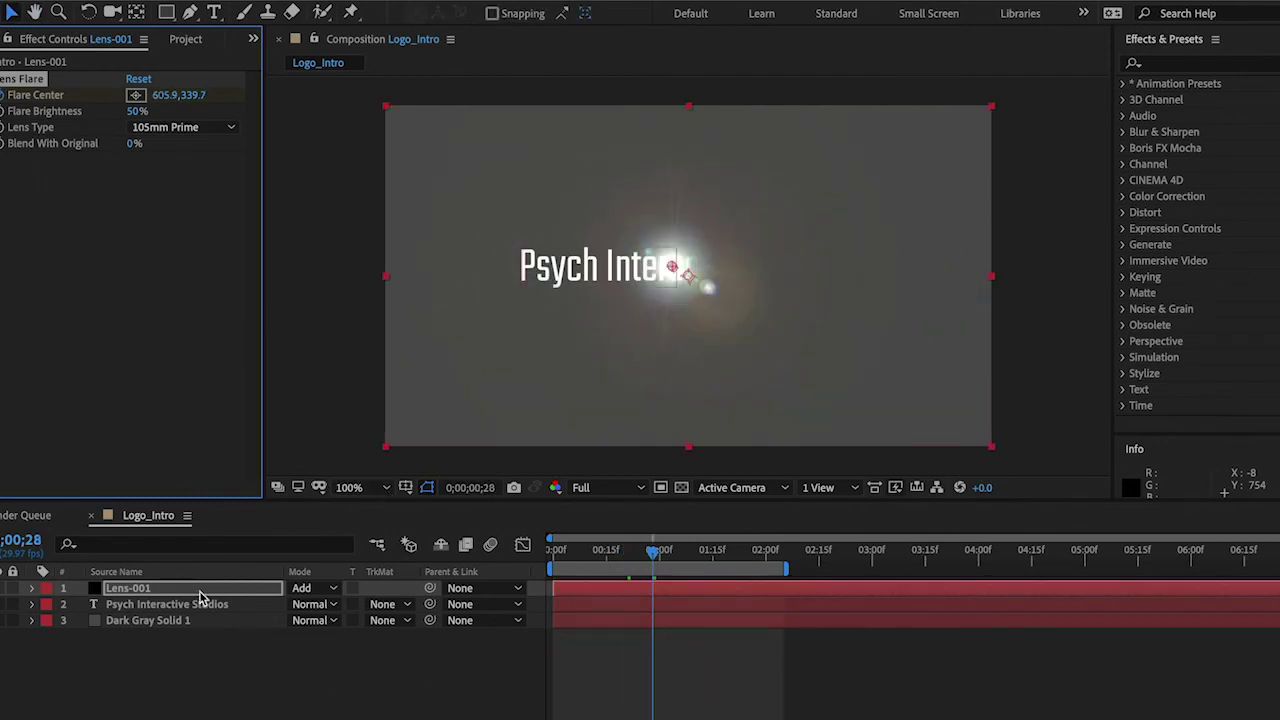
click(123, 590)
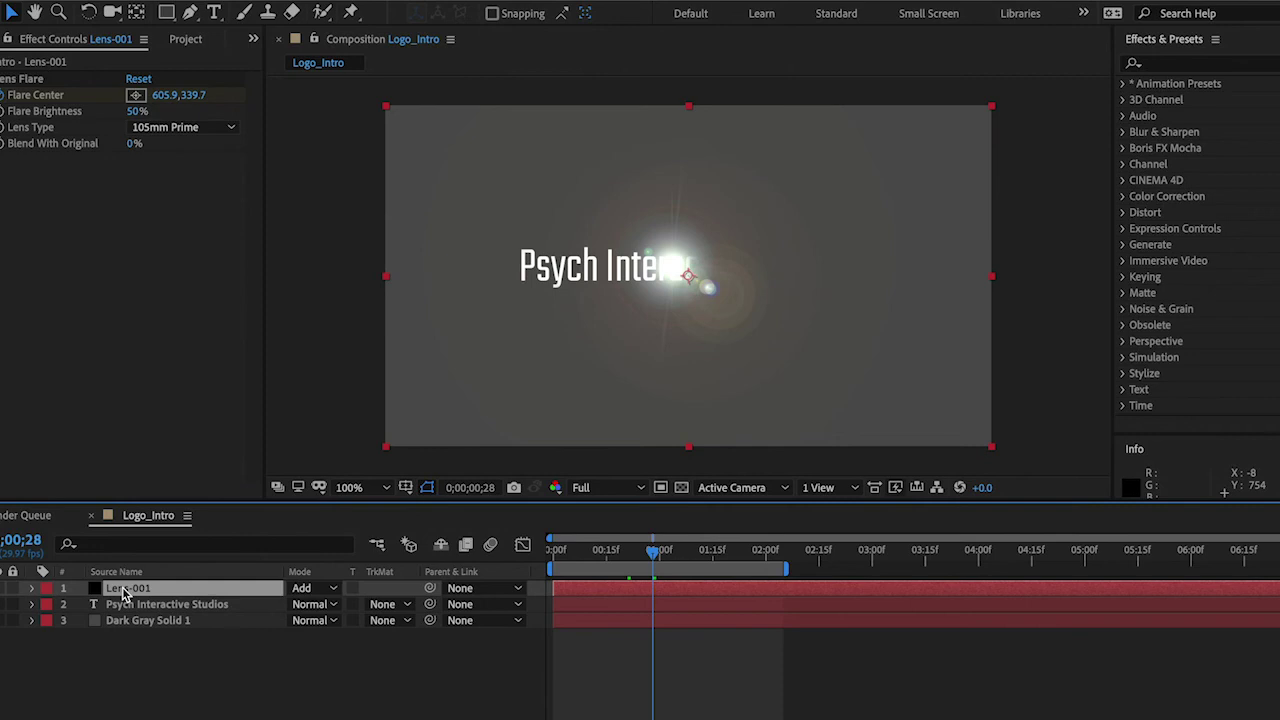
key(ctrl+d)
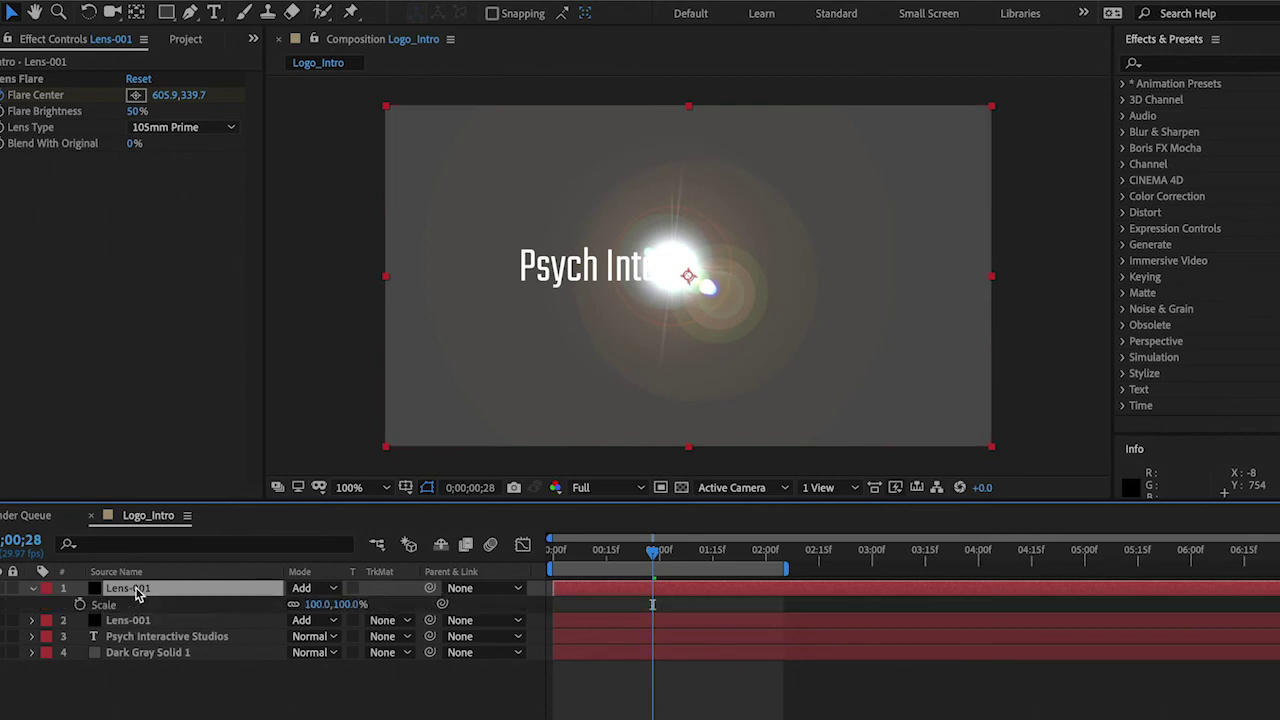
Scale the Lens-001 copy to 44%, move it left, and preview both flares
drag(340, 603, 302, 605)
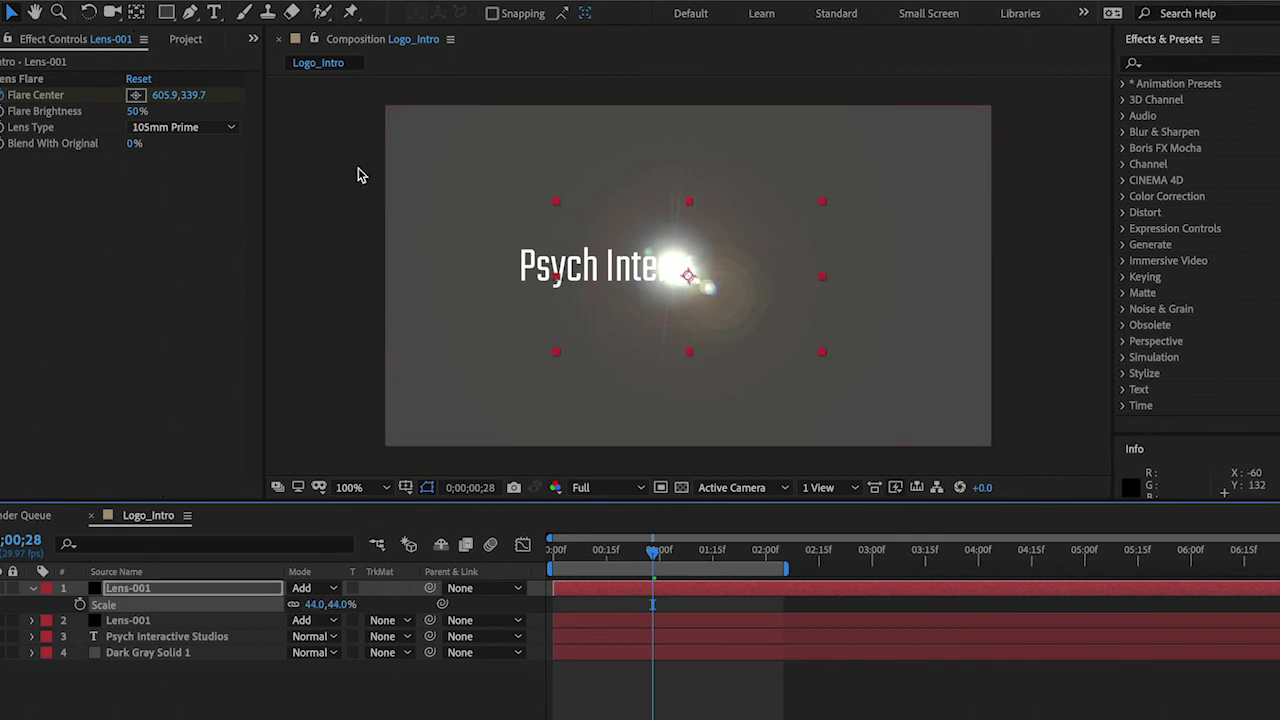
drag(689, 232, 576, 238)
drag(587, 557, 531, 560)
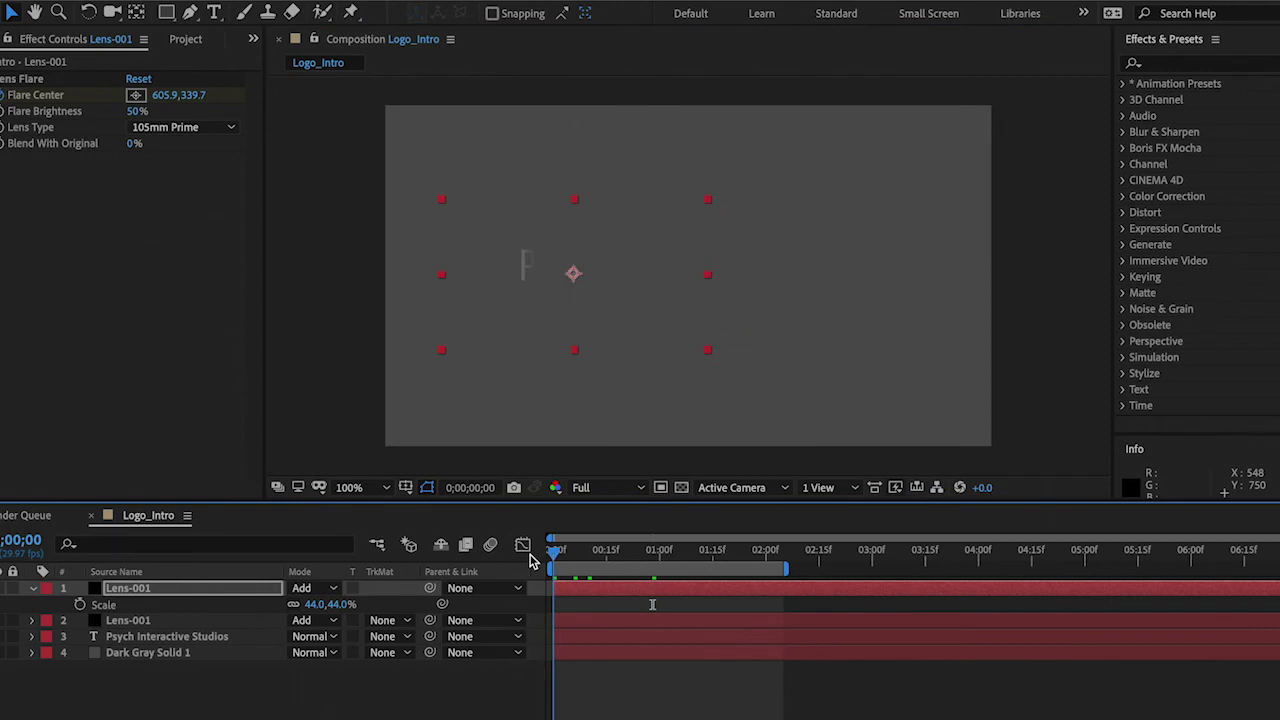
key(space)
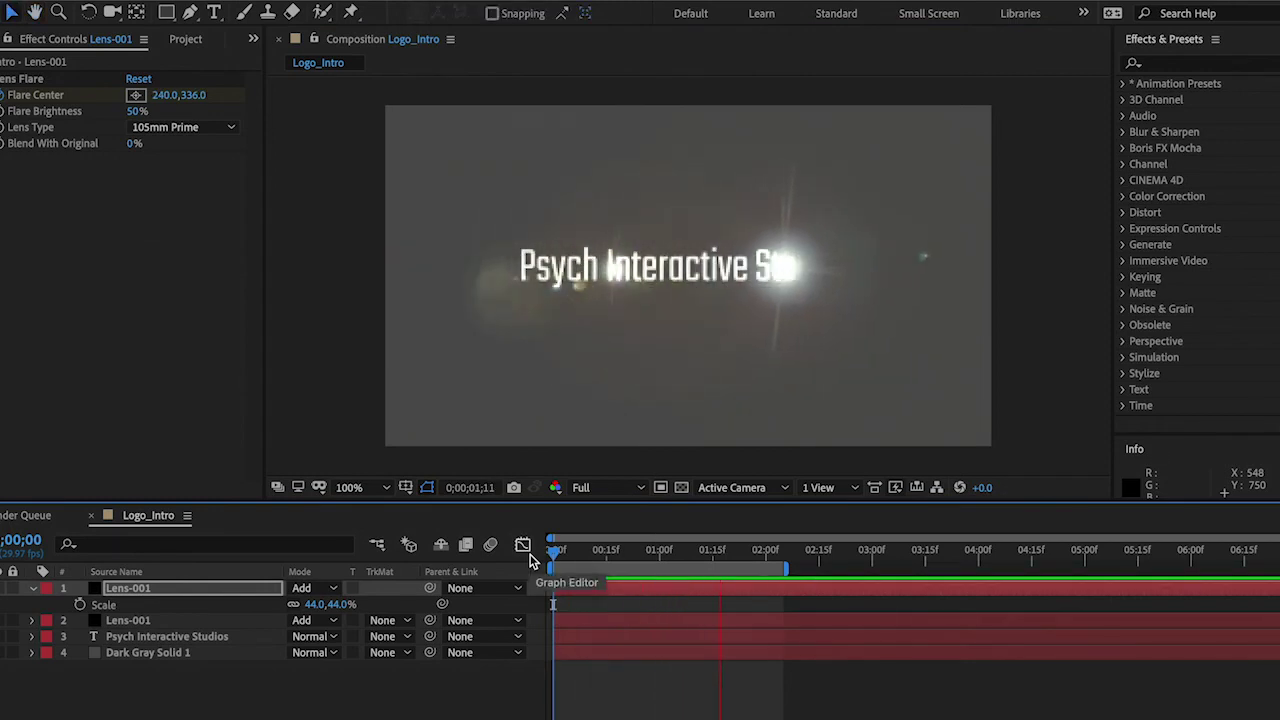
key(space)
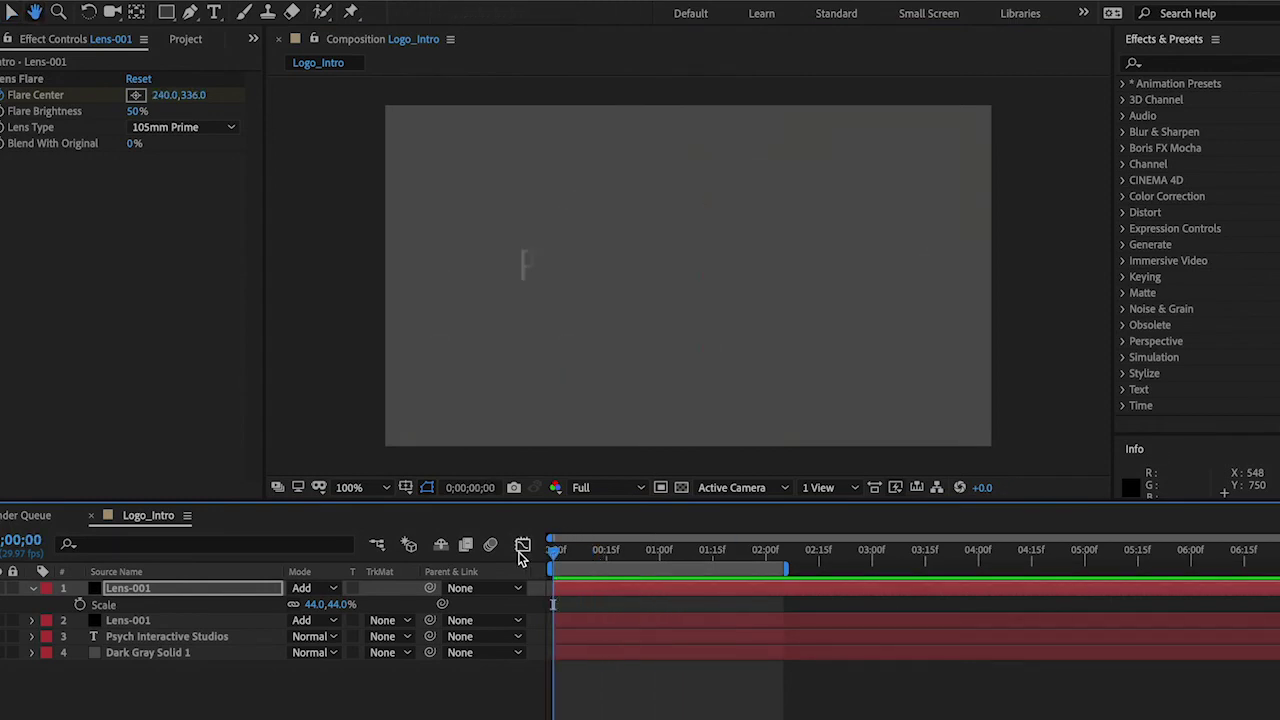
key(space)
click(593, 557)
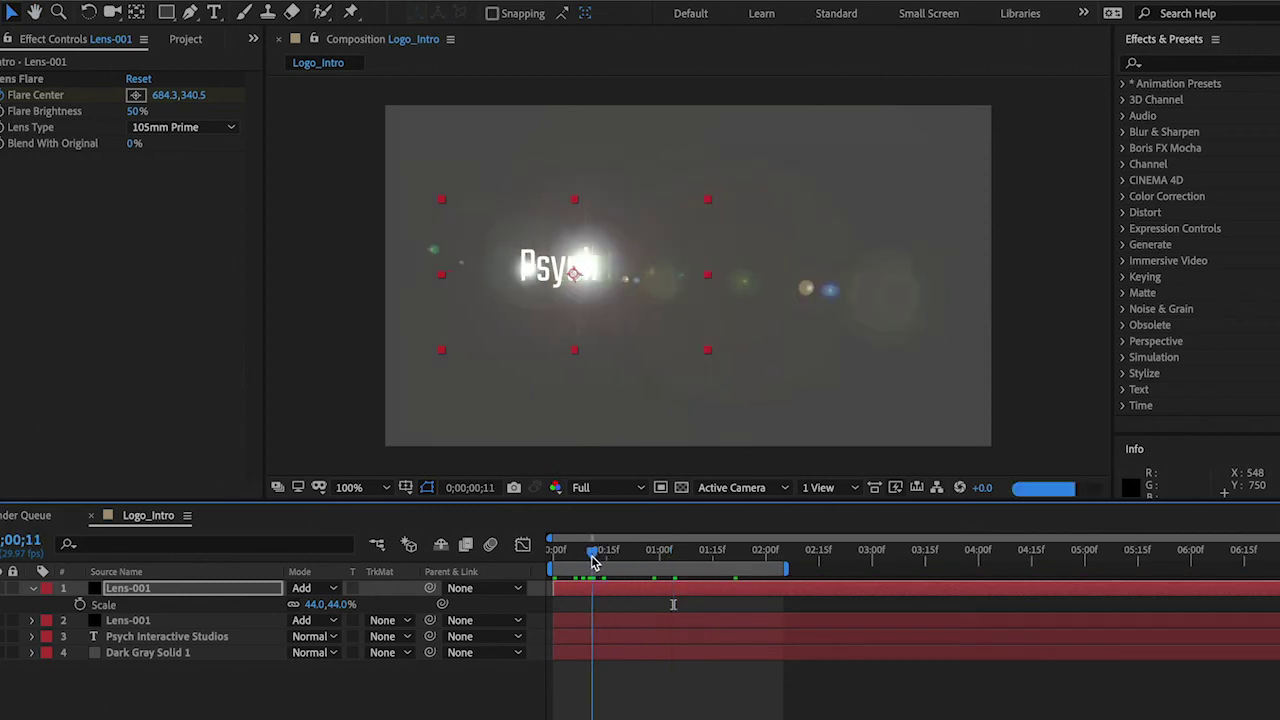
Rename the top flare copy to Lens-soft
double_click(168, 587)
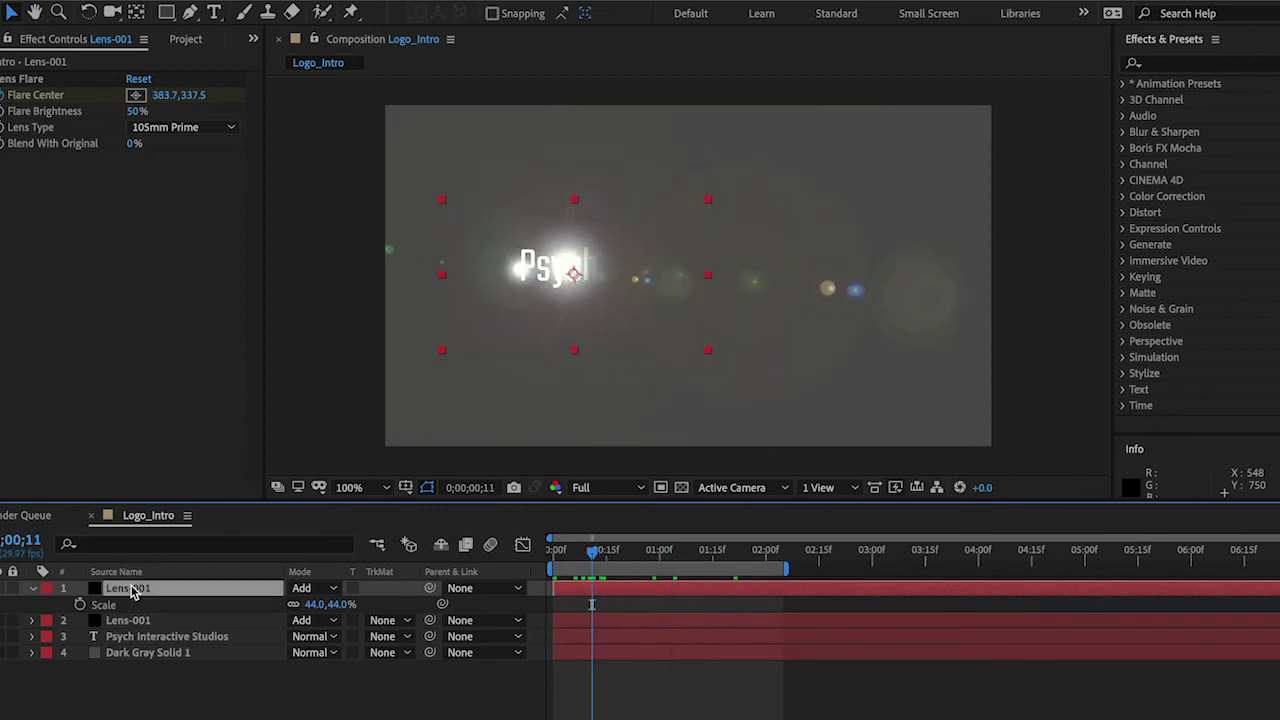
click(143, 592)
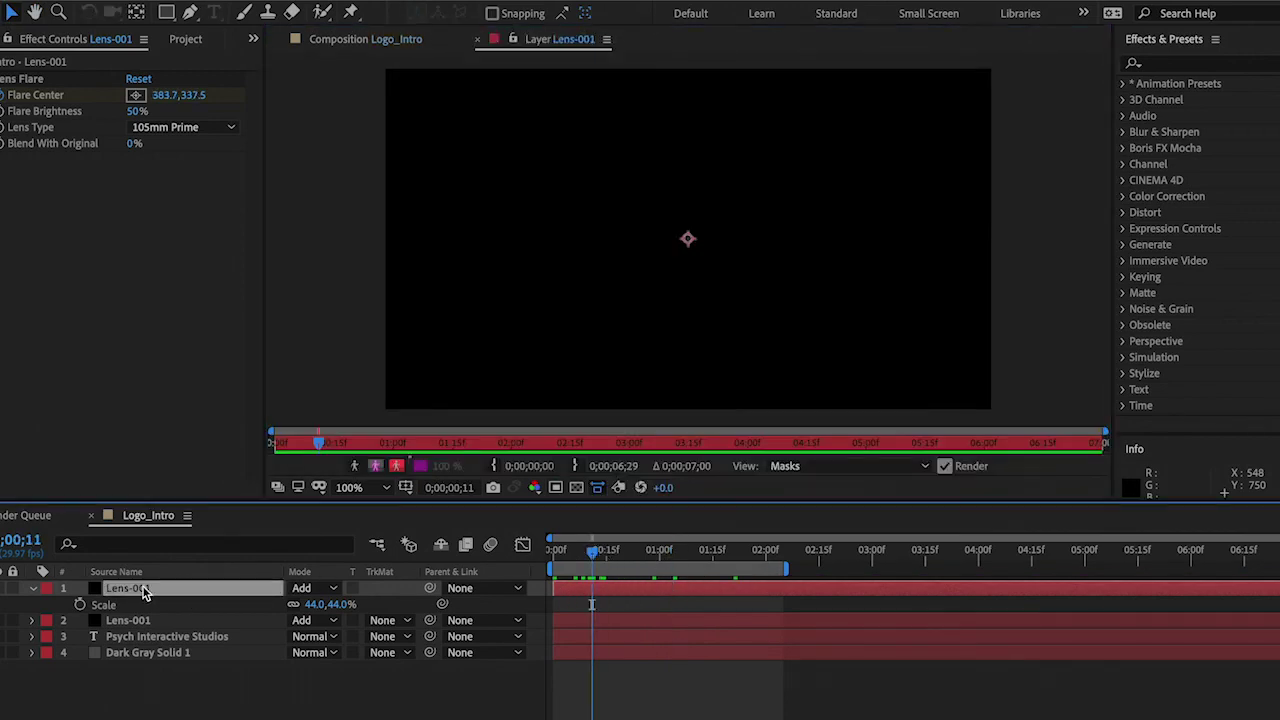
key(Return)
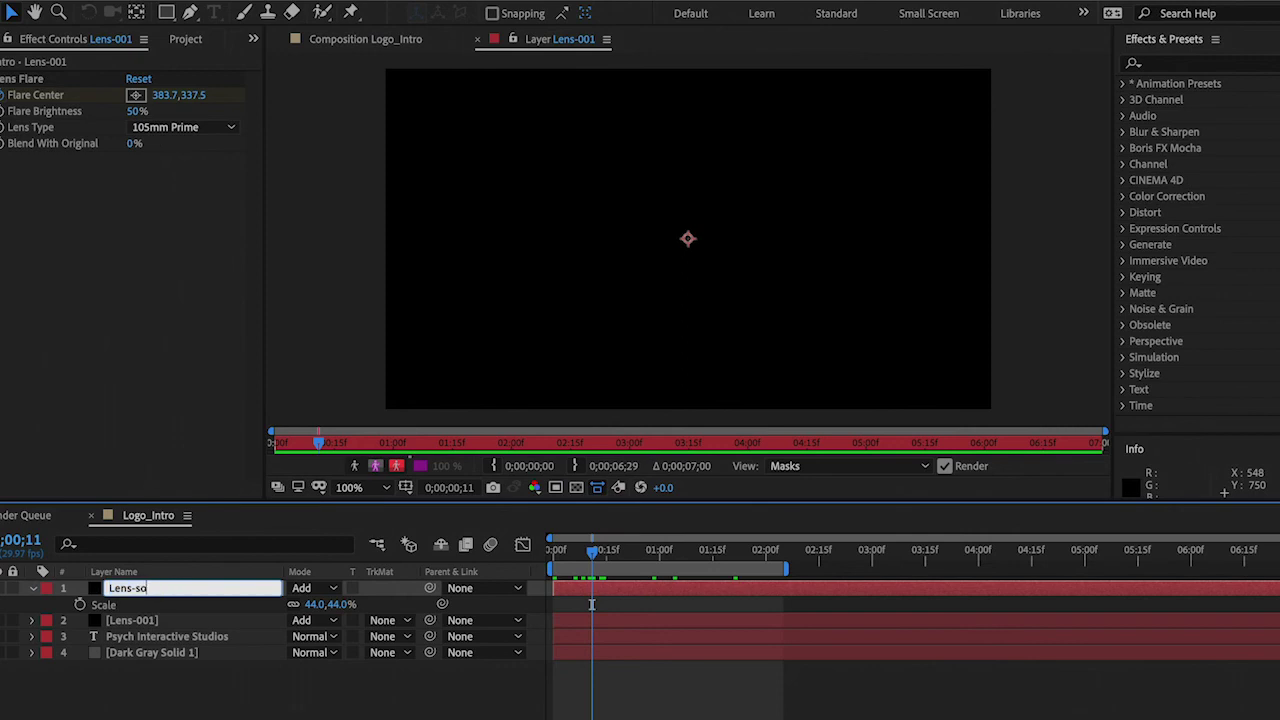
key(Return)
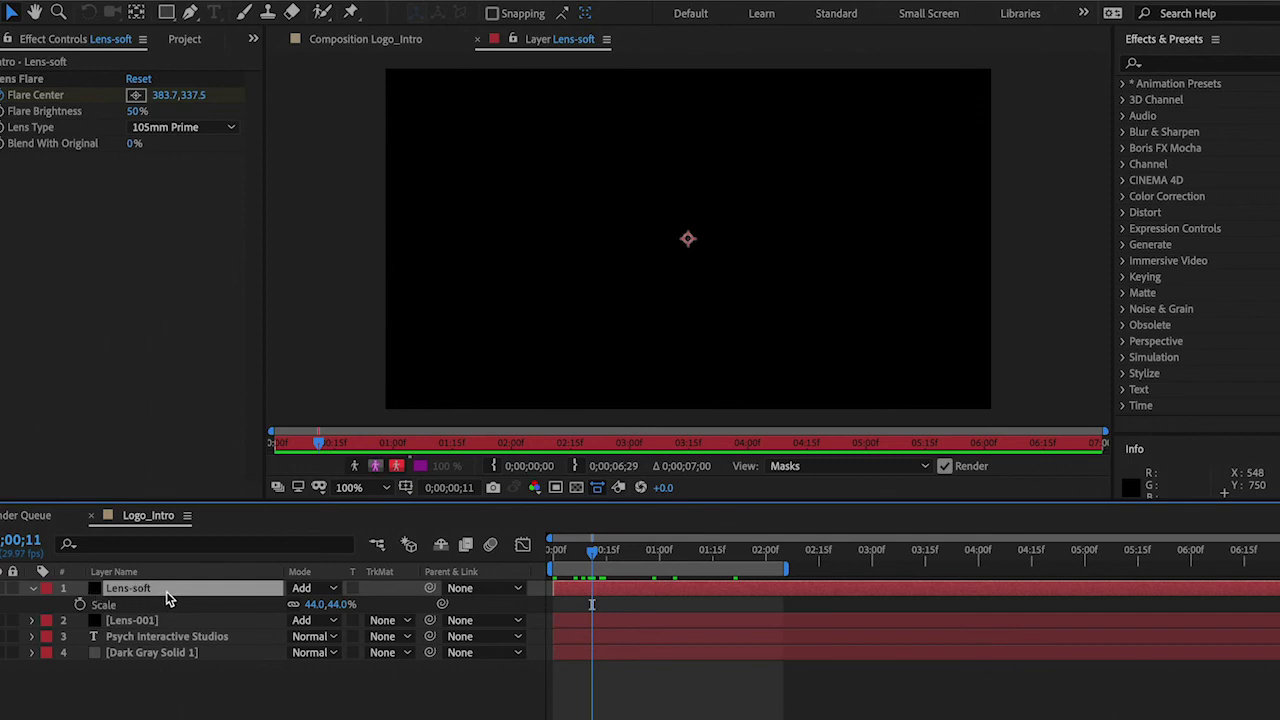
Go to frame 12 and return to the Logo_Intro composition view
click(586, 551)
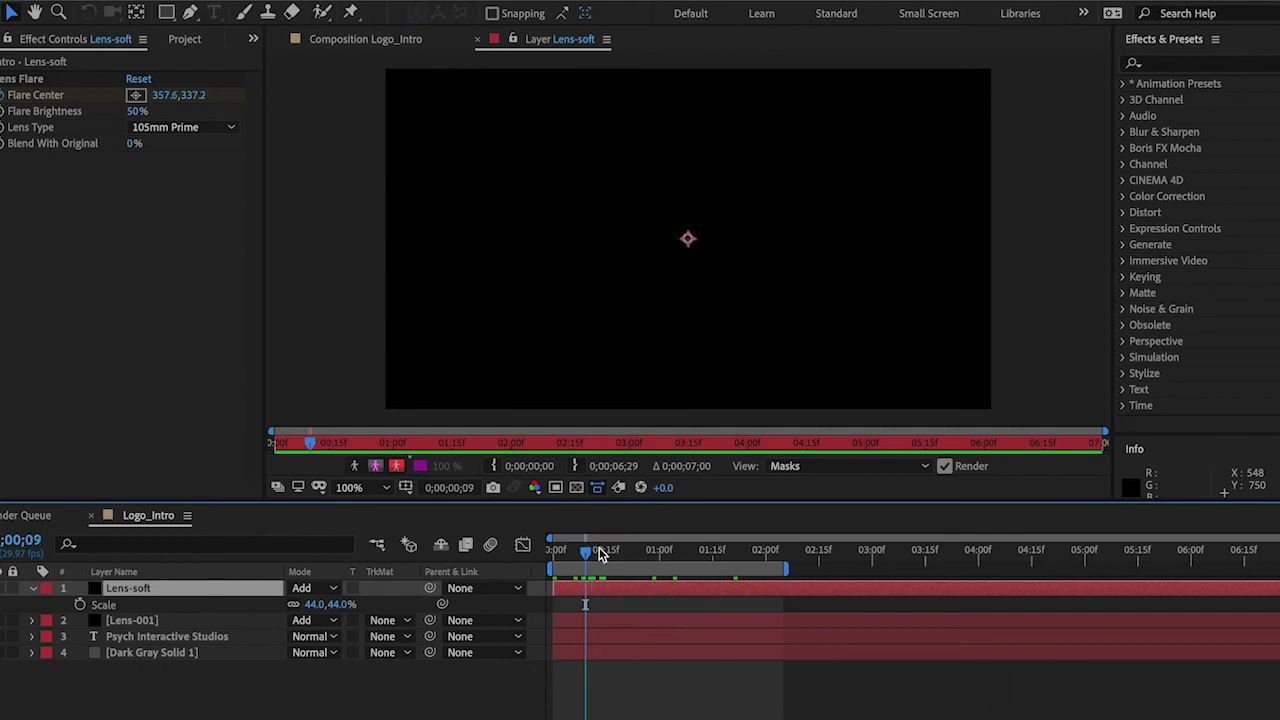
mouse_move(612, 549)
mouse_down()
mouse_move(645, 553)
mouse_move(596, 560)
mouse_up()
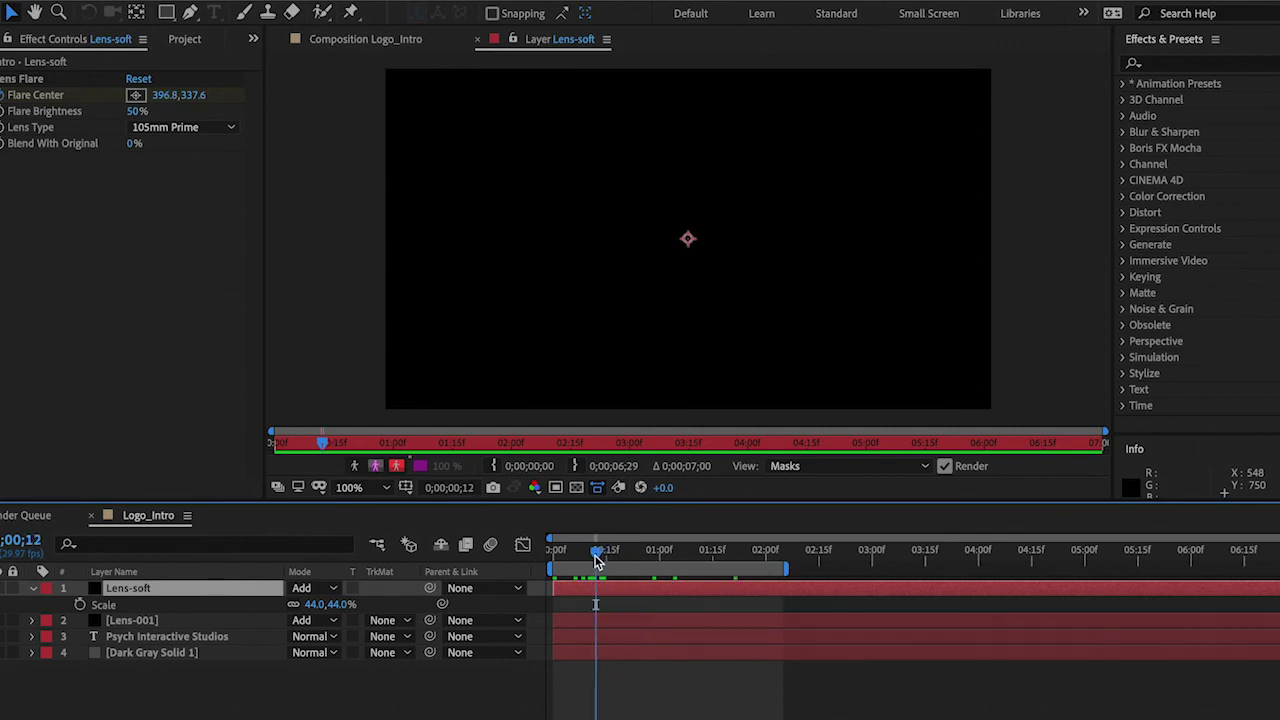
click(390, 42)
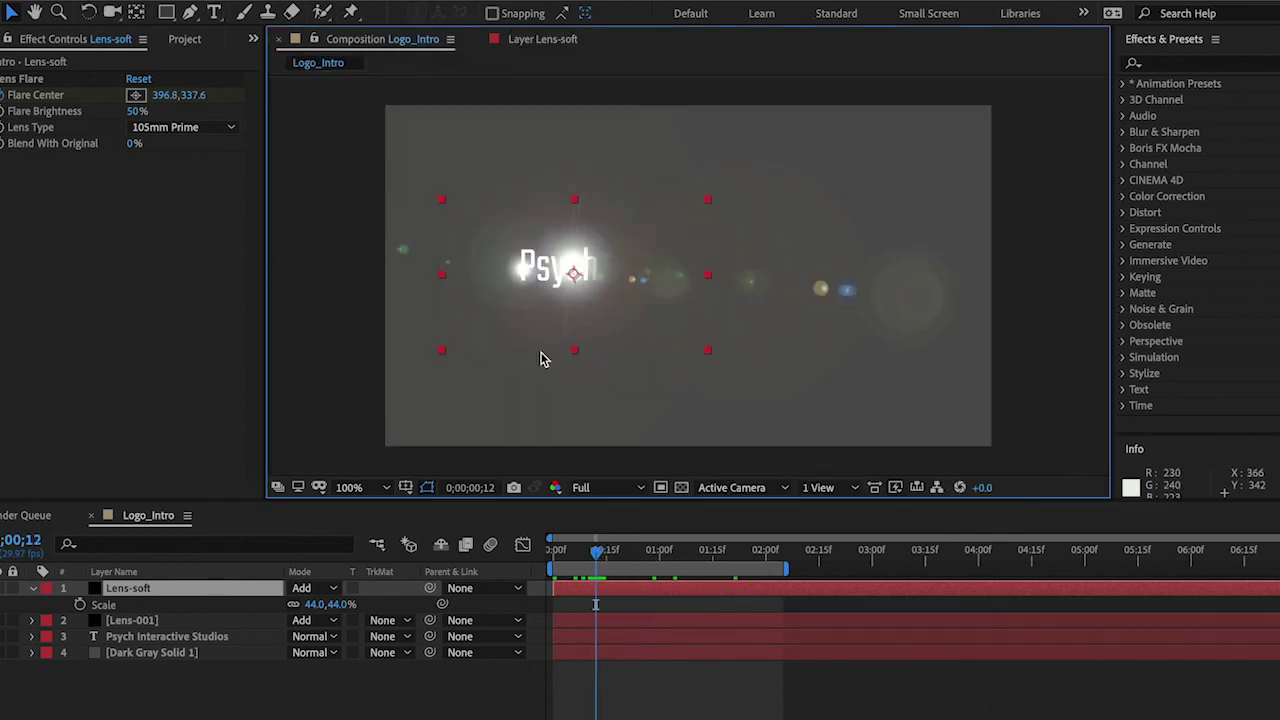
Set Lens-soft's Lens Type to 50-300mm Zoom and preview the sweep
drag(603, 562, 663, 568)
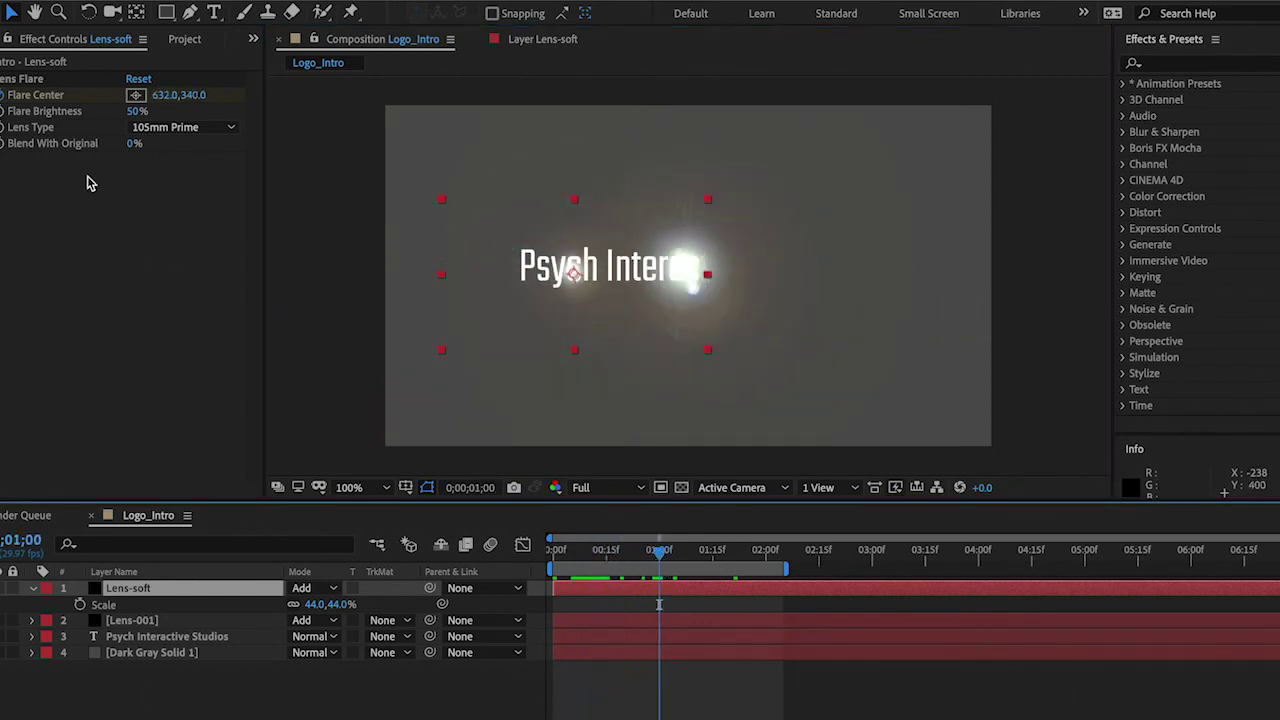
click(183, 130)
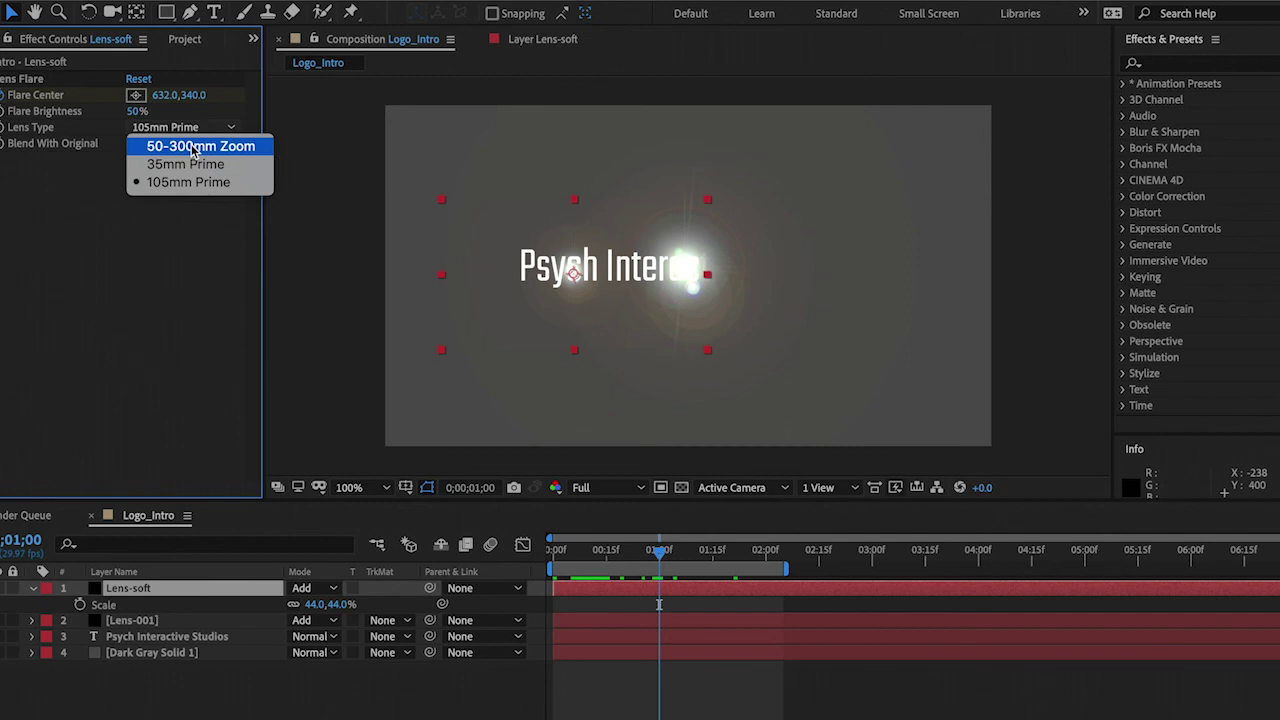
click(190, 141)
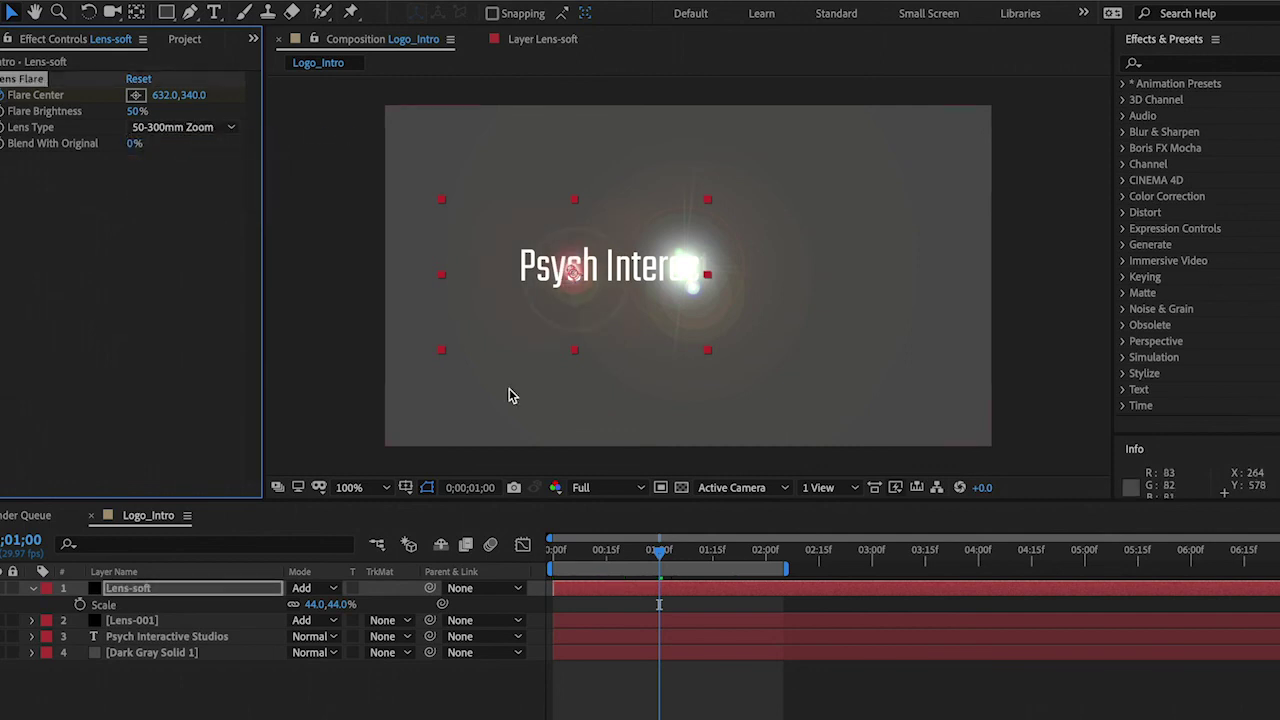
click(657, 556)
drag(657, 556, 540, 558)
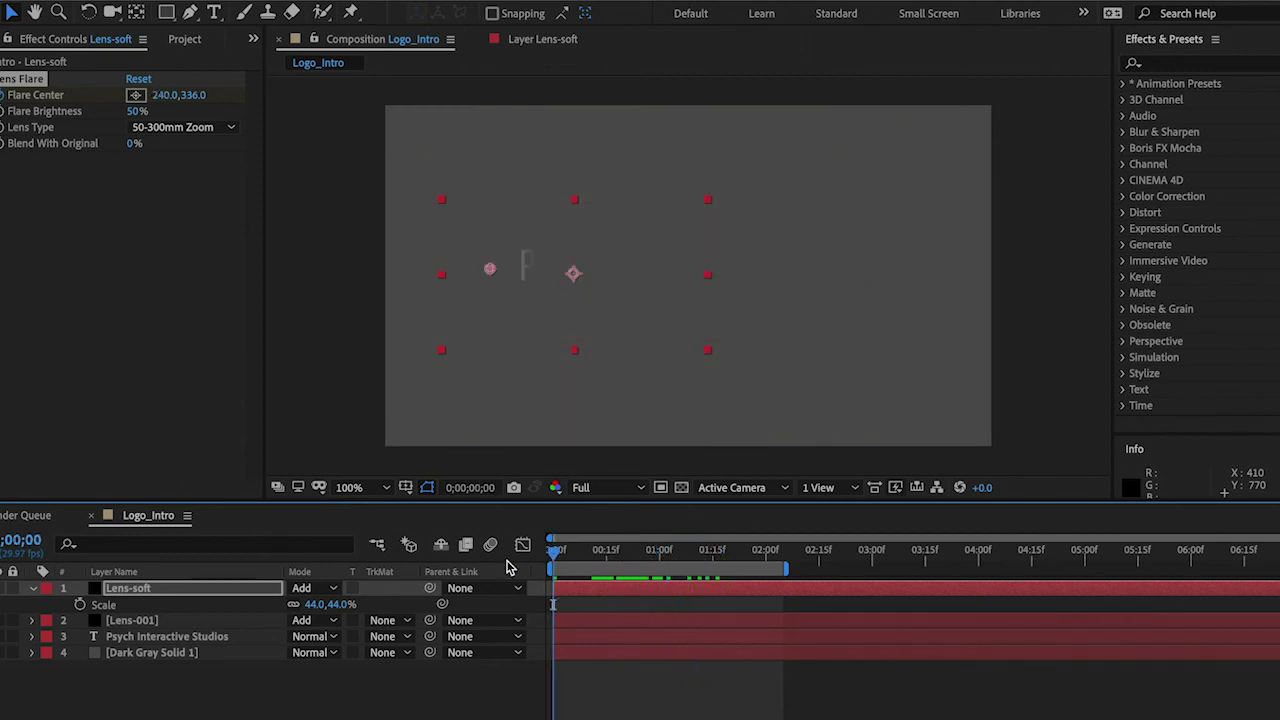
key(space)
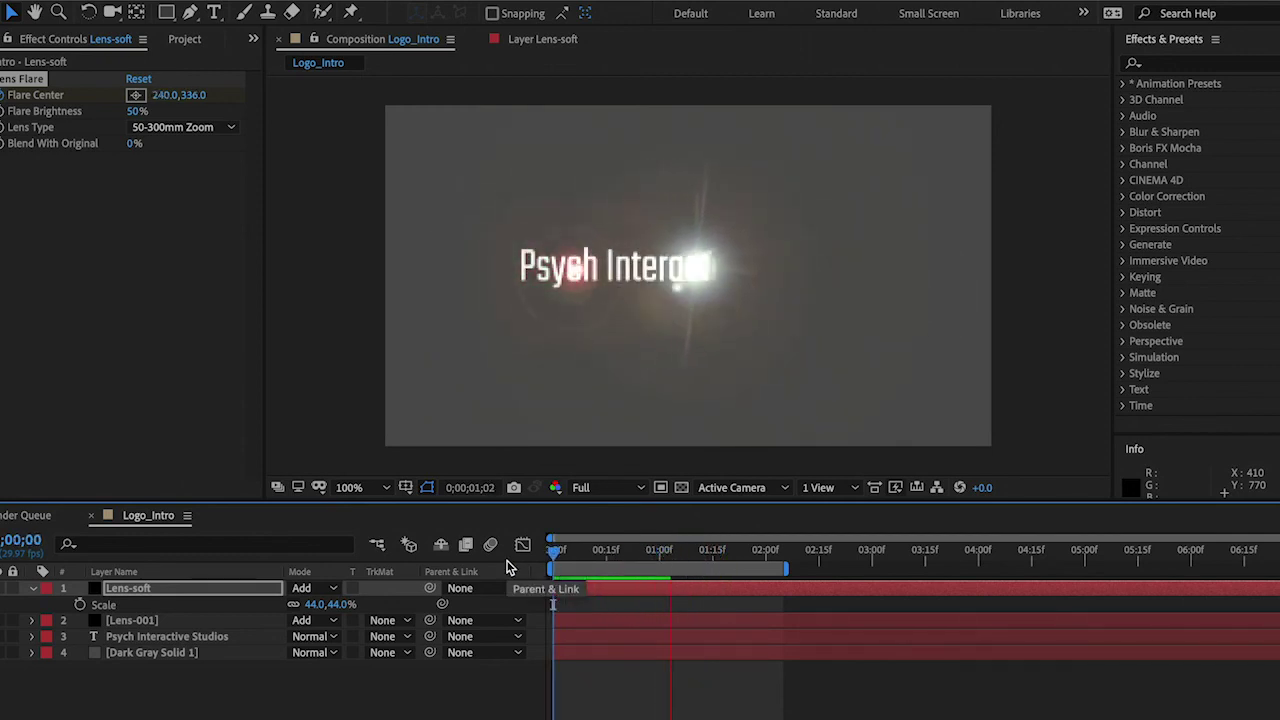
key(space)
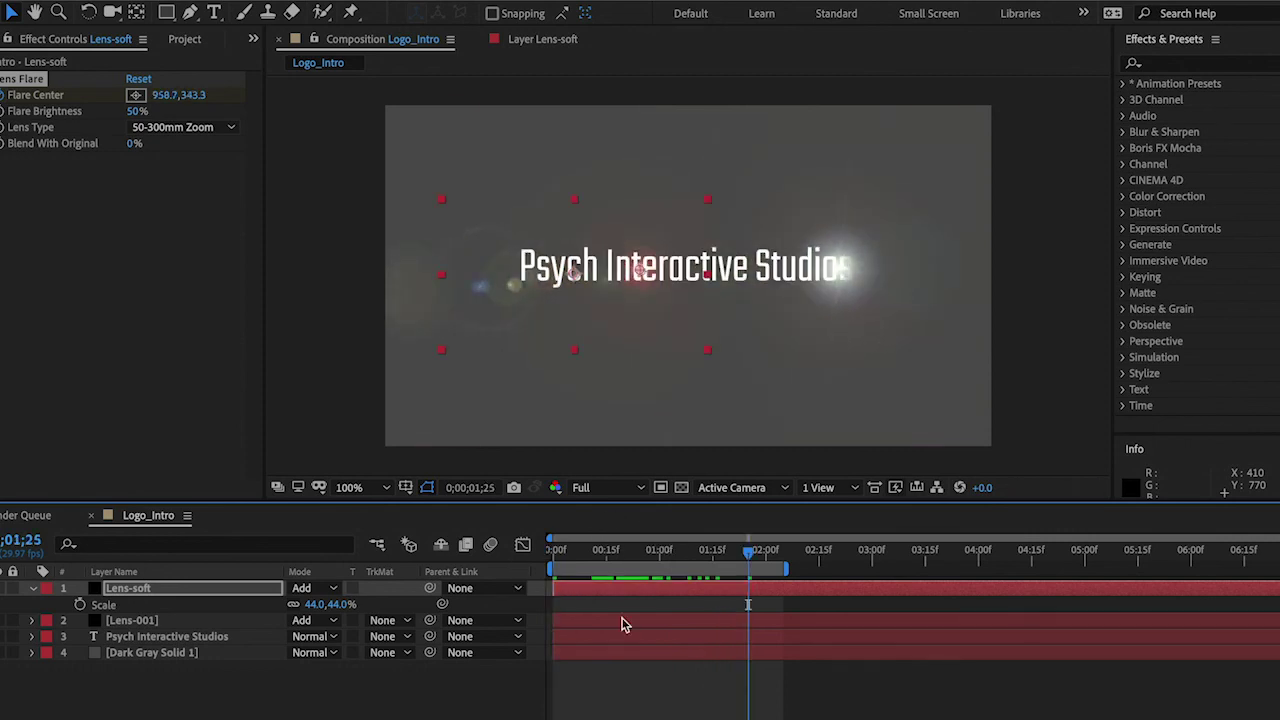
Nudge the Lens-soft flare slightly higher in the frame and preview the reveal
drag(656, 279, 651, 250)
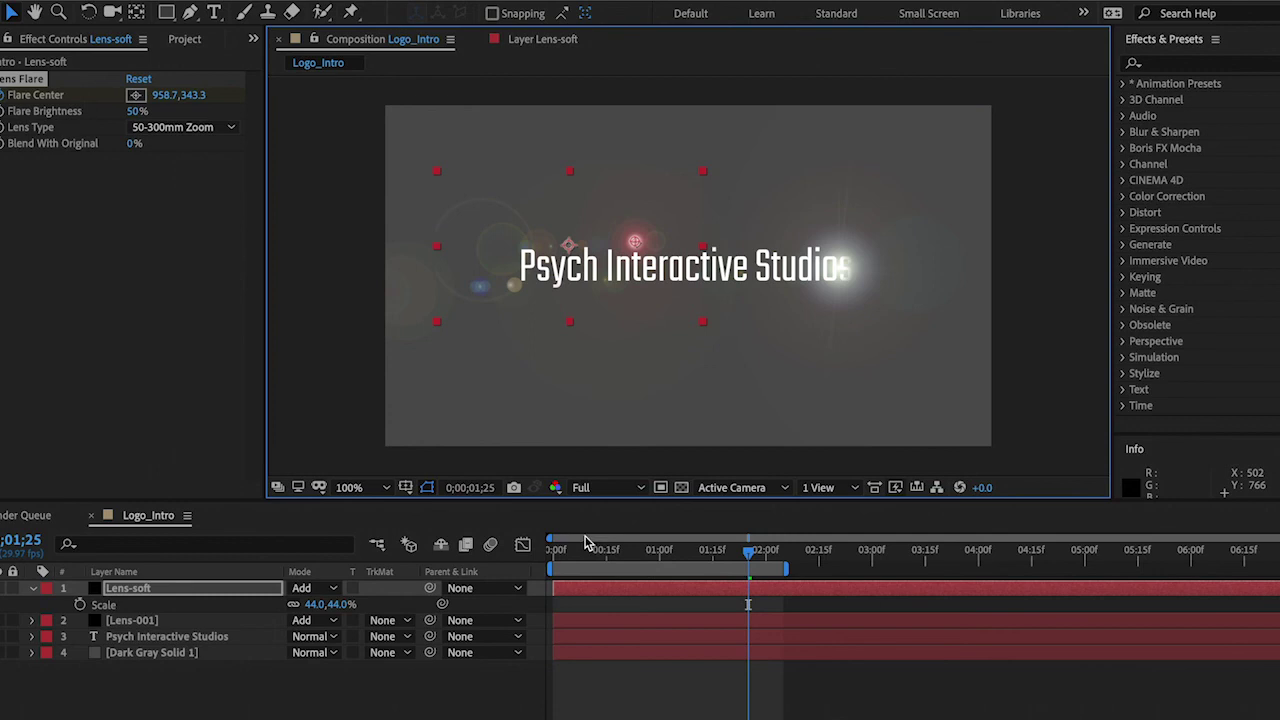
click(563, 560)
drag(563, 562, 530, 567)
key(space)
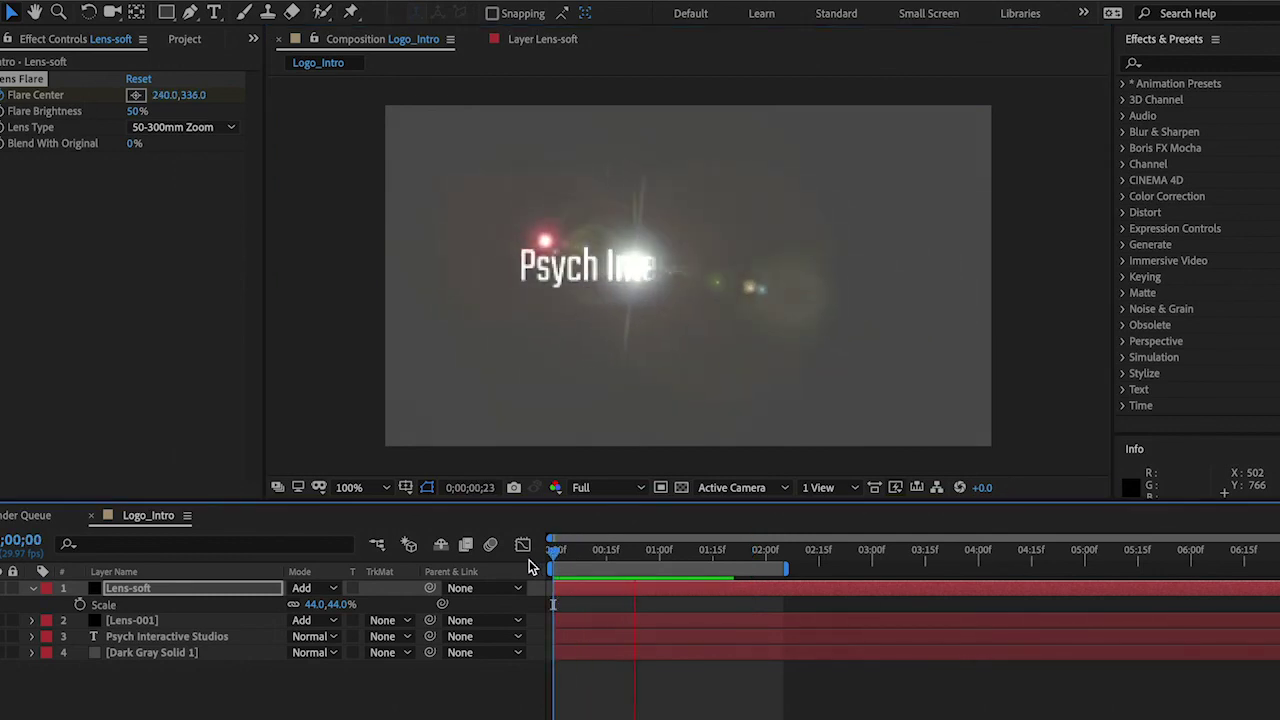
key(space)
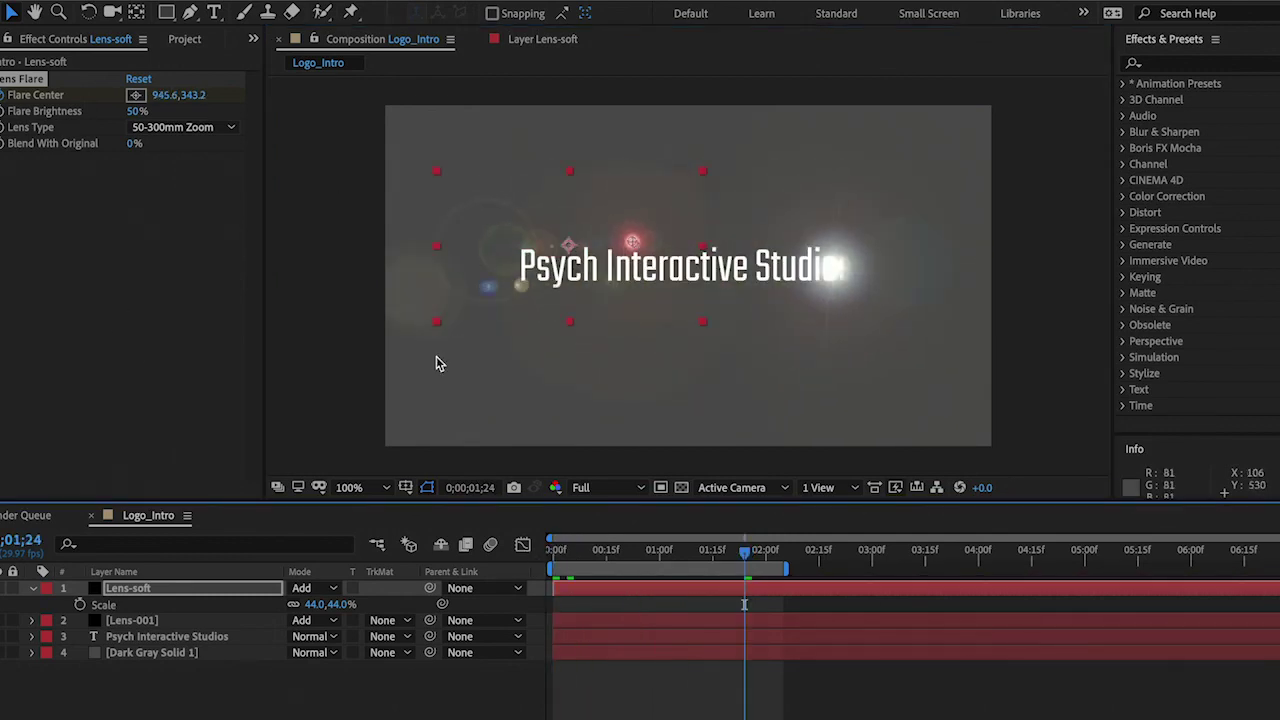
click(635, 550)
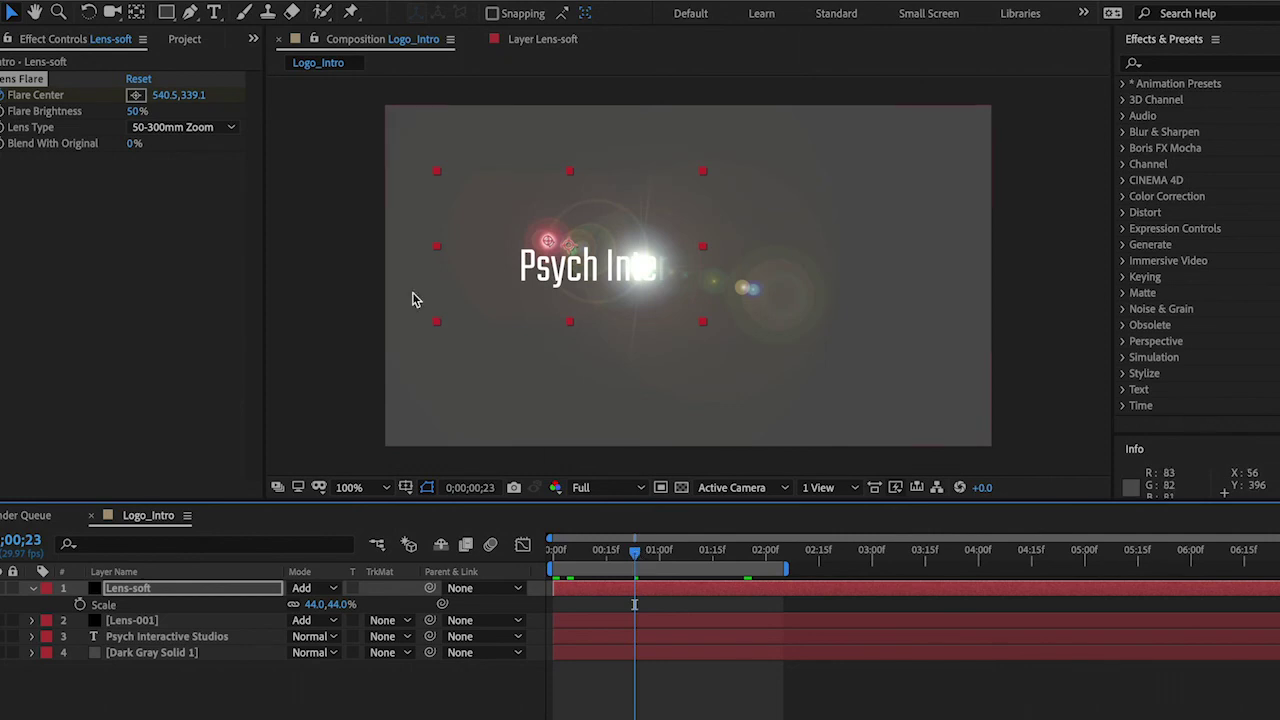
Set Lens-soft's Flare Brightness to 25% and preview the reveal from frame 0
click(131, 112)
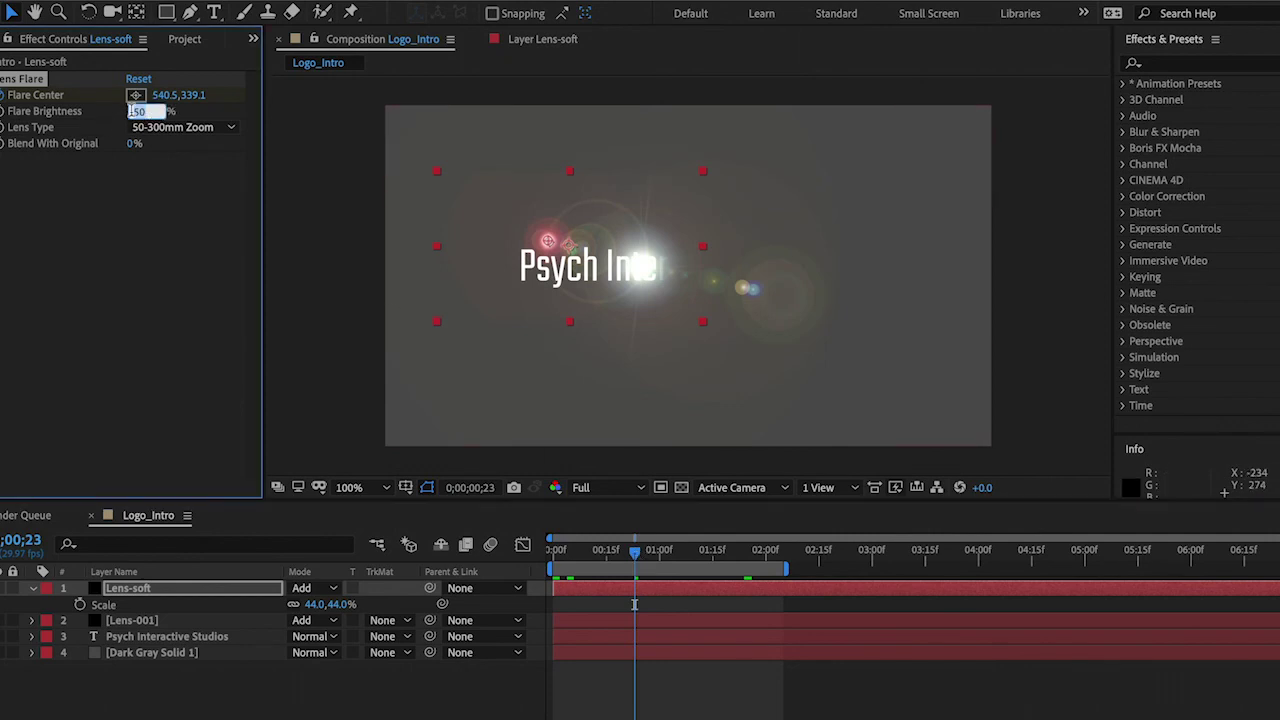
text(25)
key(Return)
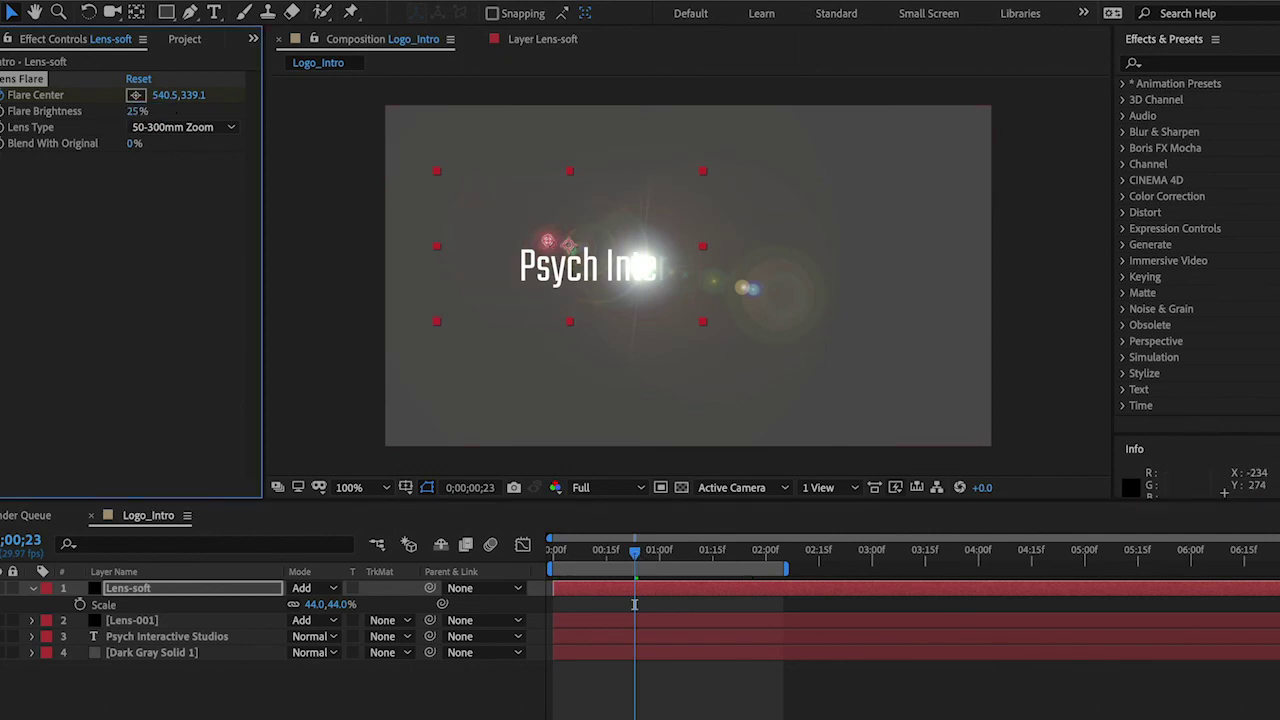
click(458, 700)
drag(635, 550, 507, 548)
key(space)
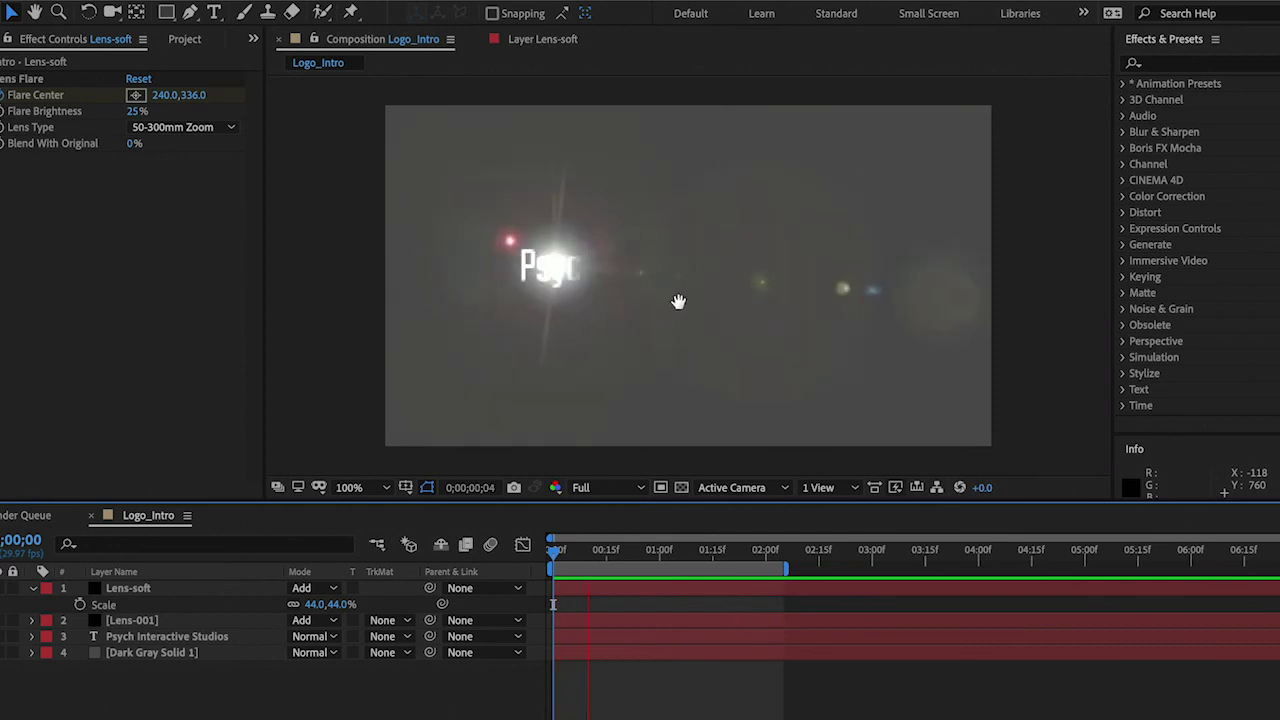
click(159, 587)
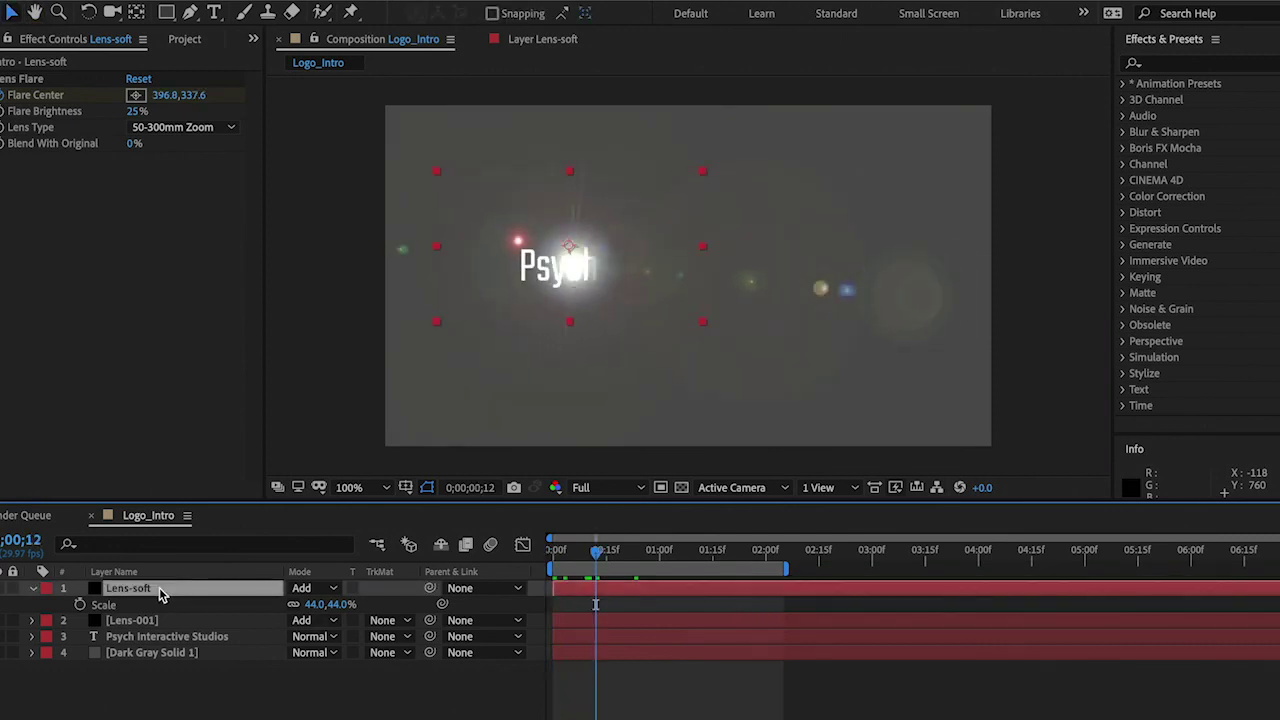
Duplicate Lens-soft as Lens-soft 2, shift it down-right, and set its lens type to 35mm Prime
key(ctrl+d)
drag(539, 240, 645, 295)
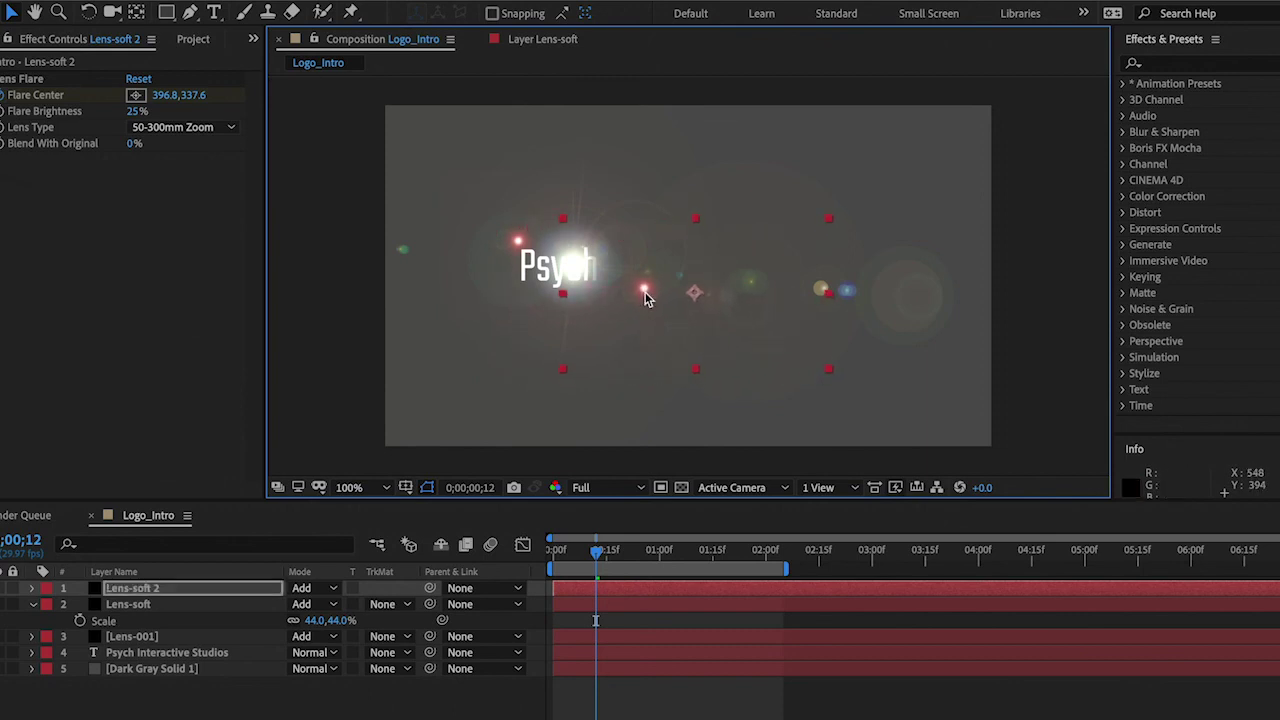
click(186, 126)
click(179, 166)
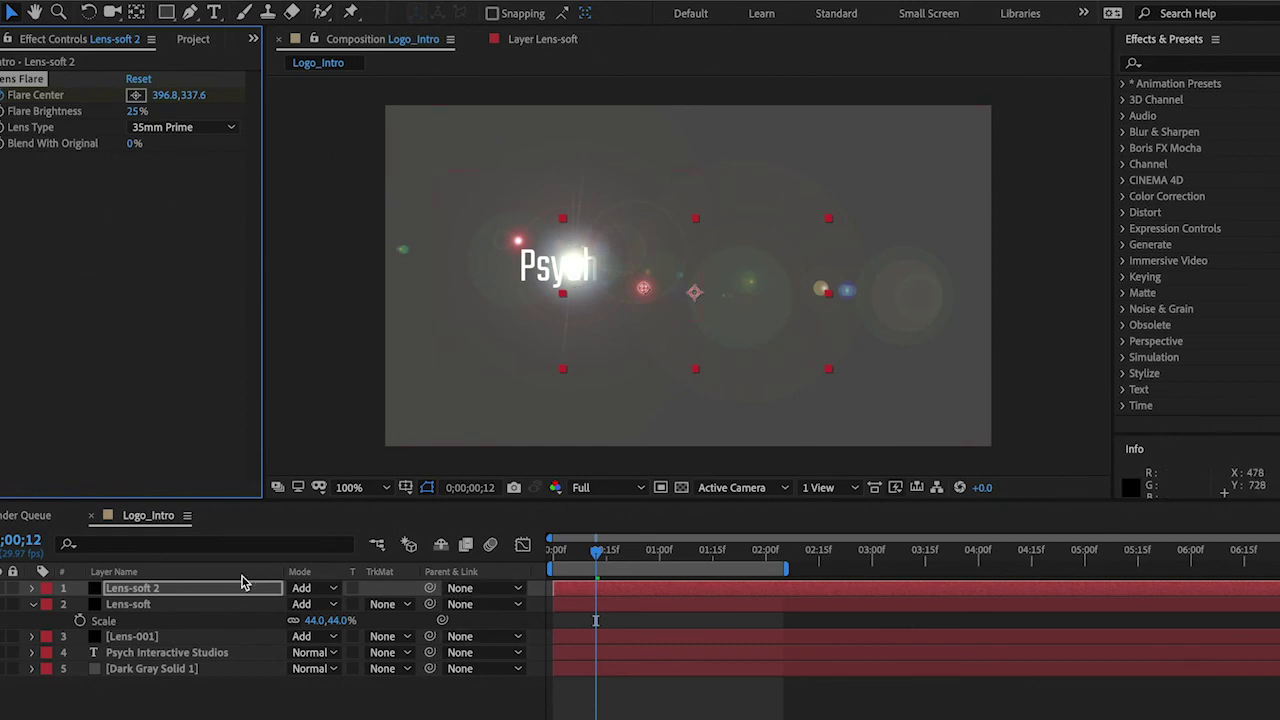
Make Lens-soft 3 up-left with 105mm Prime, scale it down, and preview from the start
key(ctrl+d)
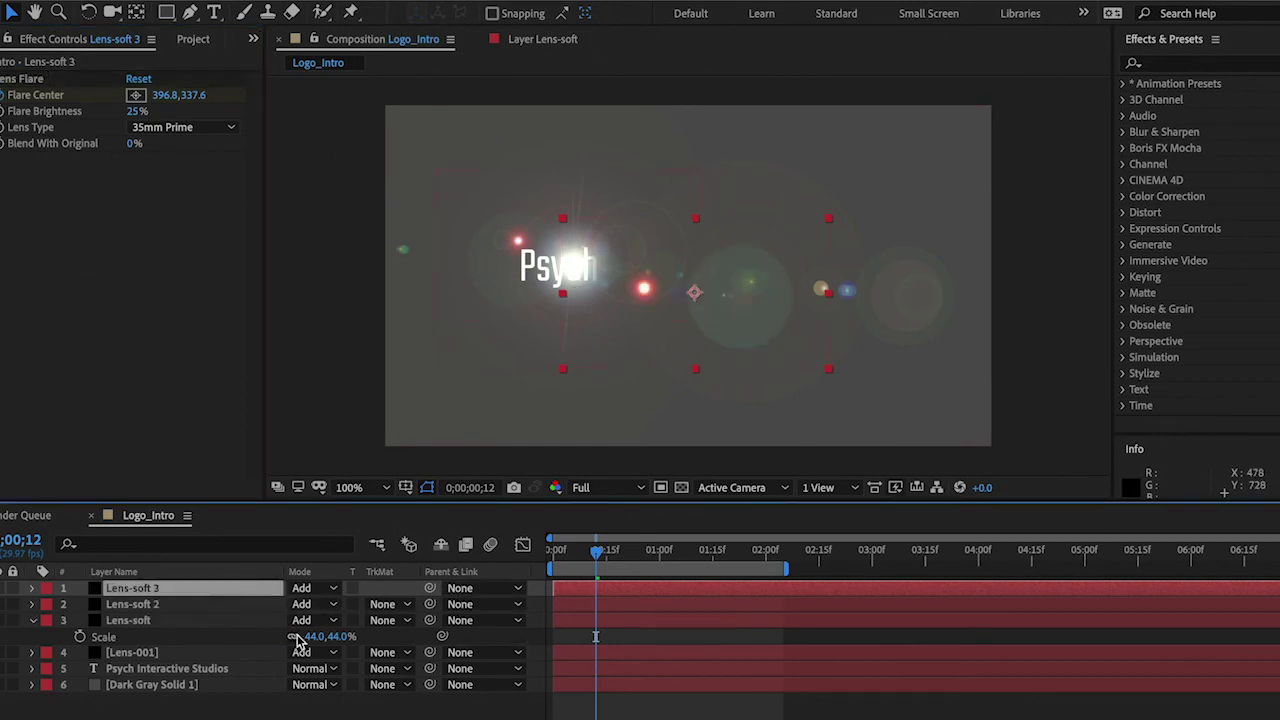
drag(649, 314, 634, 284)
click(172, 127)
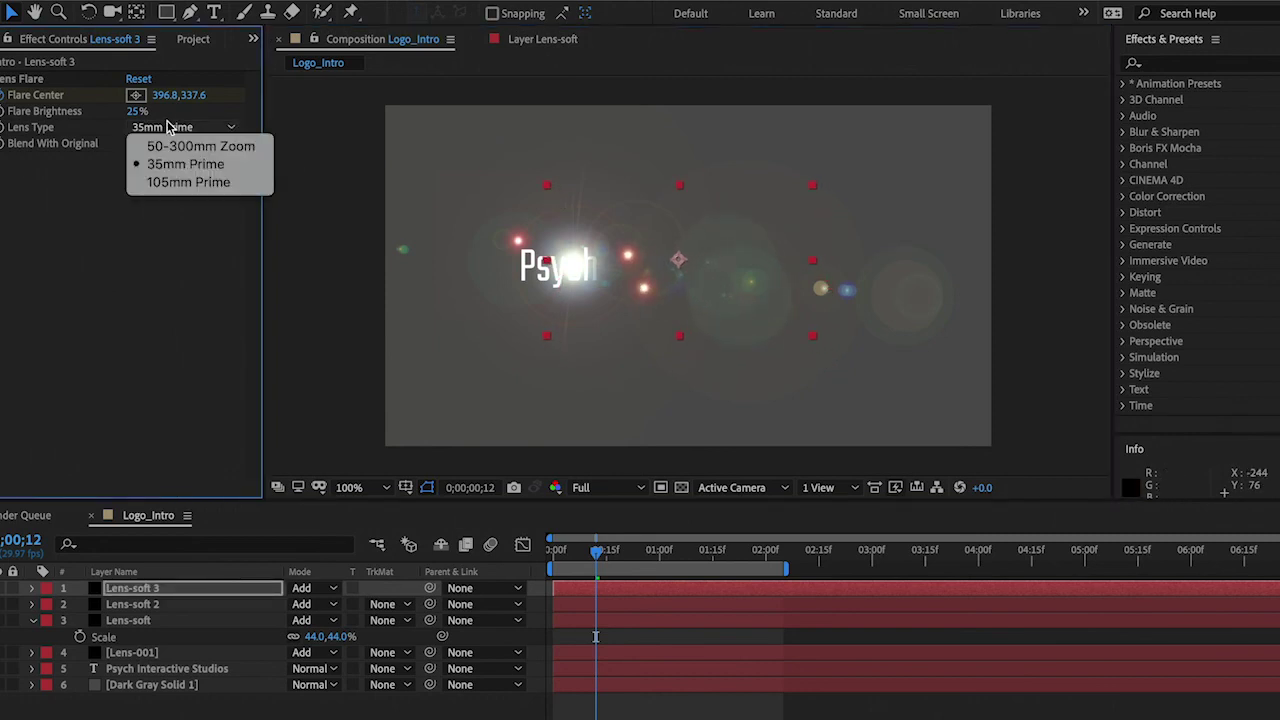
click(169, 183)
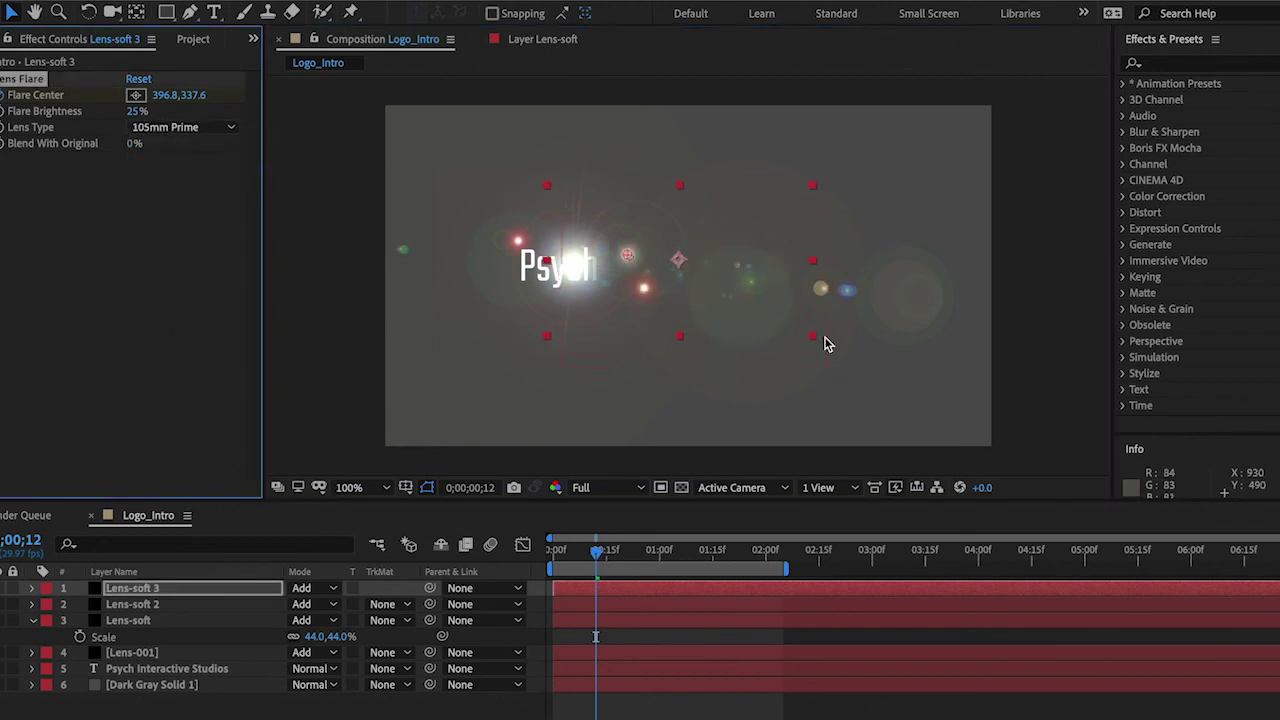
drag(813, 336, 791, 322)
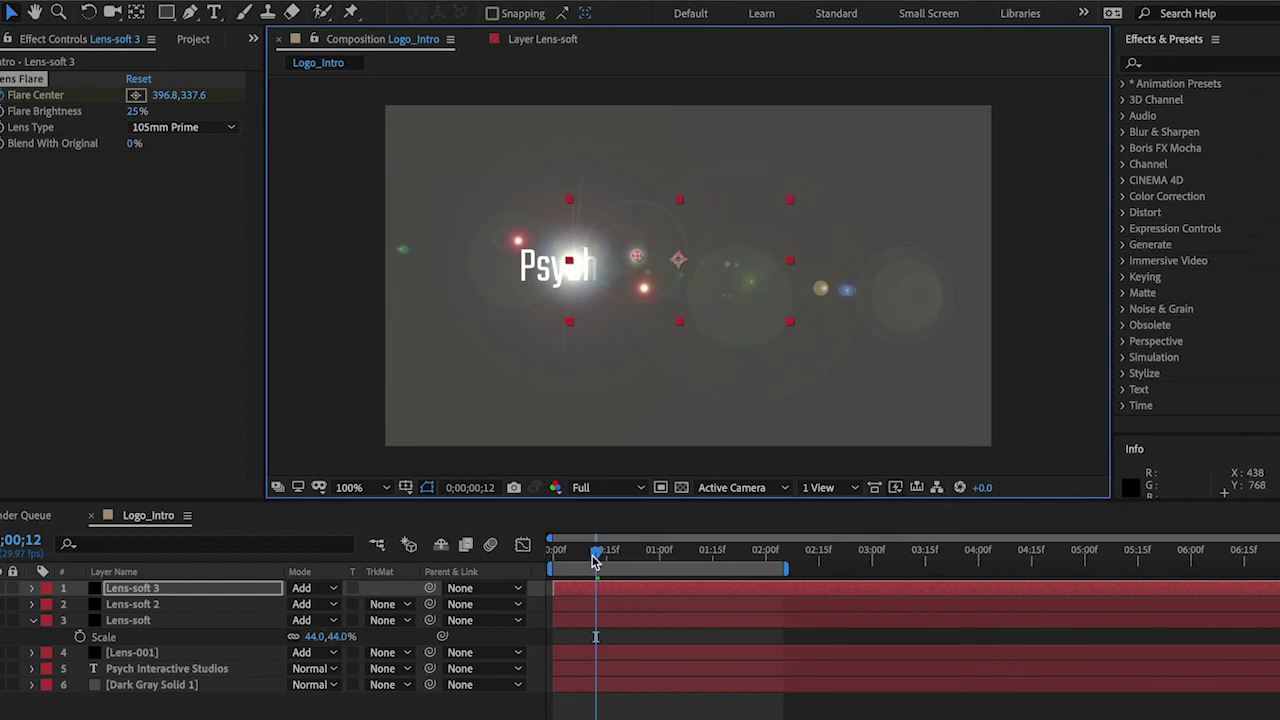
drag(595, 557, 551, 557)
key(space)
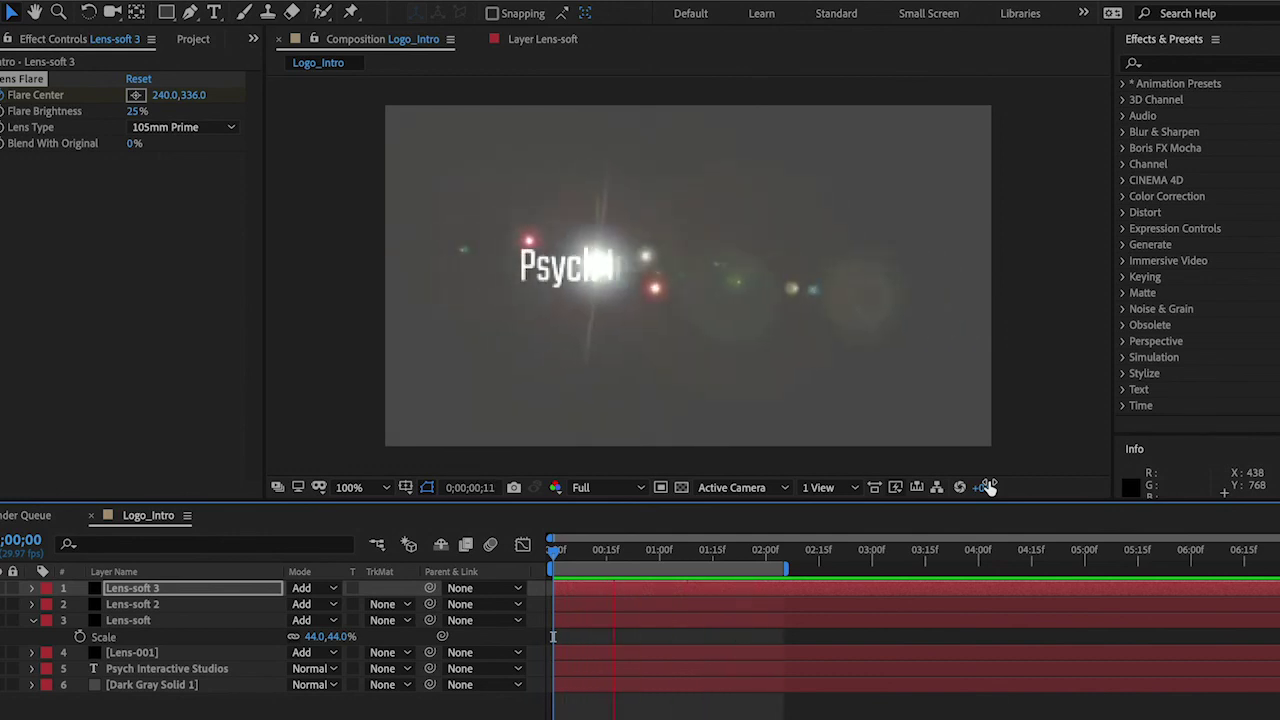
key(space)
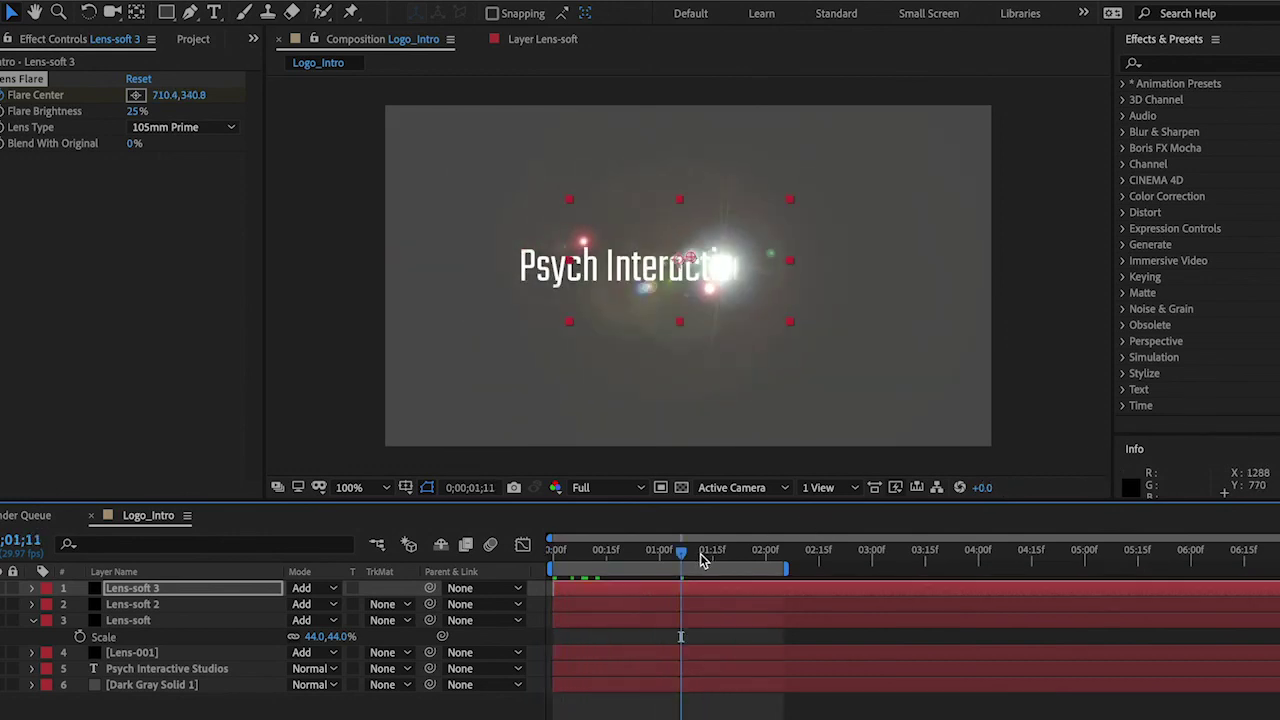
drag(700, 560, 748, 560)
click(840, 606)
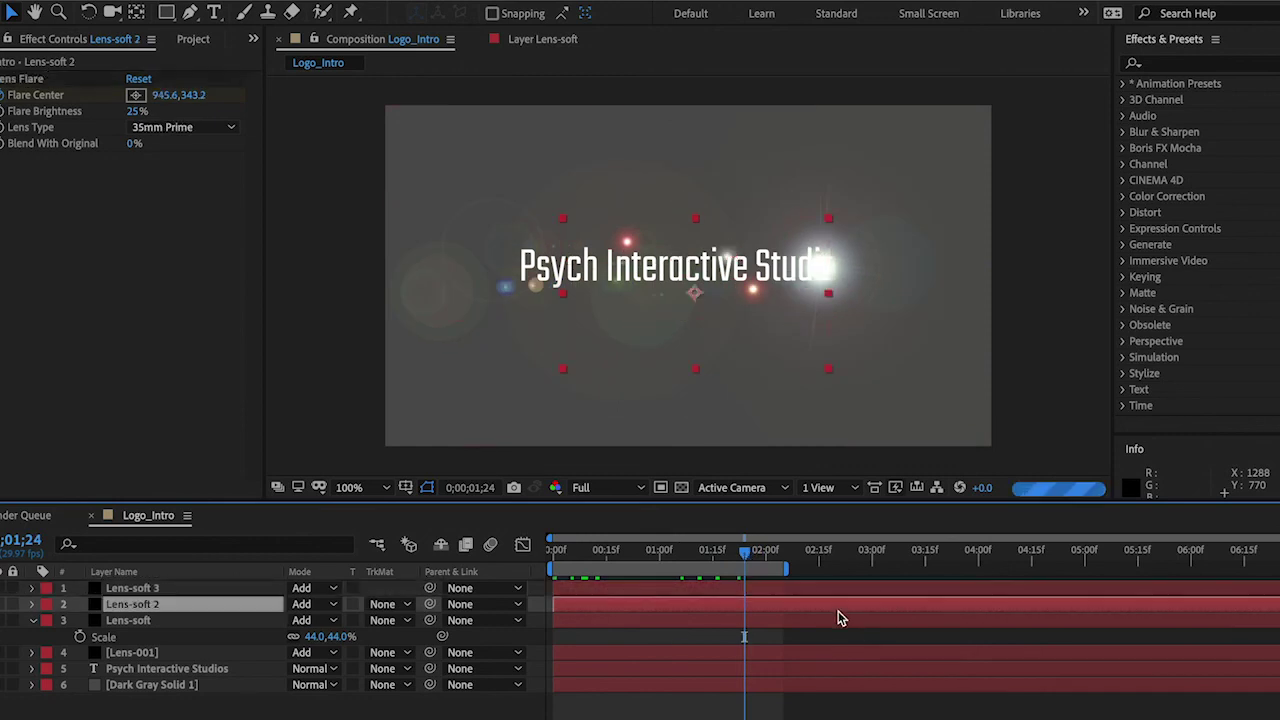
click(193, 668)
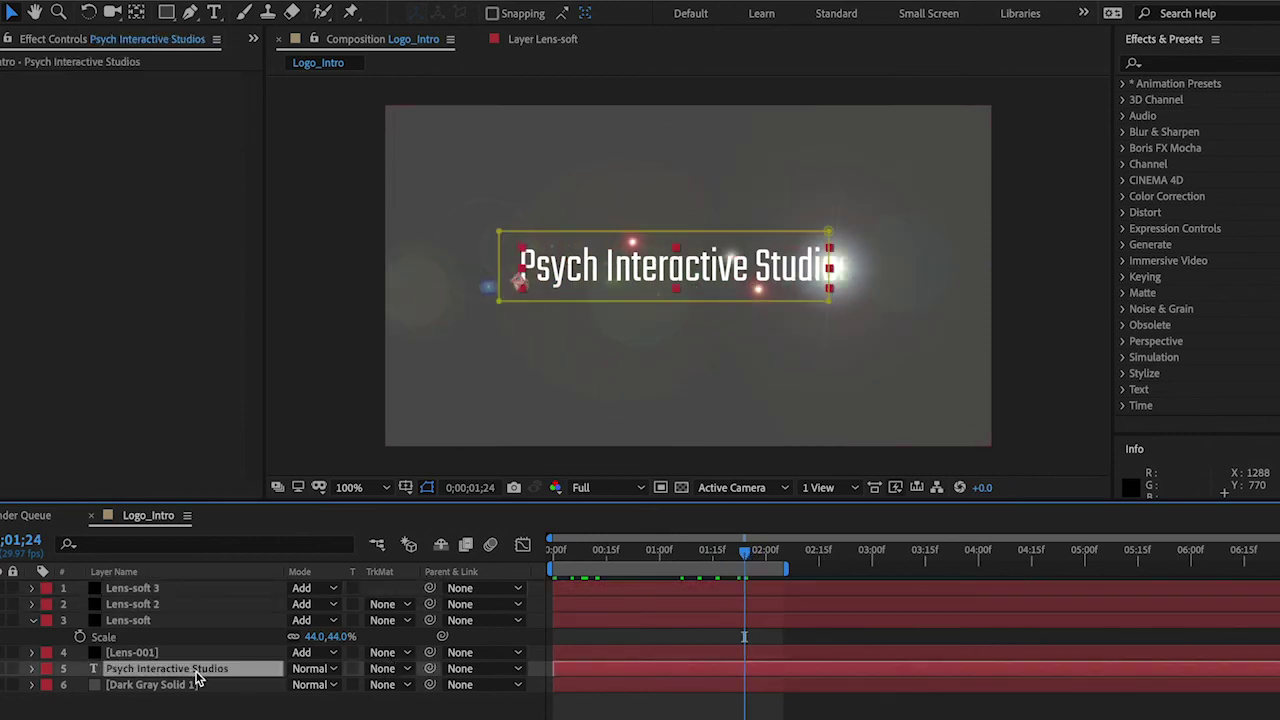
Duplicate the Psych Interactive Studios text layer and open the original layer's text for editing
key(ctrl+d)
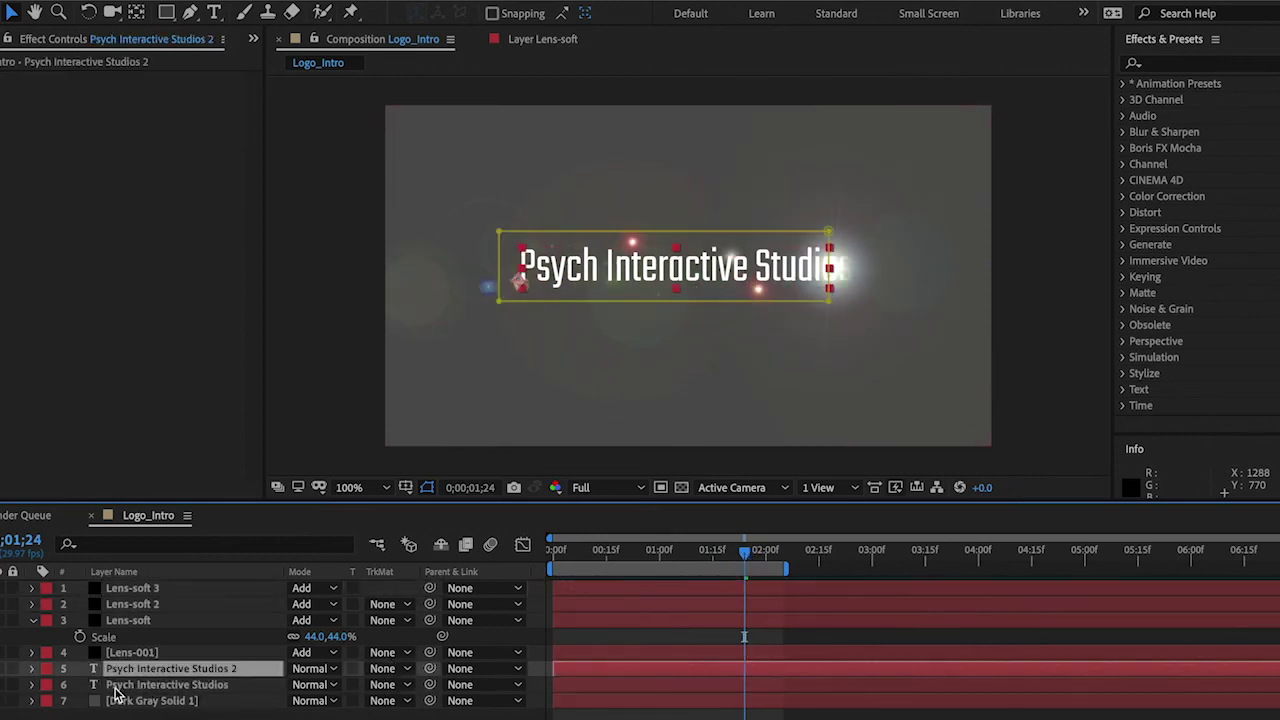
click(115, 694)
double_click(96, 690)
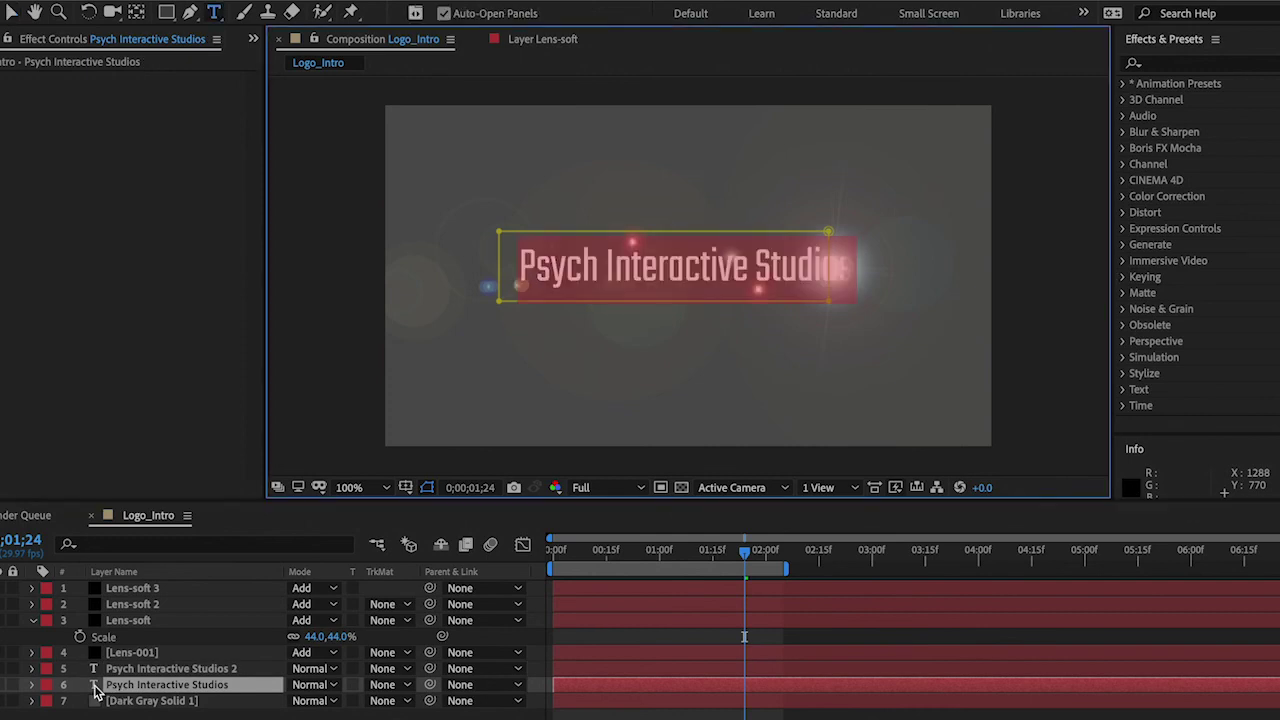